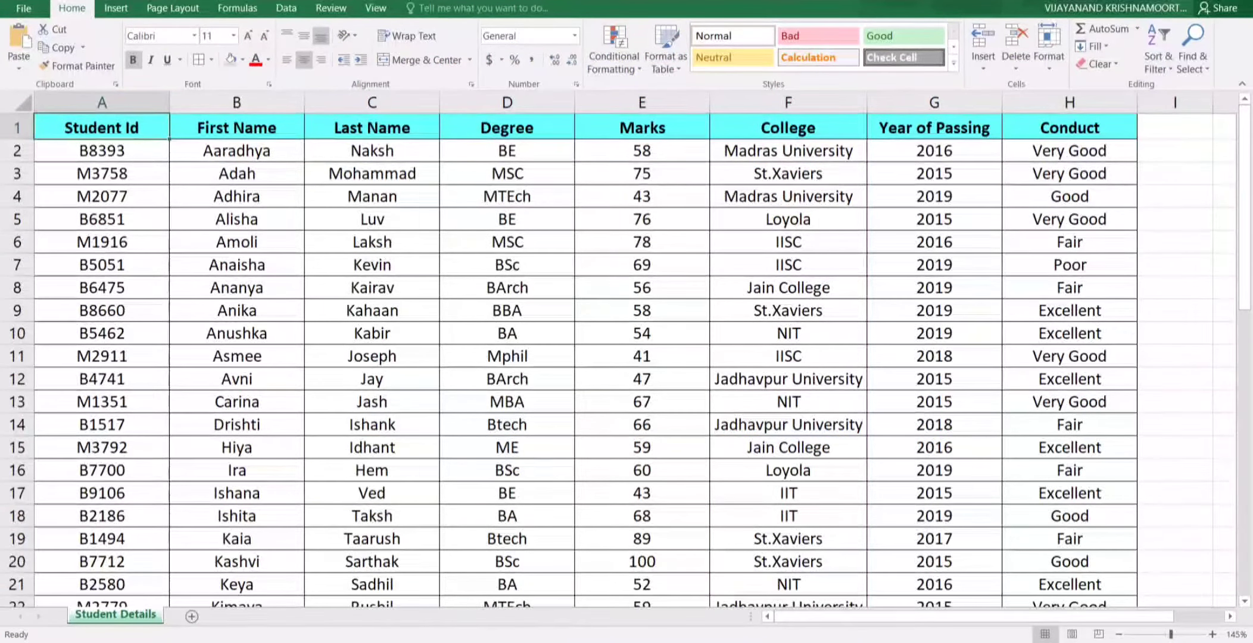
- Review the student table's column headings from Student Id to Conduct and its rows down to the end of the data
key("Right")
key("Right")
key("Right")
key("Right")
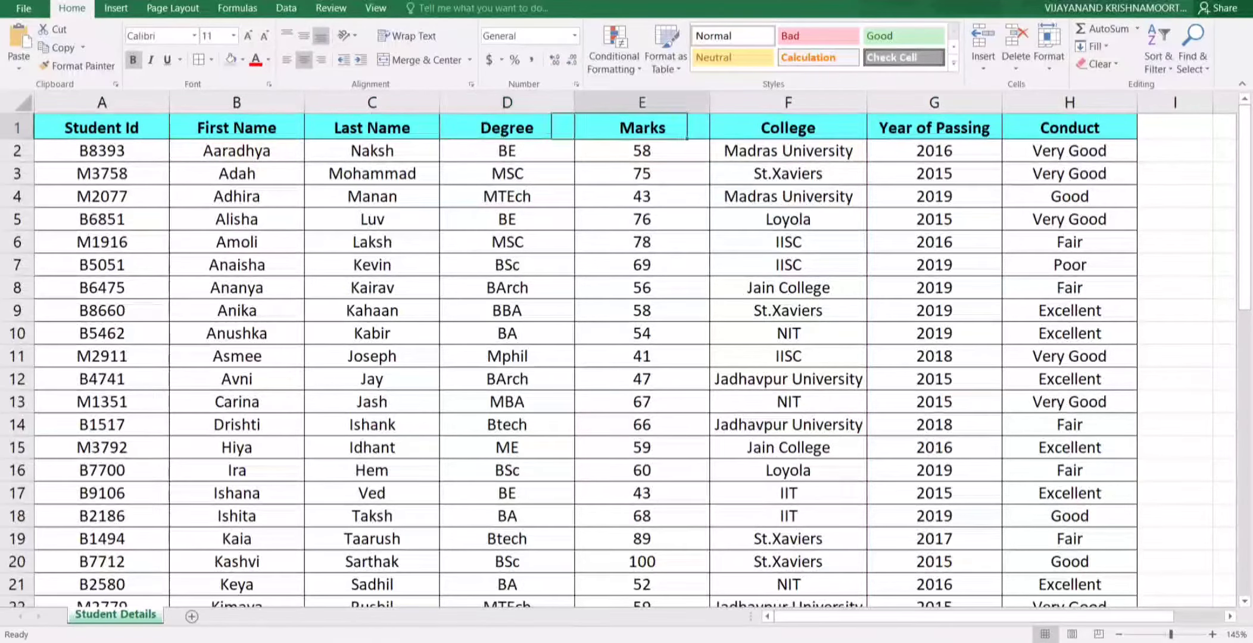
key("Right")
key("Right")
key("Right")
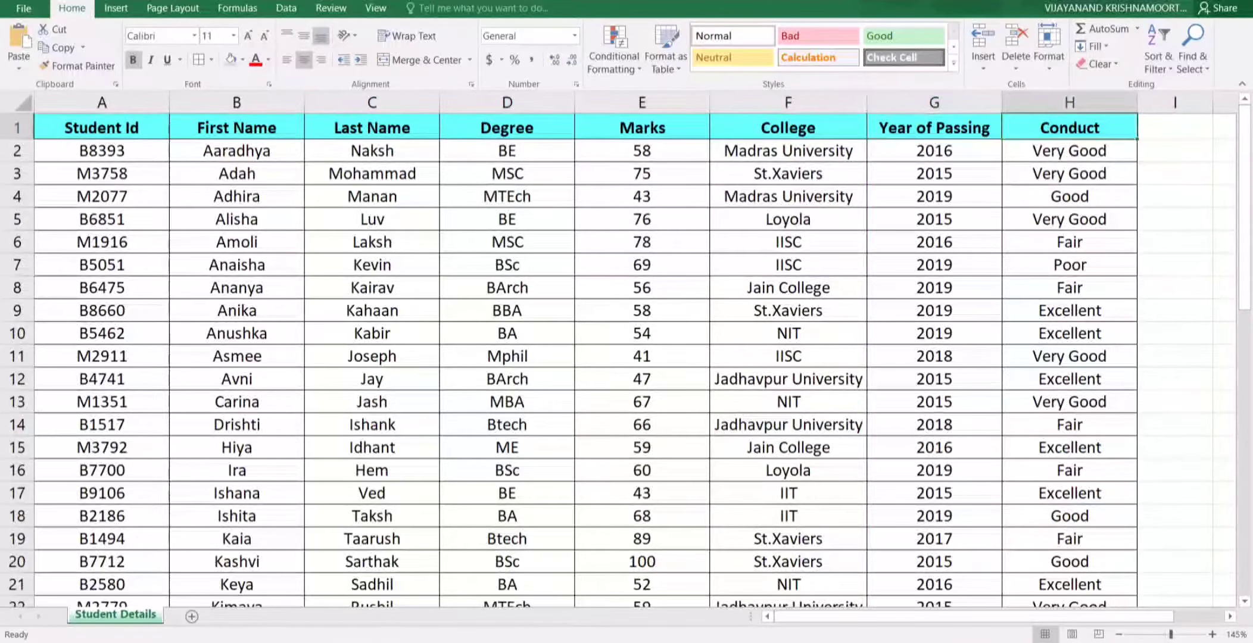
scroll(635, 360, "down", 12)
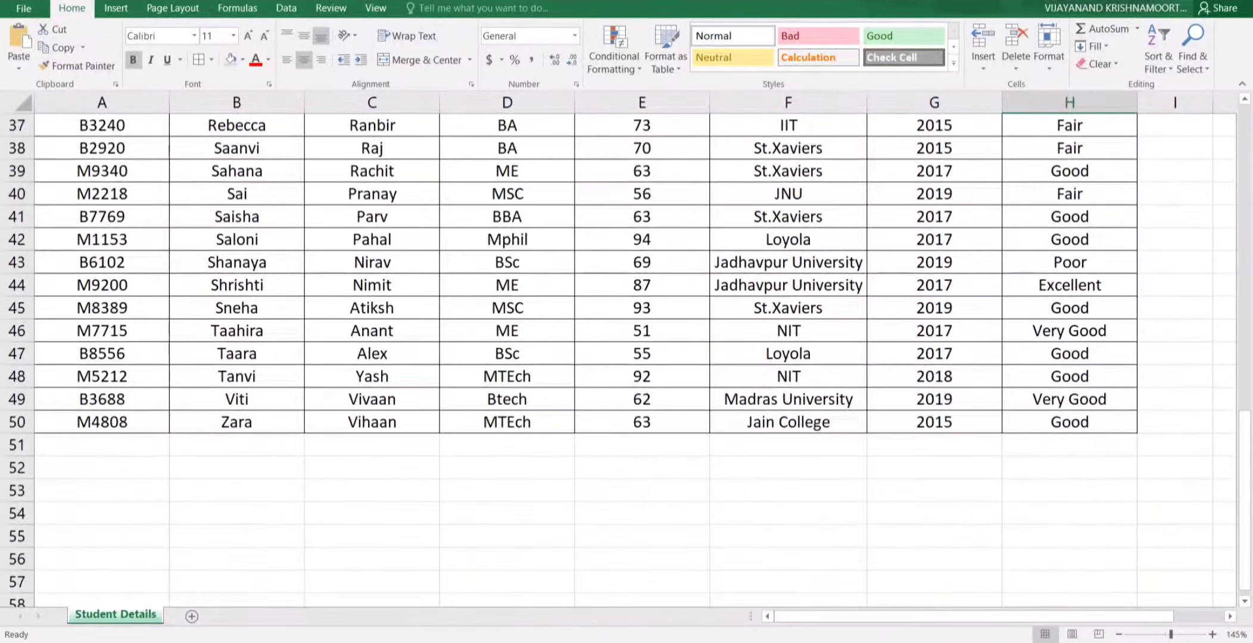
scroll(634, 360, "up", 12)
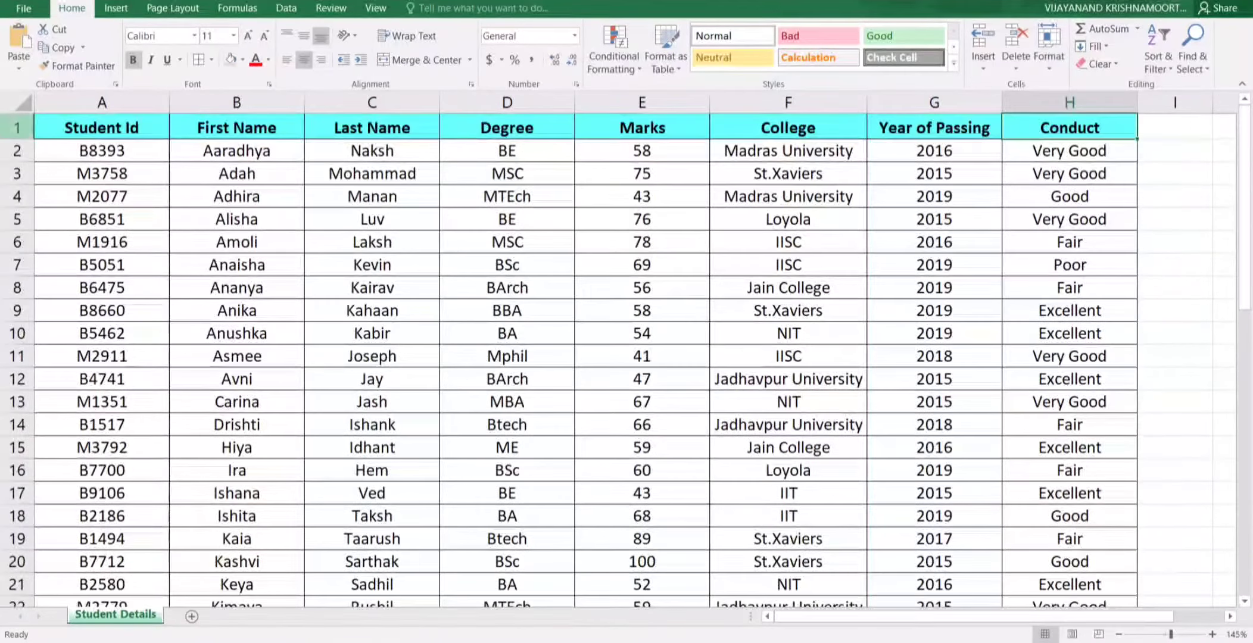
- Create a PivotTable on a new worksheet from columns A to H of the Student Details sheet
left_click_drag(102, 127, 1069, 558)
scroll(595, 357, "up", 10)
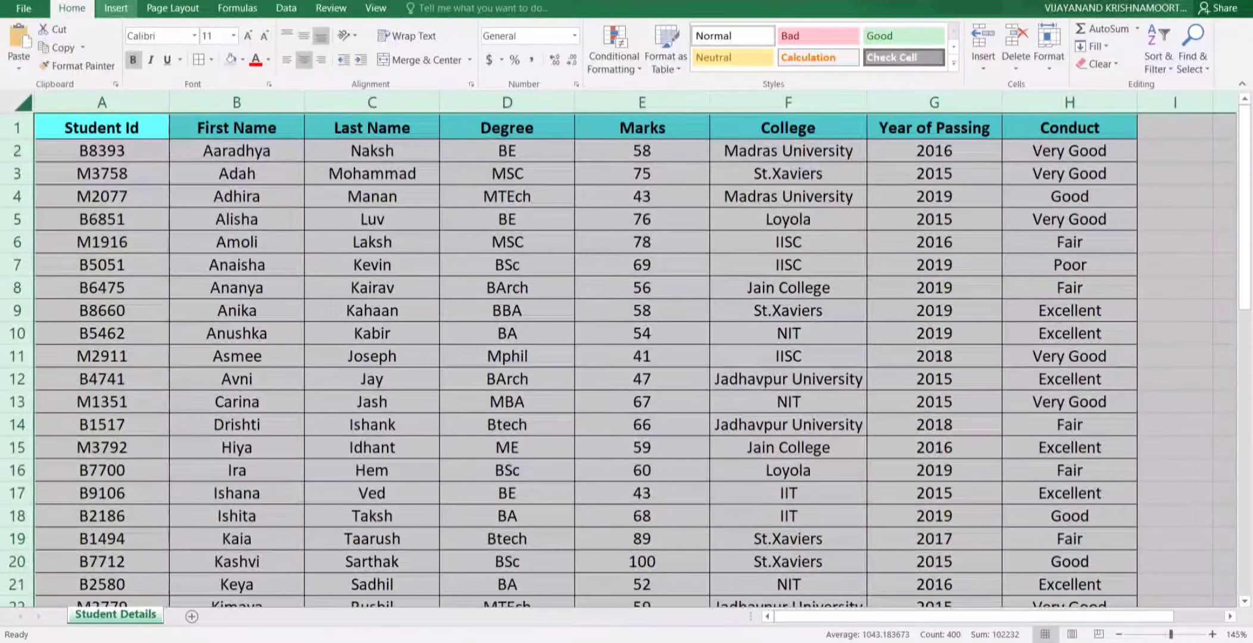
left_click(116, 8)
left_click(26, 45)
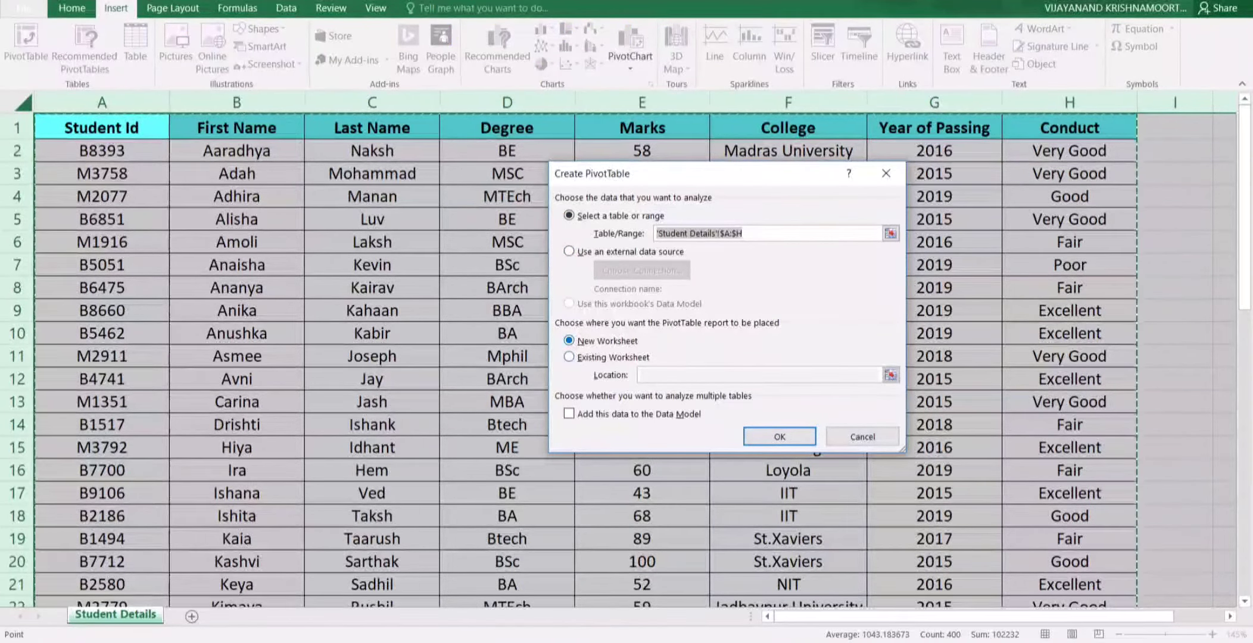
left_click(779, 437)
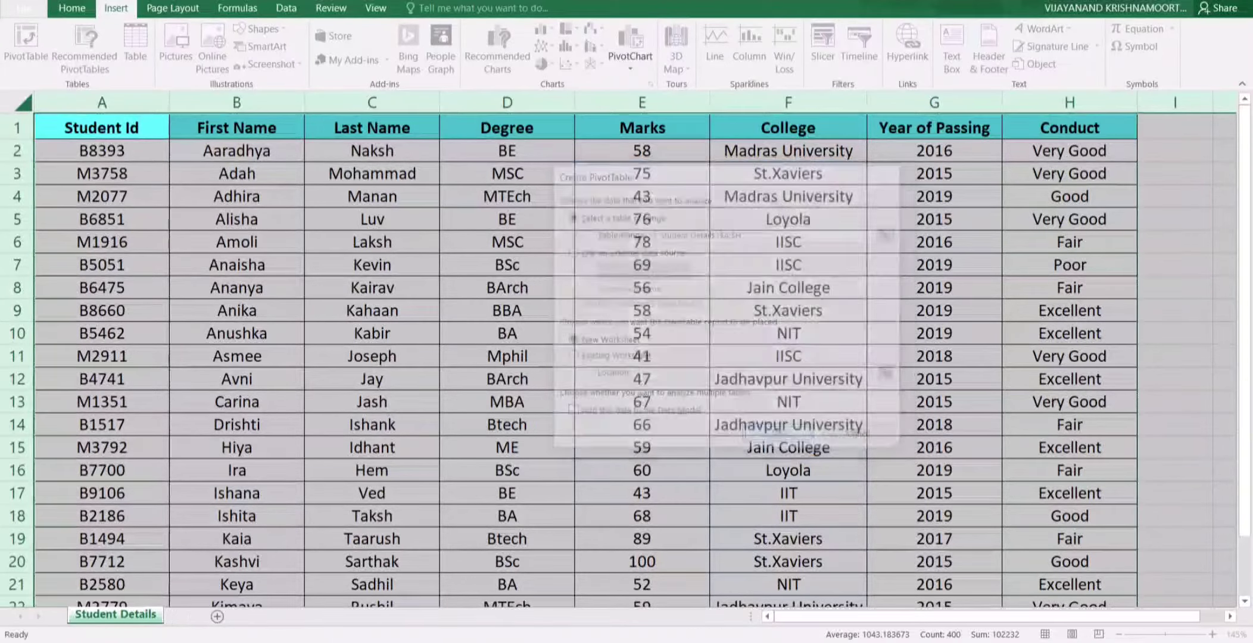
- Rename the new PivotTable worksheet as Pivot and give its tab an orange colour
double_click(93, 615)
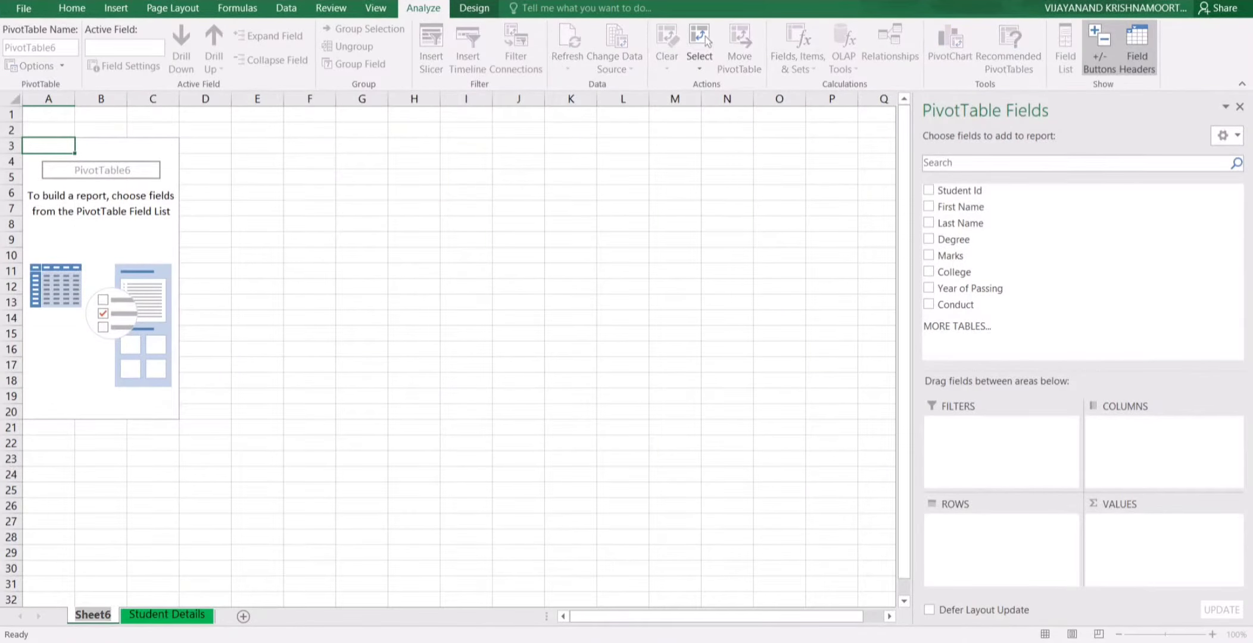
type("Pivot")
left_click(221, 552)
right_click(88, 614)
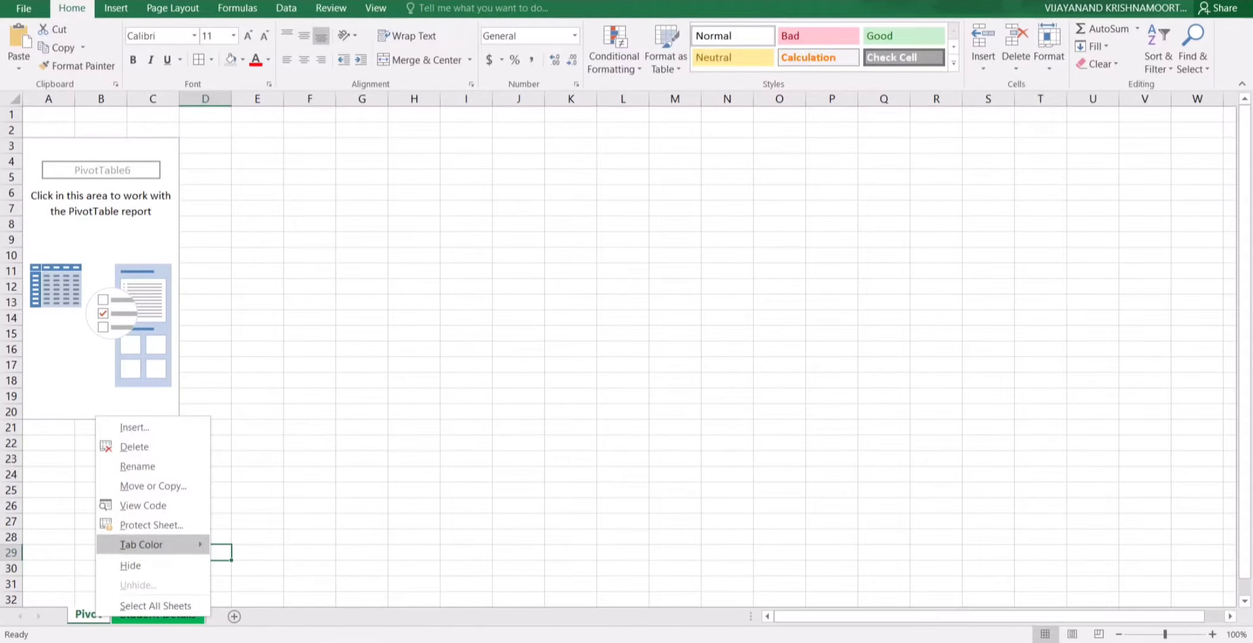
mouse_move(149, 545)
left_click(246, 564)
left_click(309, 490)
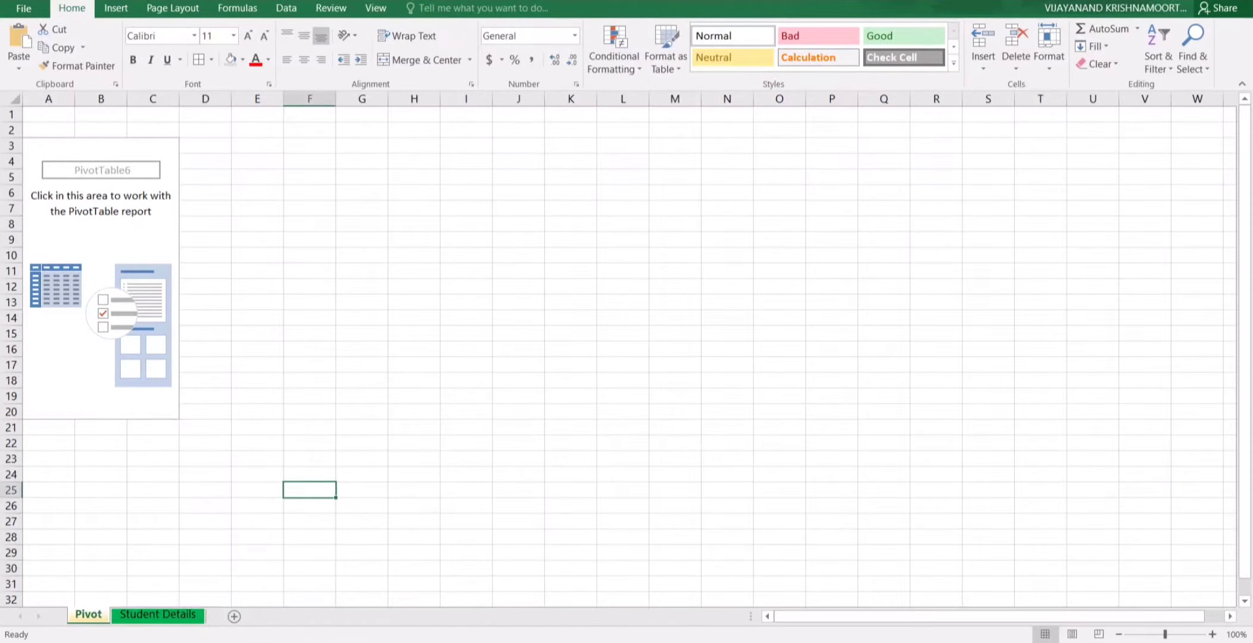
- Build the PivotTable on the Pivot sheet with Year of Passing as rows, Degree as columns and a count of Student Id as values
left_click(157, 614)
left_click(88, 614)
left_click(153, 271)
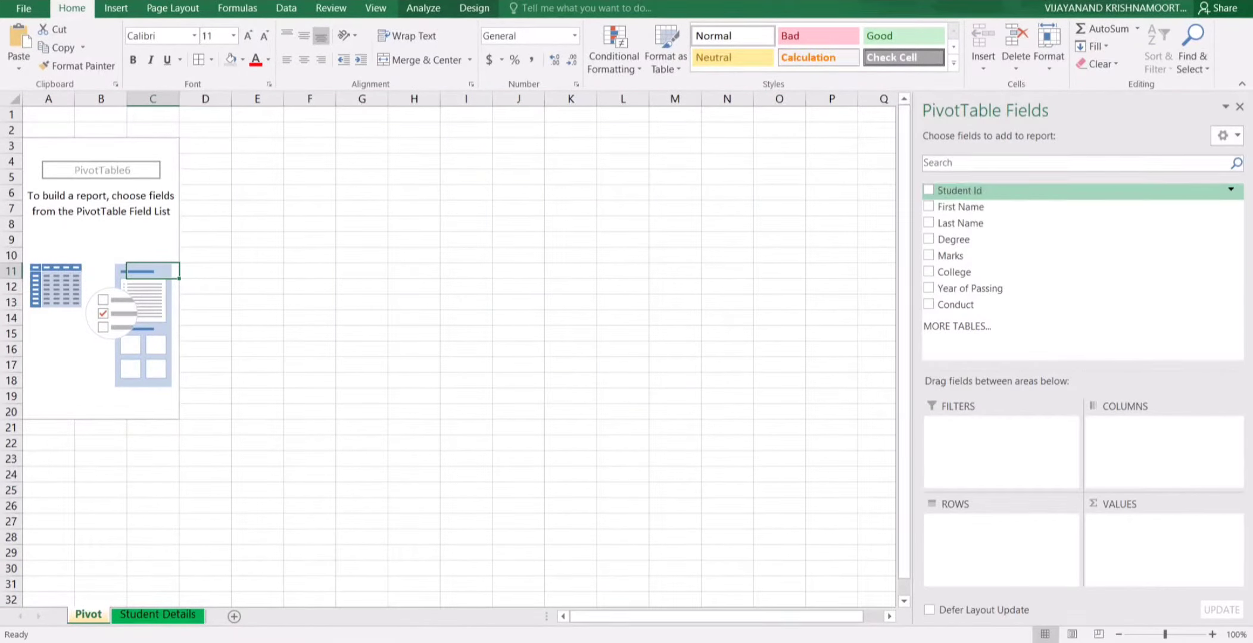
left_click_drag(969, 288, 1000, 530)
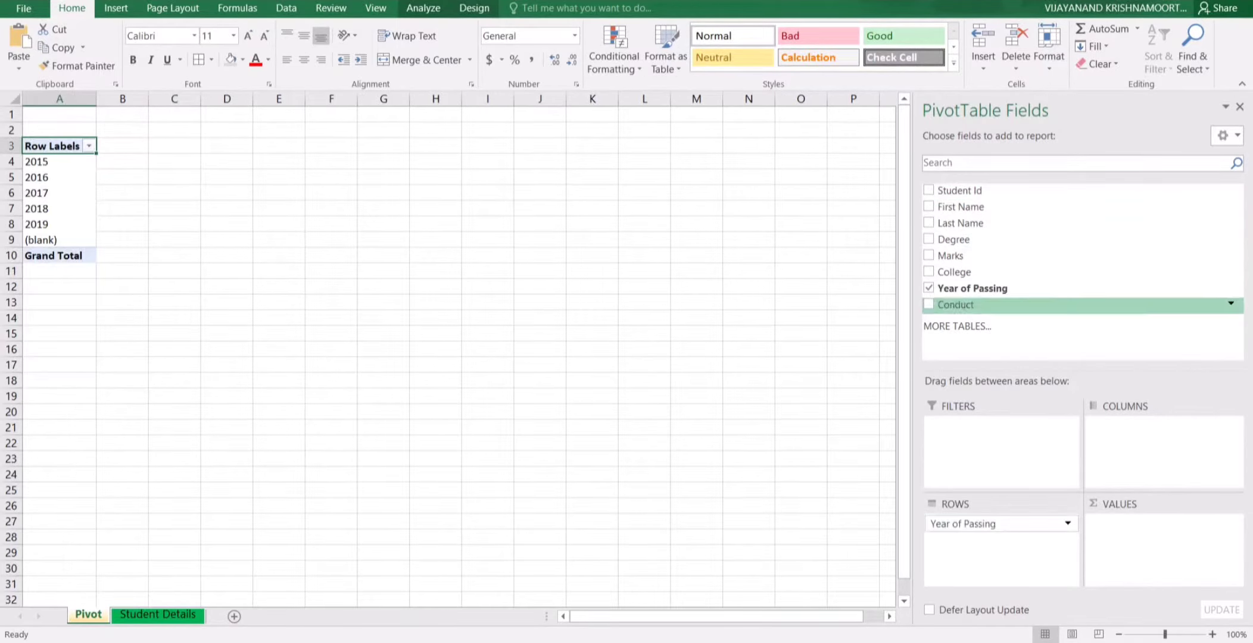
left_click_drag(1161, 422, 1164, 426)
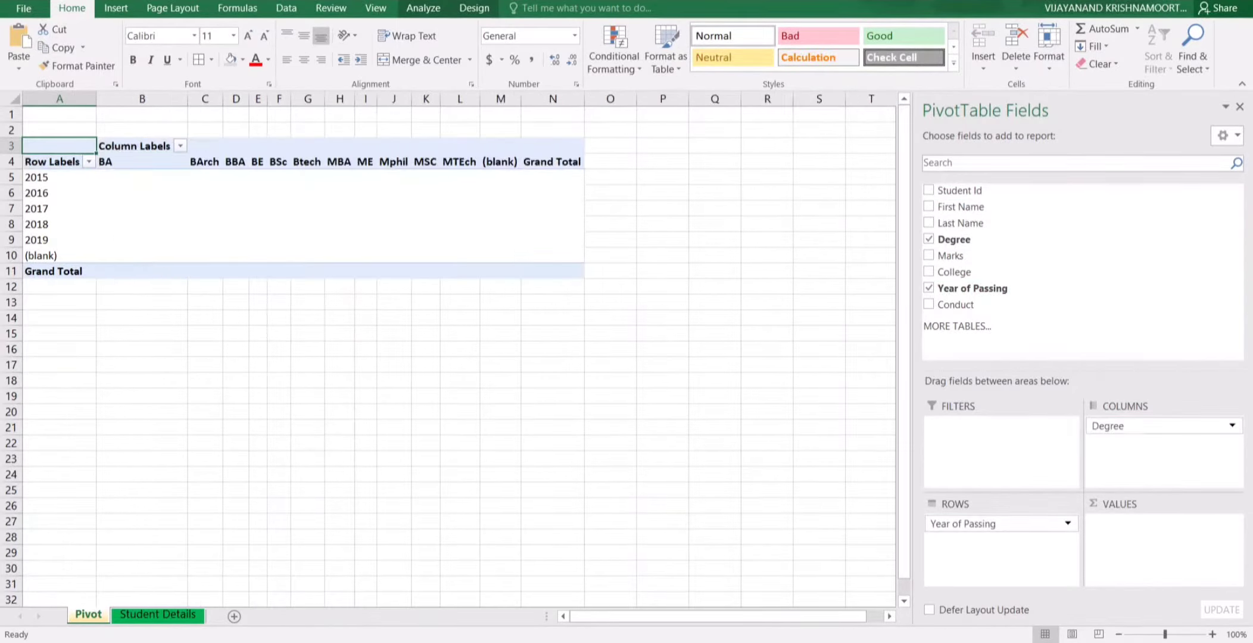
left_click_drag(959, 190, 1155, 536)
- Filter the (blank) items out of the PivotTable's Degree columns and Year of Passing rows
left_click(211, 146)
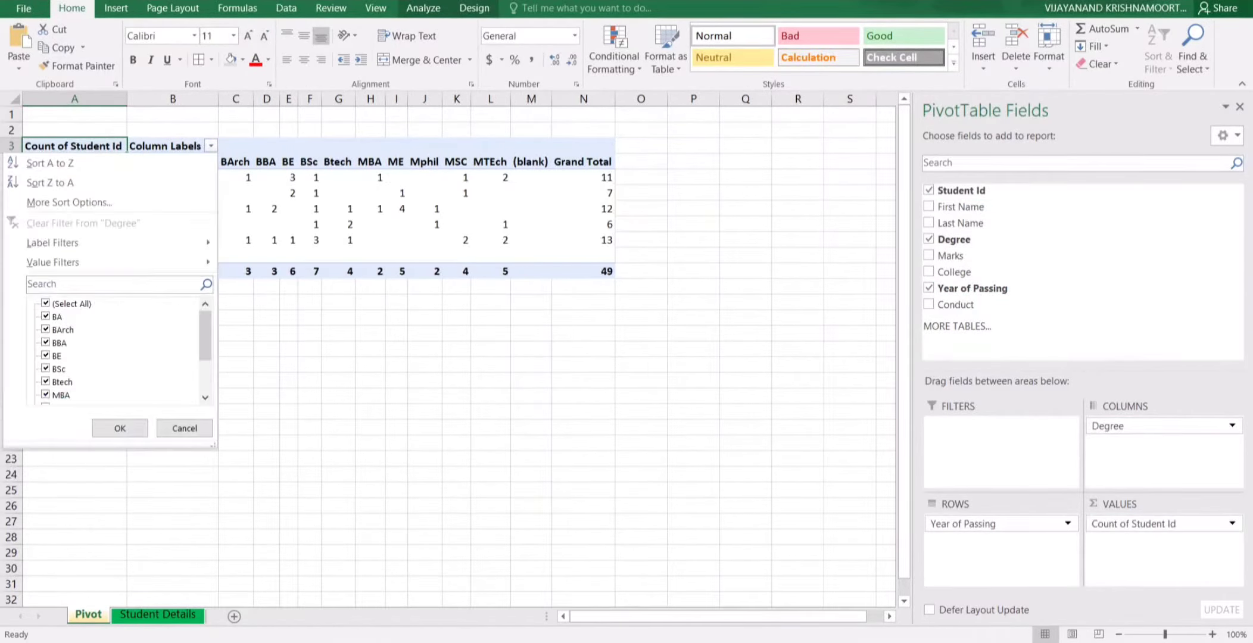
left_click_drag(205, 338, 205, 397)
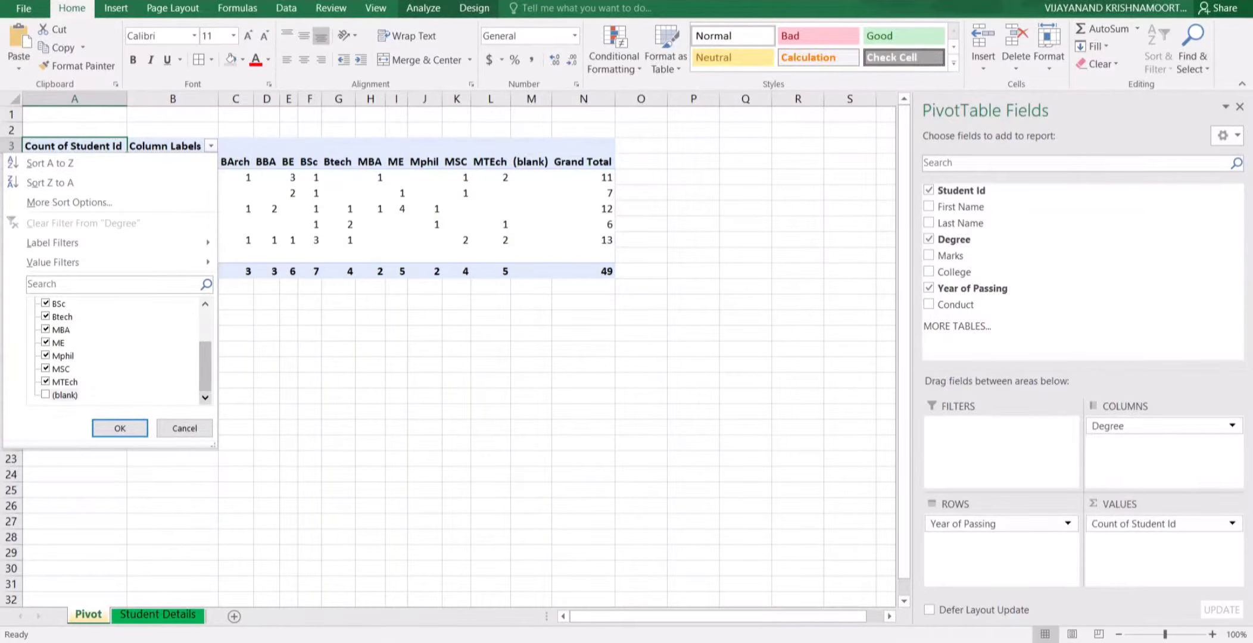
left_click(120, 429)
left_click(120, 162)
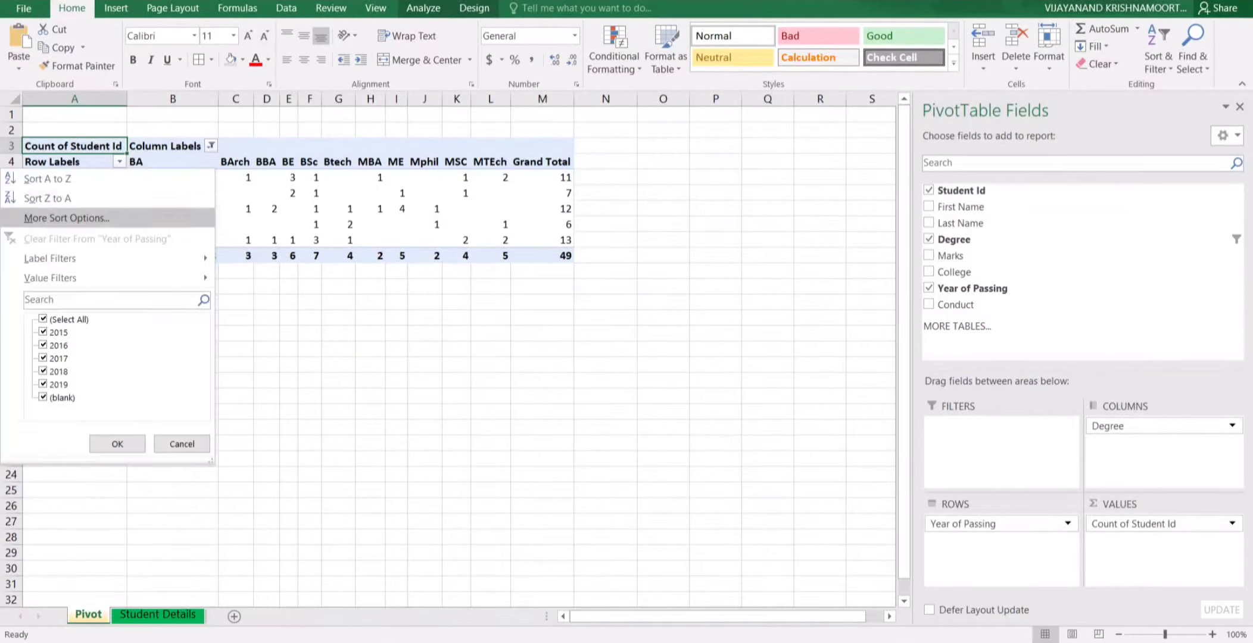
left_click(44, 397)
left_click(118, 444)
left_click(543, 395)
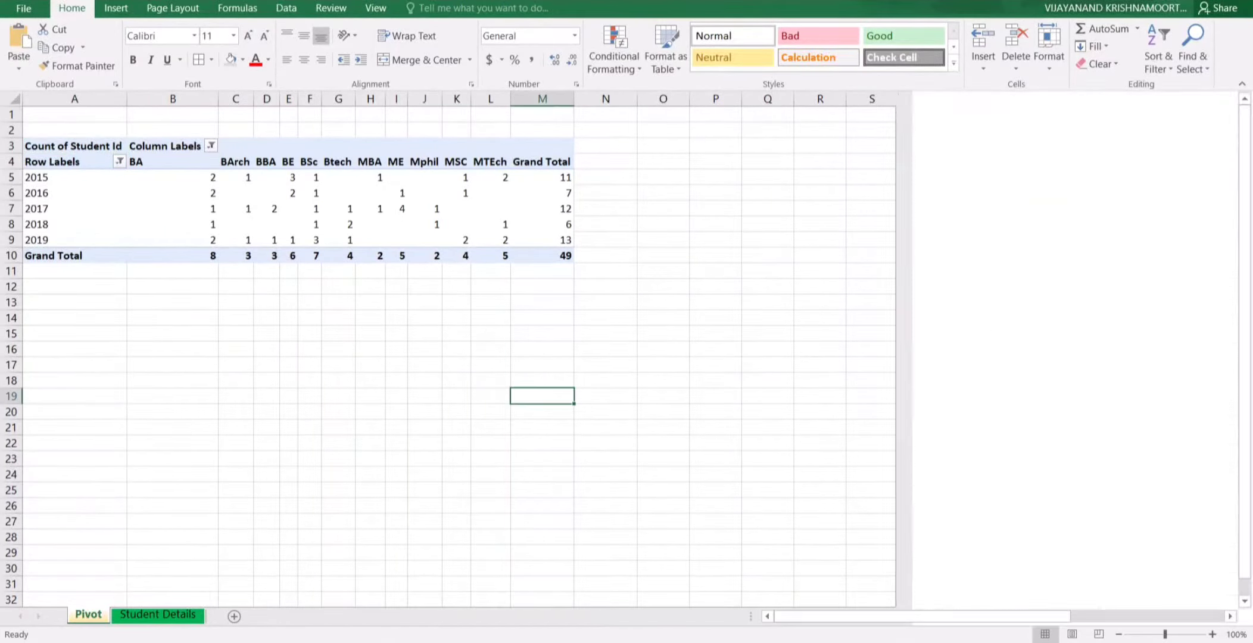
- Give columns B to M one uniform width and centre their contents
left_click_drag(172, 98, 543, 98)
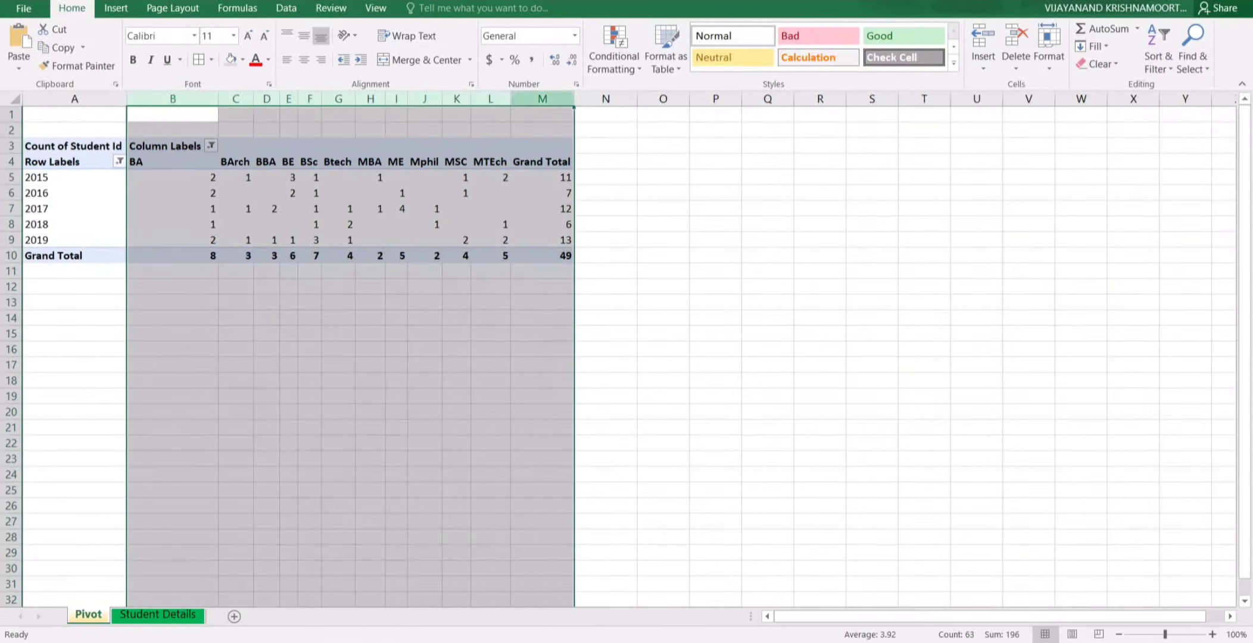
left_click_drag(218, 98, 183, 98)
left_click(304, 59)
left_click(380, 318)
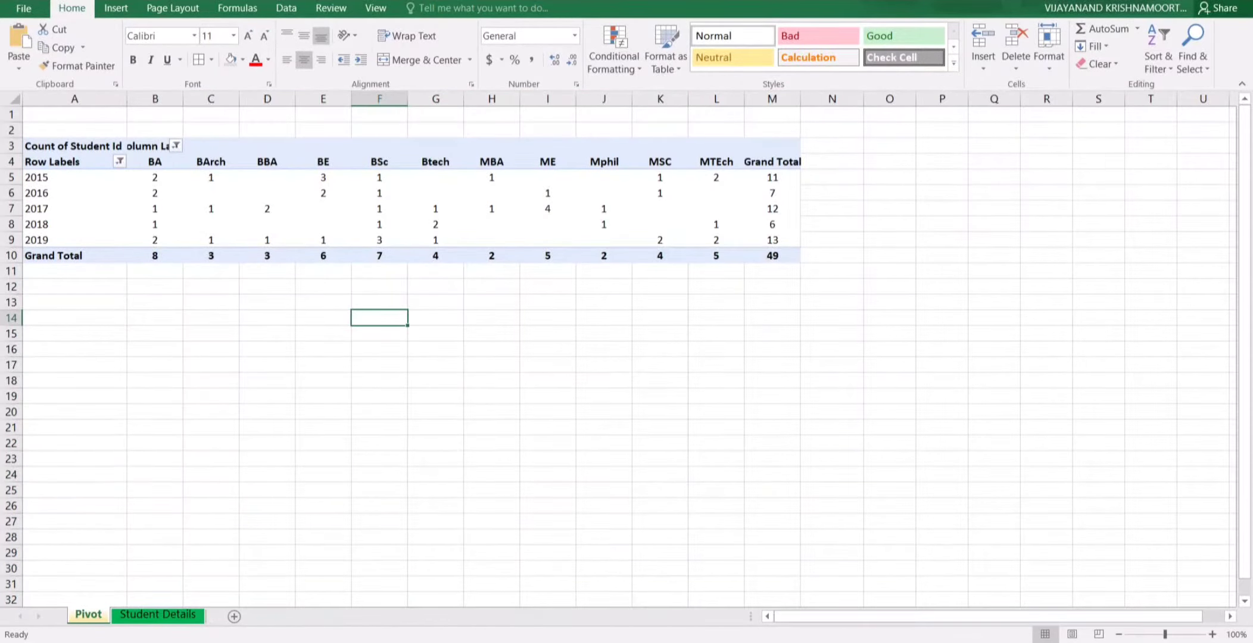
- Widen column M so that the Grand Total heading fits
left_click(772, 225)
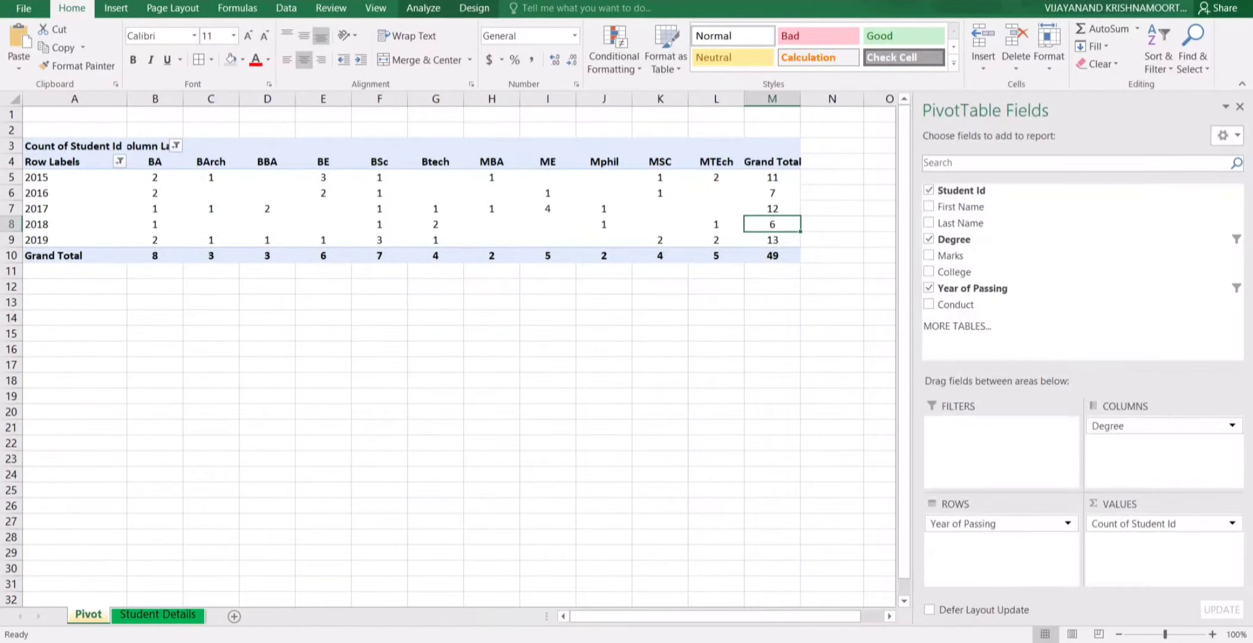
left_click_drag(801, 99, 823, 99)
left_click(783, 333)
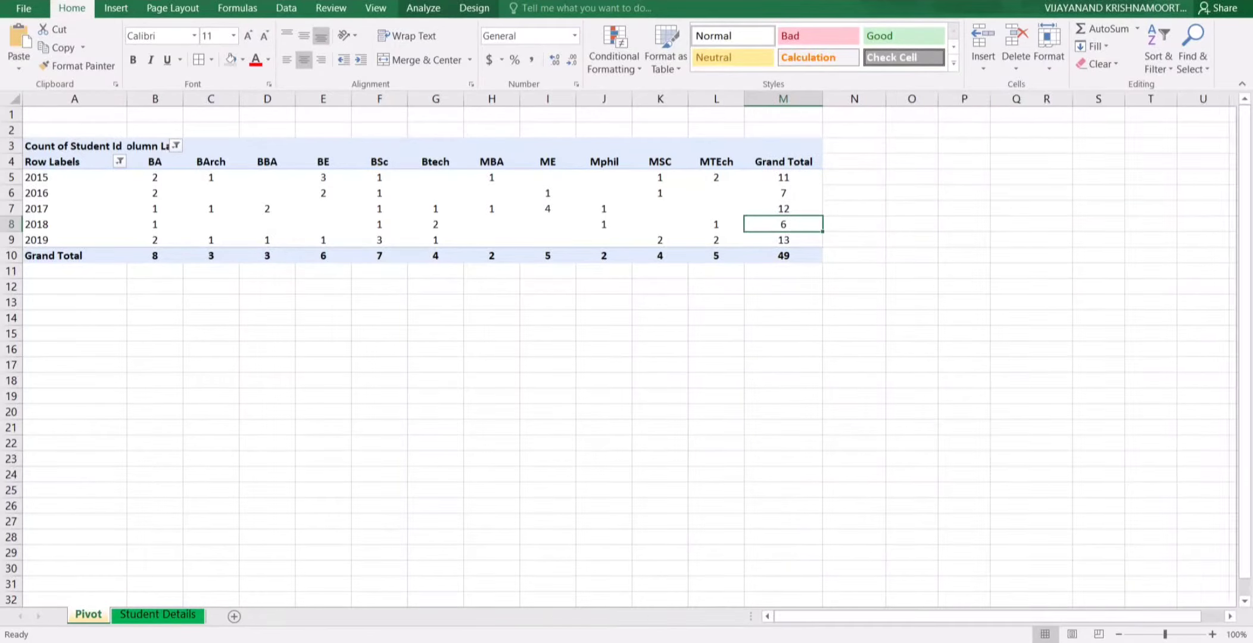
- Insert a stacked column PivotChart based on the degree-by-year PivotTable
left_click(267, 240)
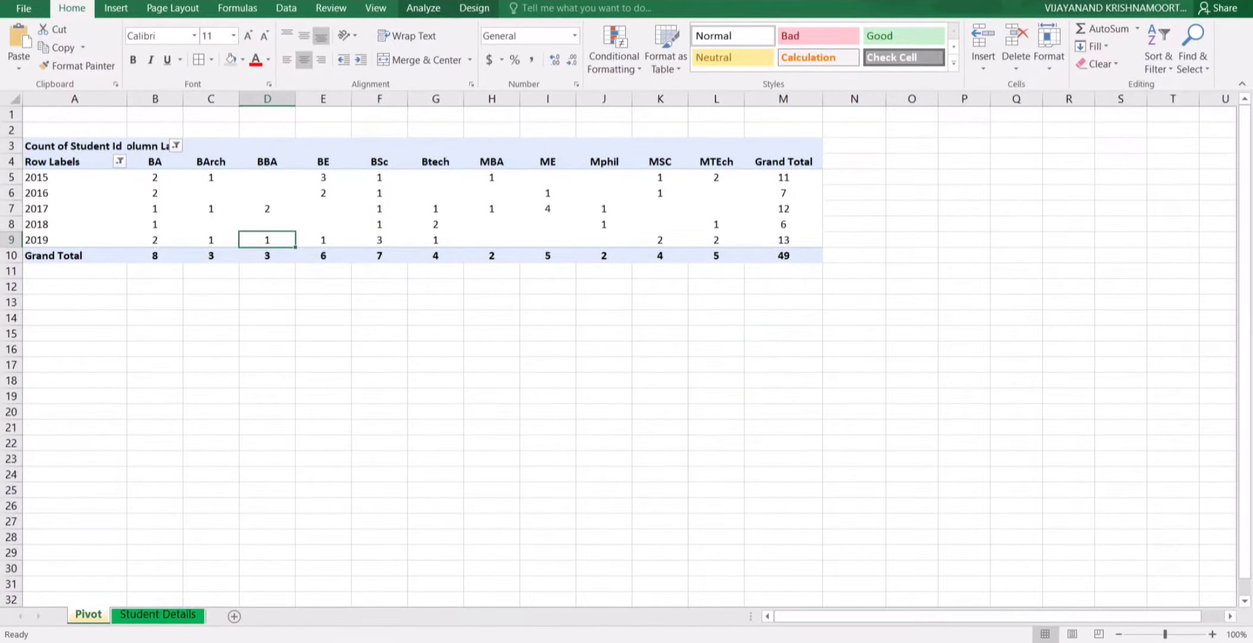
left_click(324, 225)
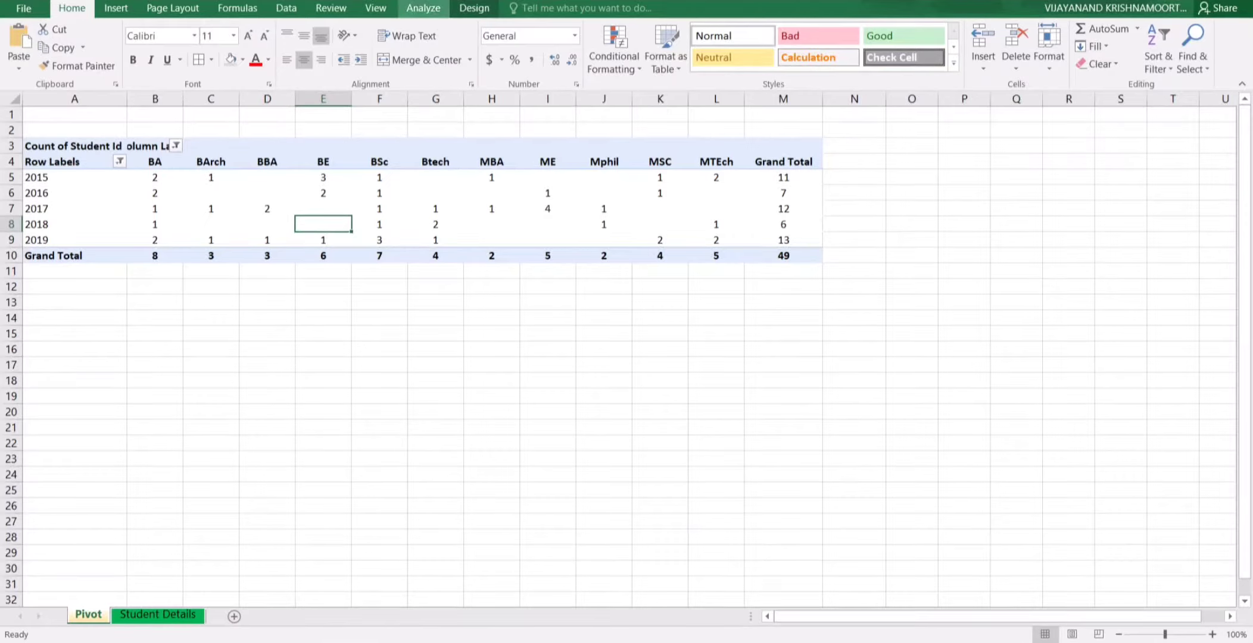
left_click(424, 7)
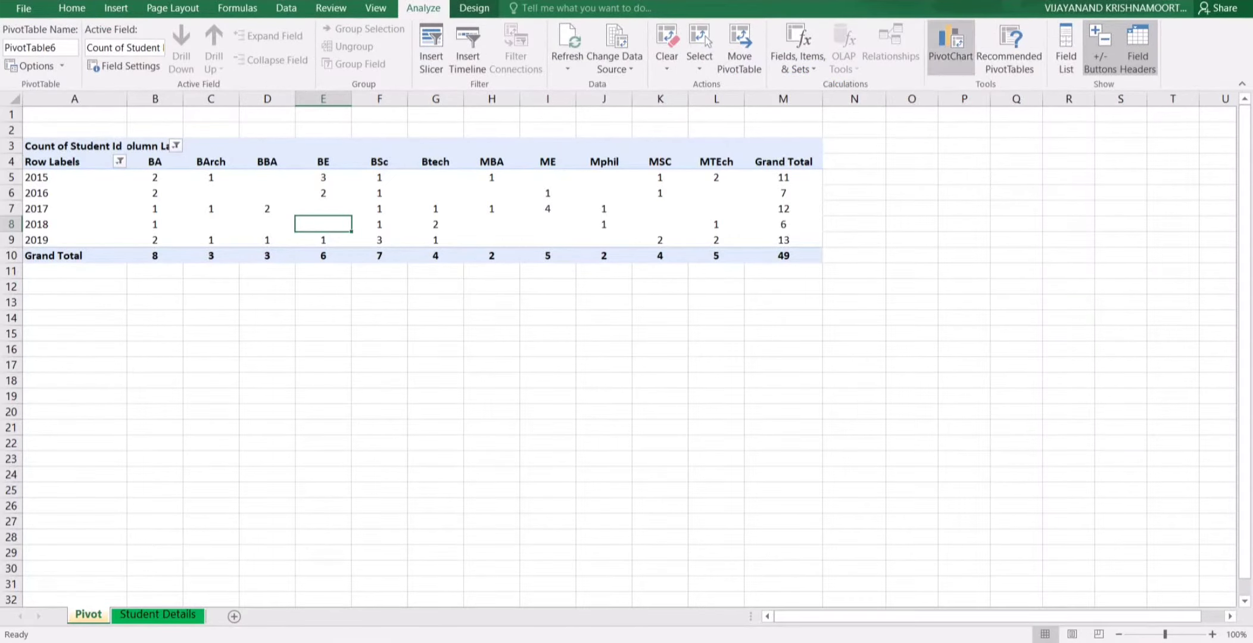
left_click(950, 45)
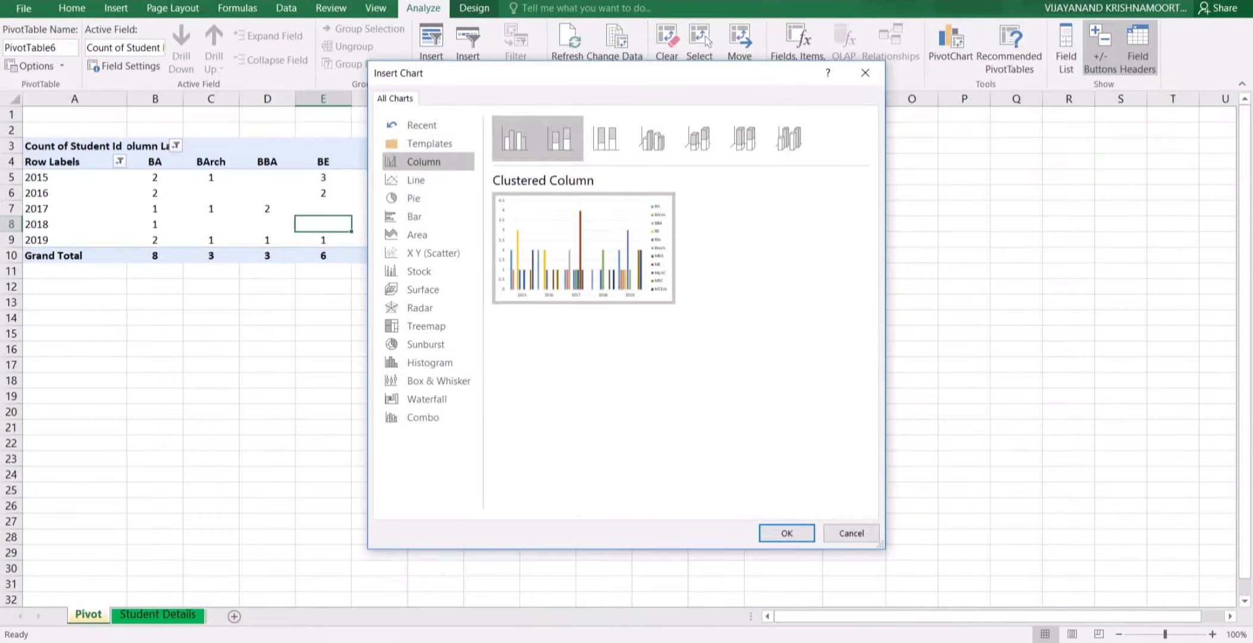
left_click(560, 138)
mouse_move(584, 250)
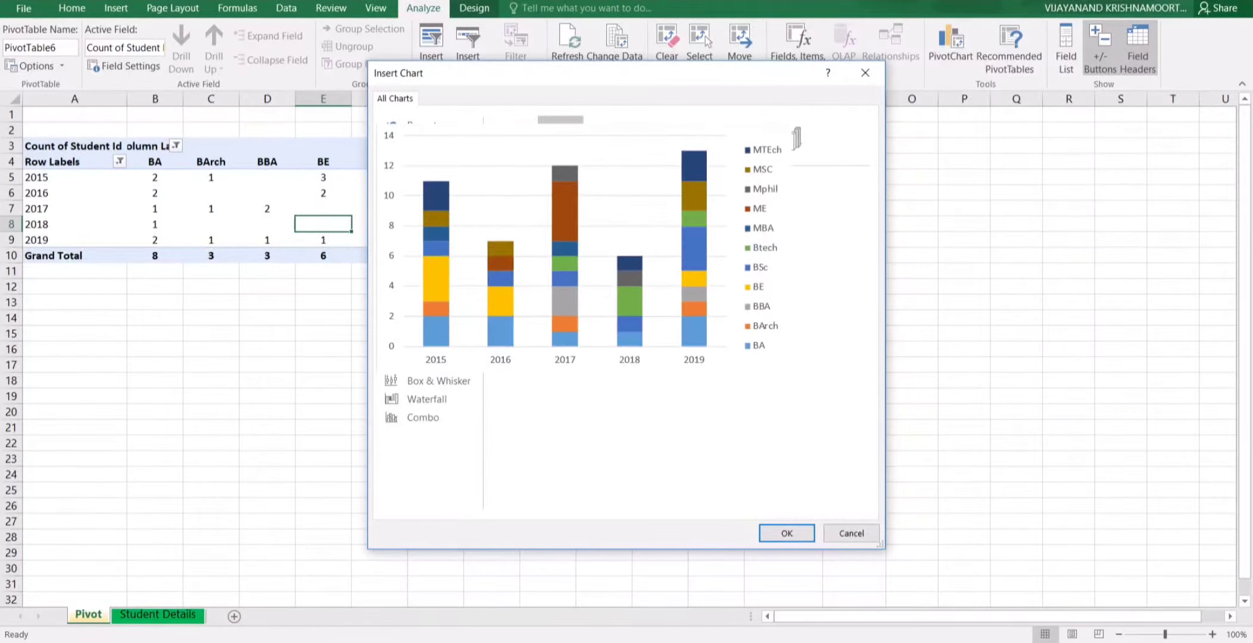
left_click(787, 532)
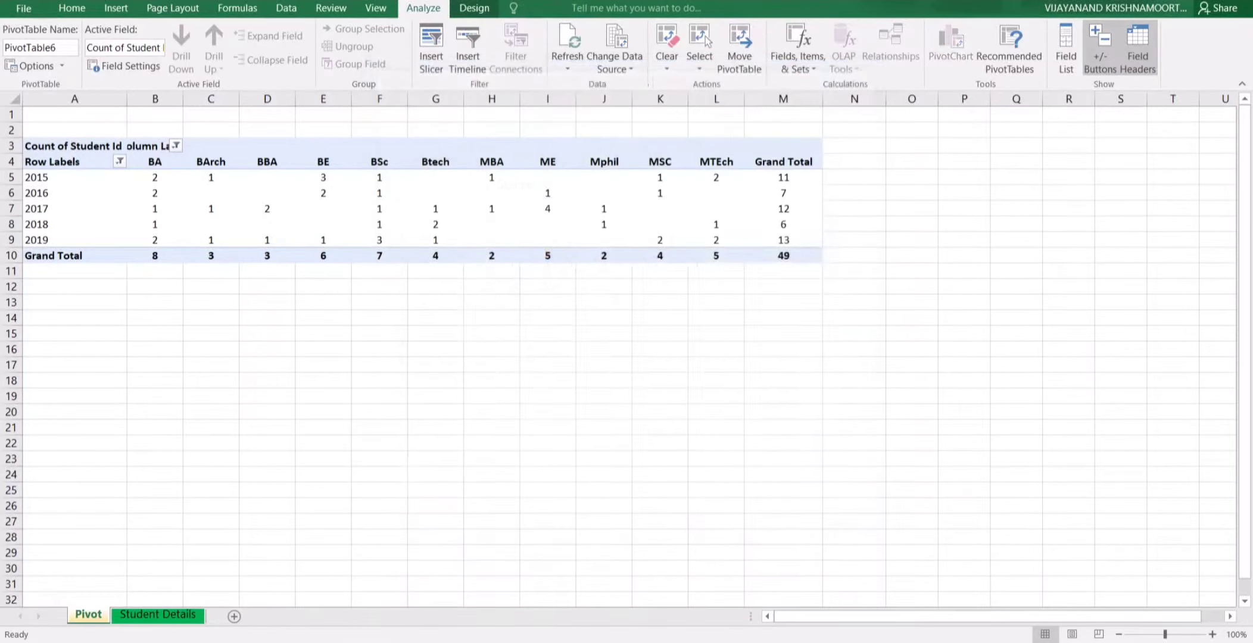
- Cut the stacked column PivotChart and add a new worksheet named Dashboard
right_click(681, 253)
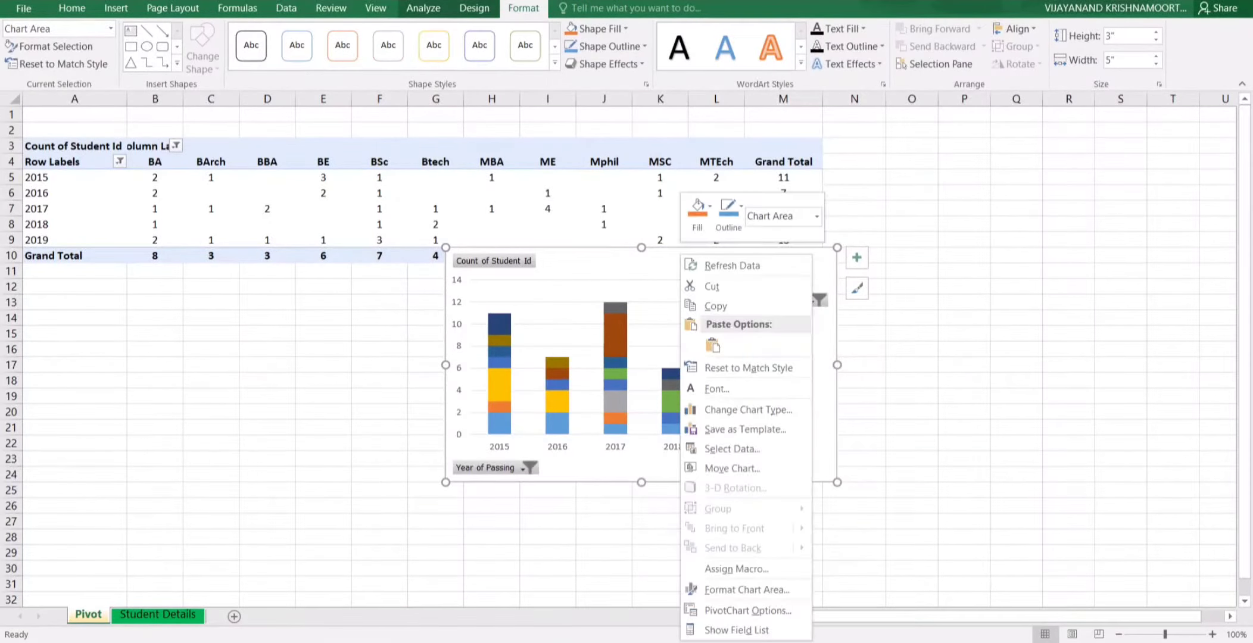
left_click(711, 285)
left_click(234, 616)
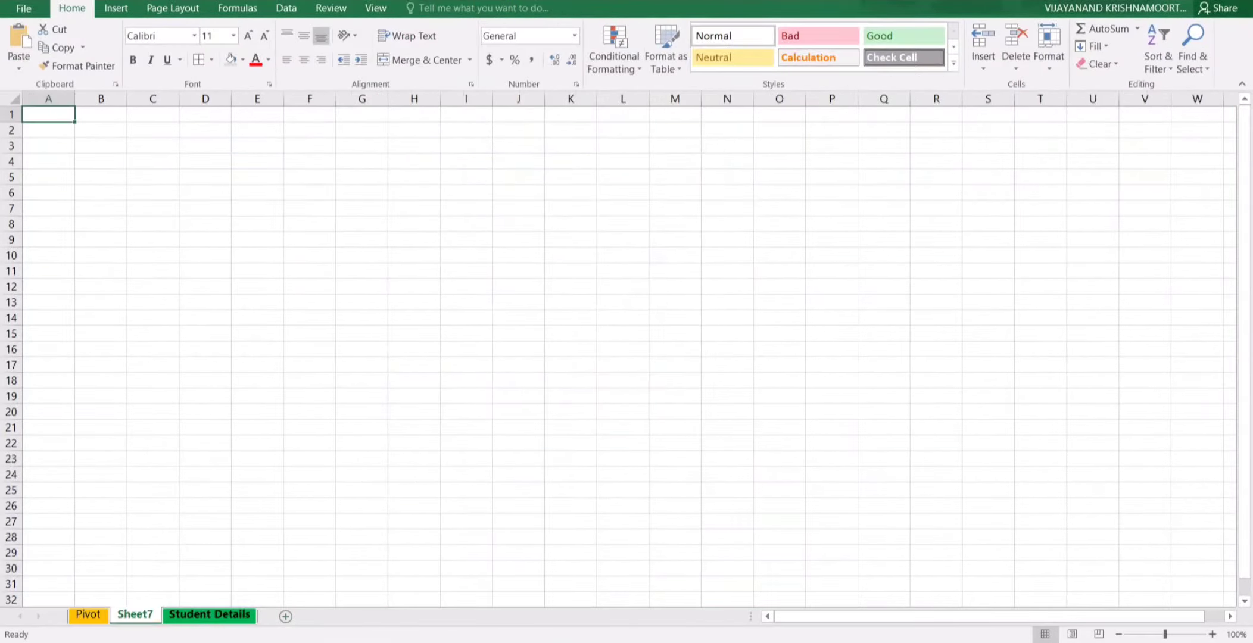
double_click(135, 614)
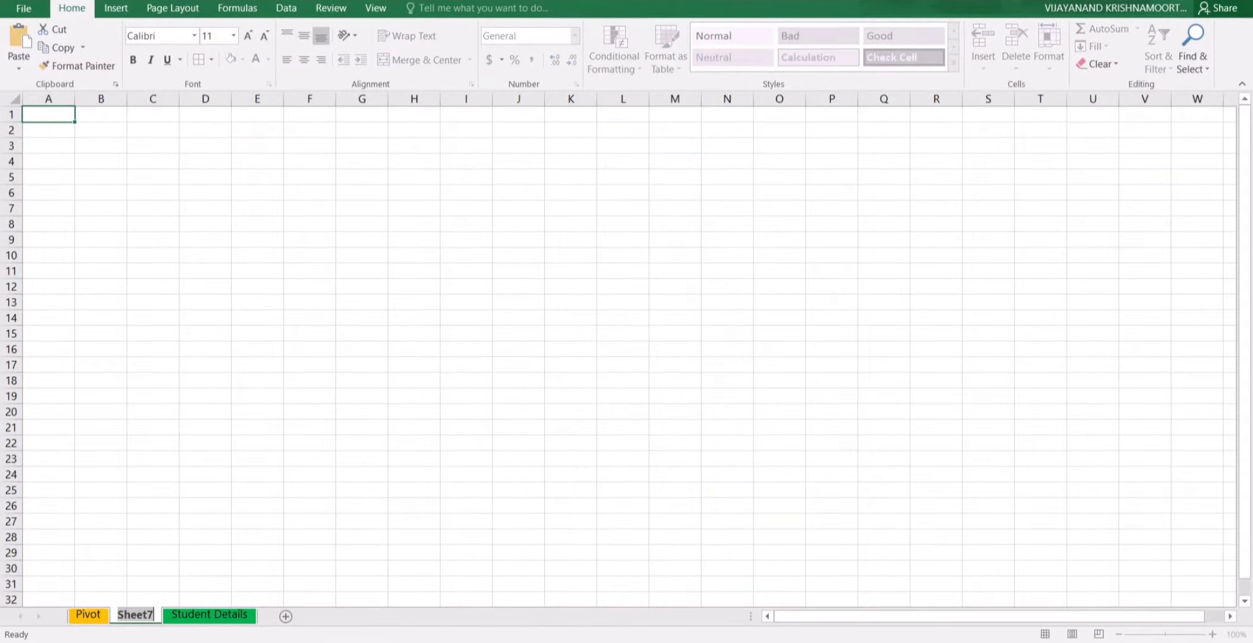
type("Char")
key("BackSpace")
key("BackSpace")
key("BackSpace")
key("BackSpace")
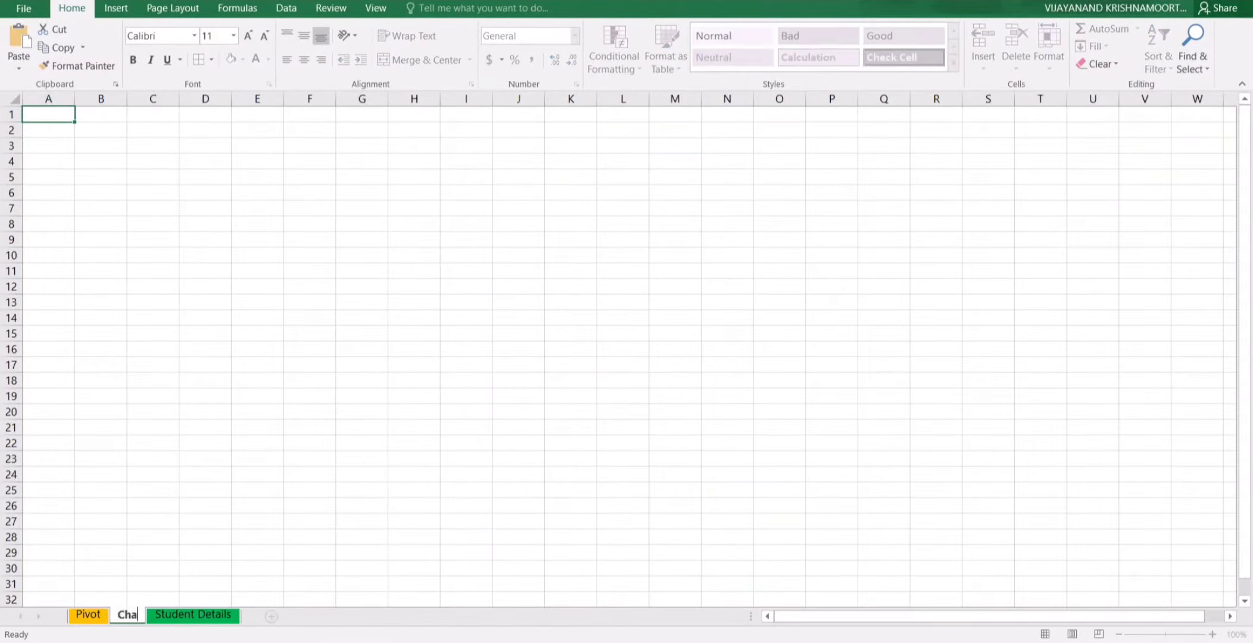
type("Dashboard")
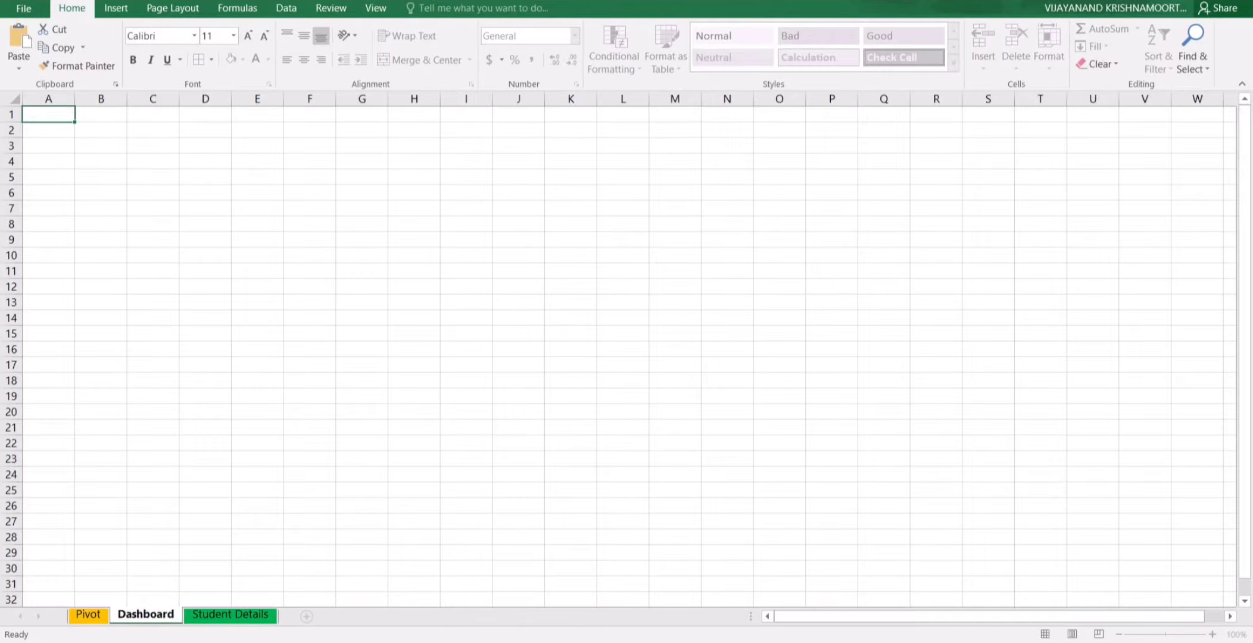
left_click_drag(466, 287, 466, 272)
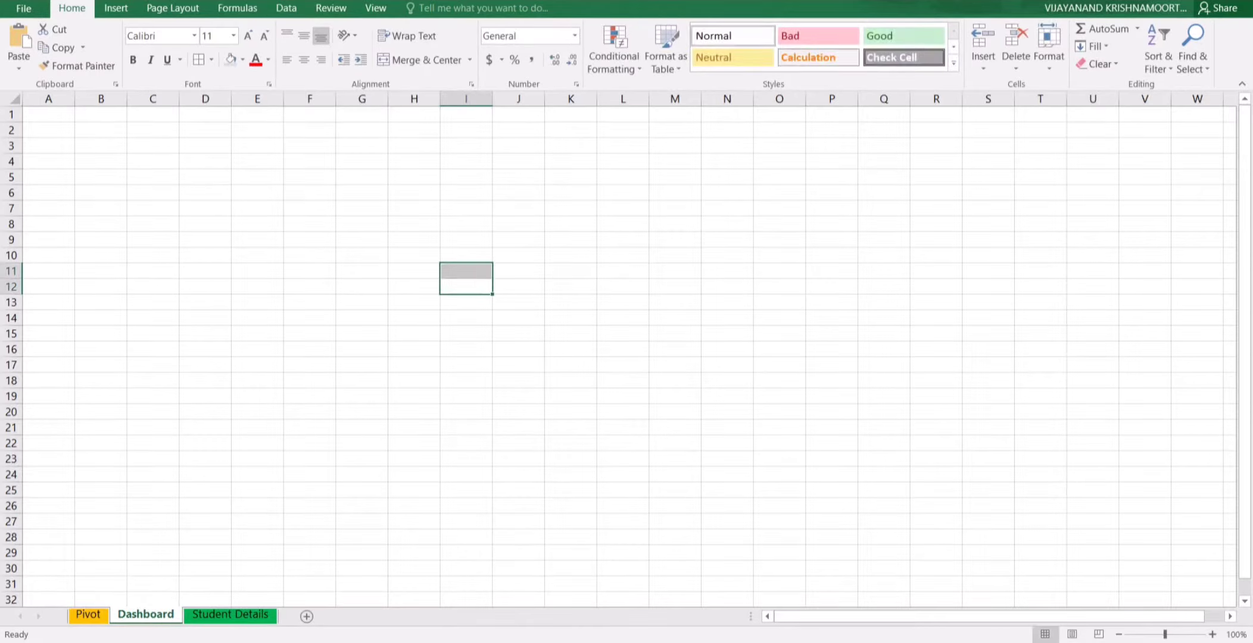
- Paste the cut PivotChart at cell B2 of the Dashboard sheet
left_click(101, 130)
key("ctrl+v")
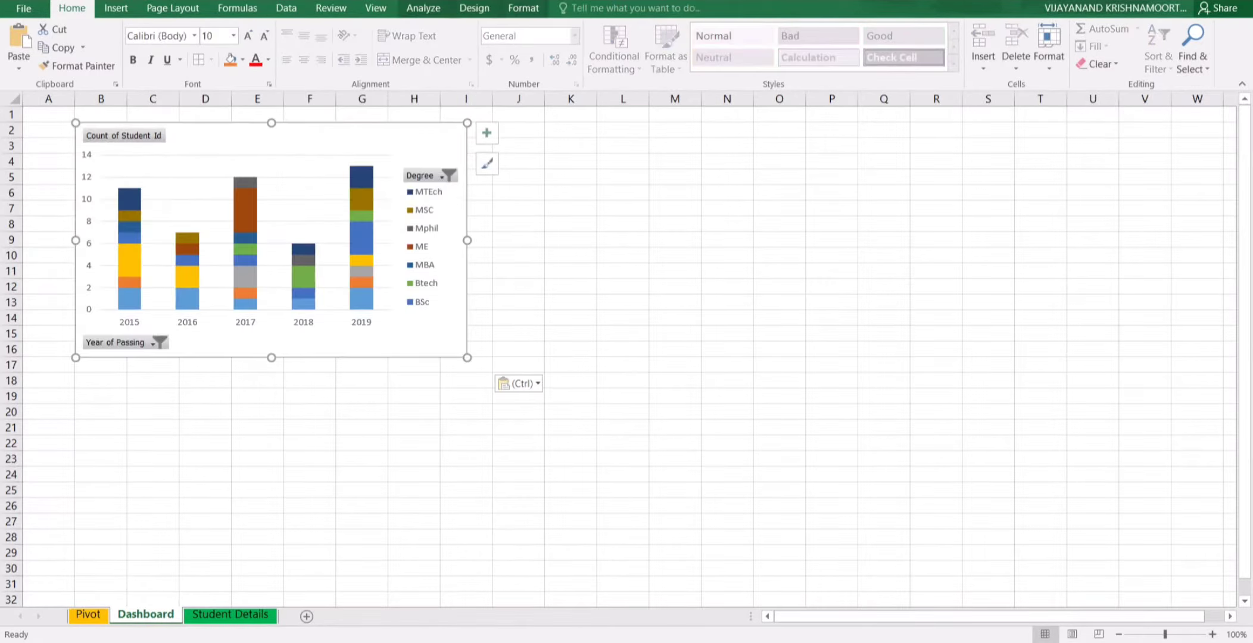
left_click(257, 427)
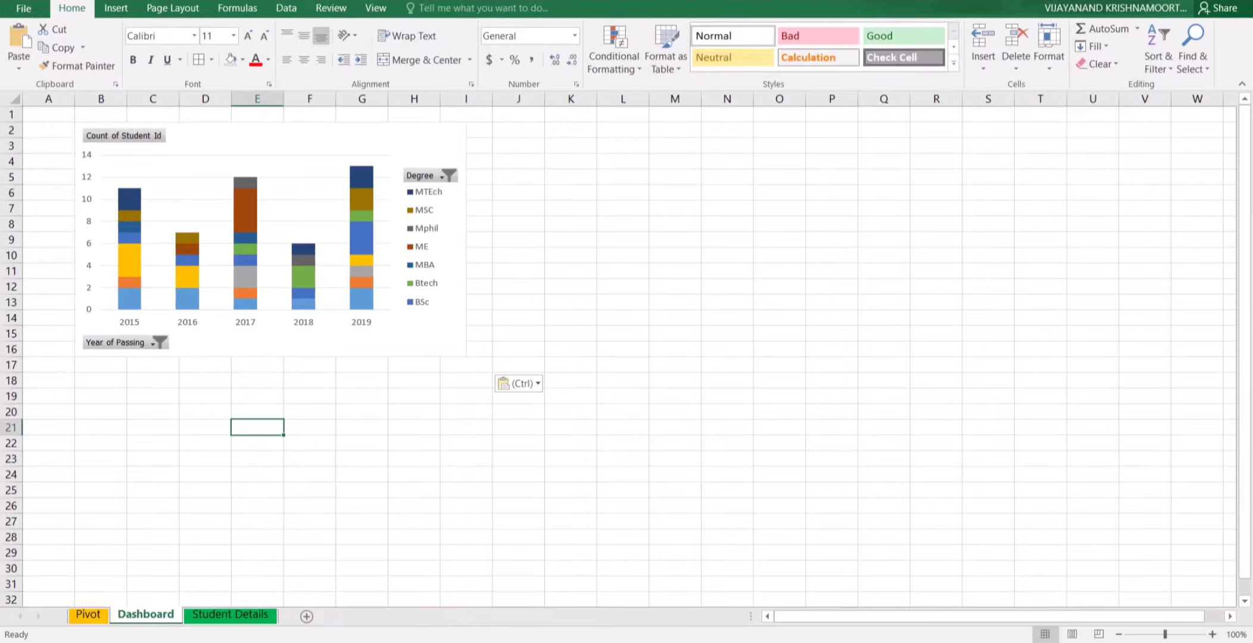
- Filter the stacked column chart's Degree field to show only BA, BArch, BE and BSc
left_click(448, 175)
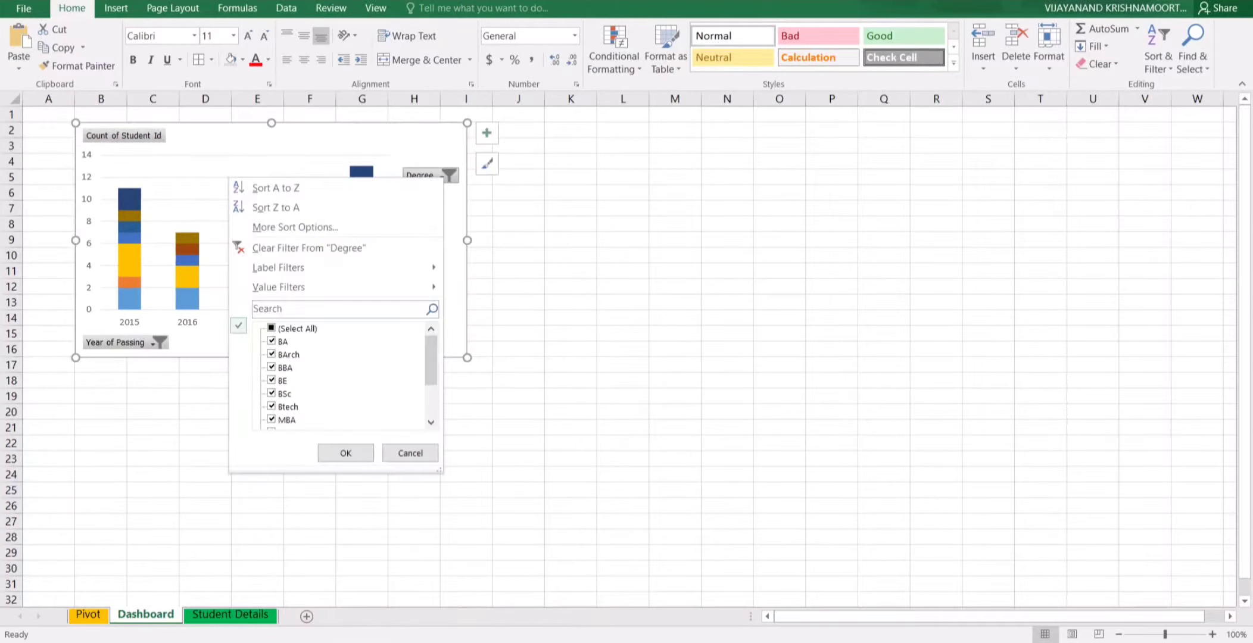
left_click(272, 328)
left_click(271, 328)
left_click(272, 341)
left_click(272, 354)
left_click(272, 380)
left_click(271, 393)
left_click(345, 453)
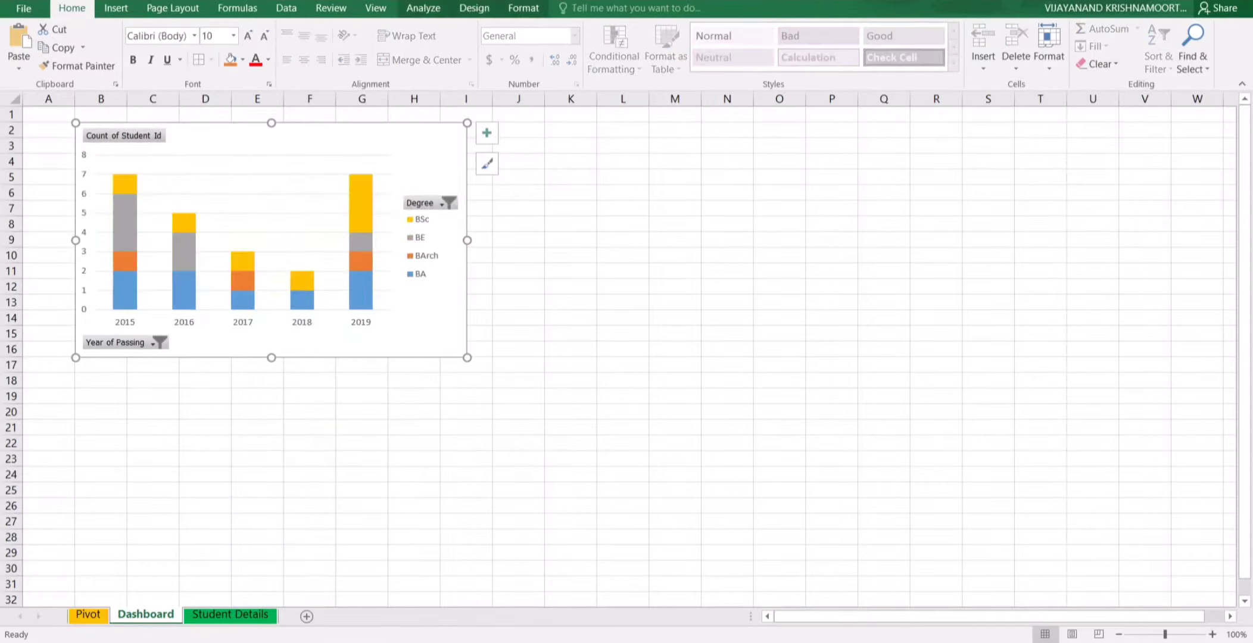
- Filter the chart's Year of Passing field to show only 2018 and 2019
left_click(160, 342)
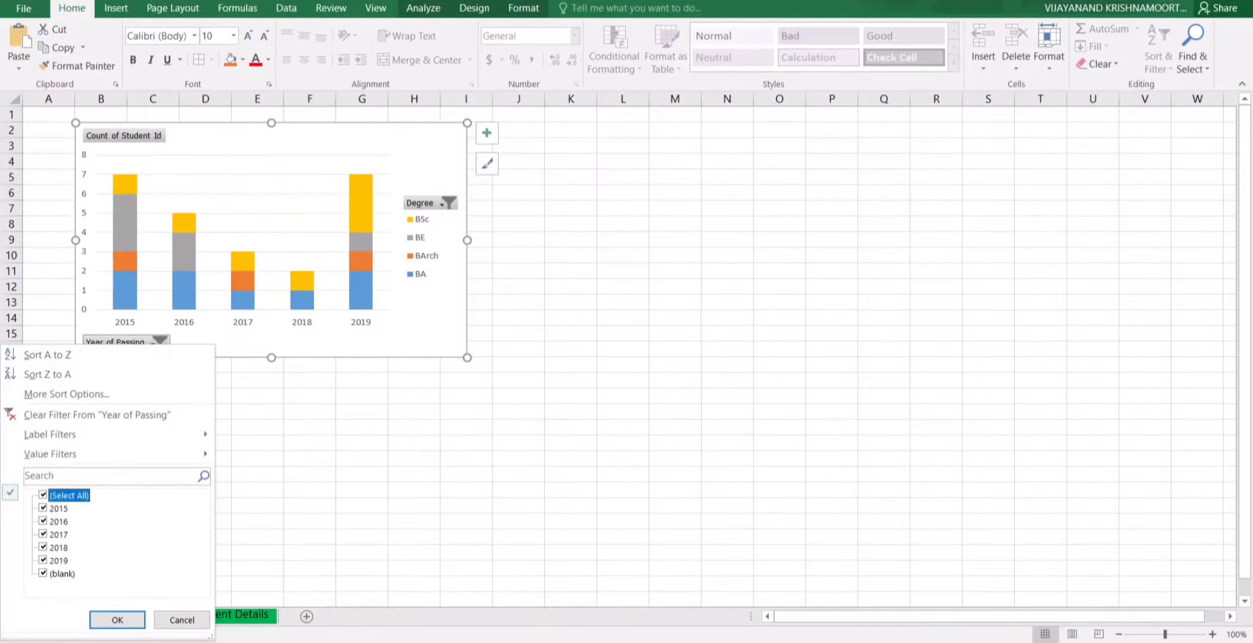
left_click(43, 495)
left_click(43, 548)
left_click(42, 561)
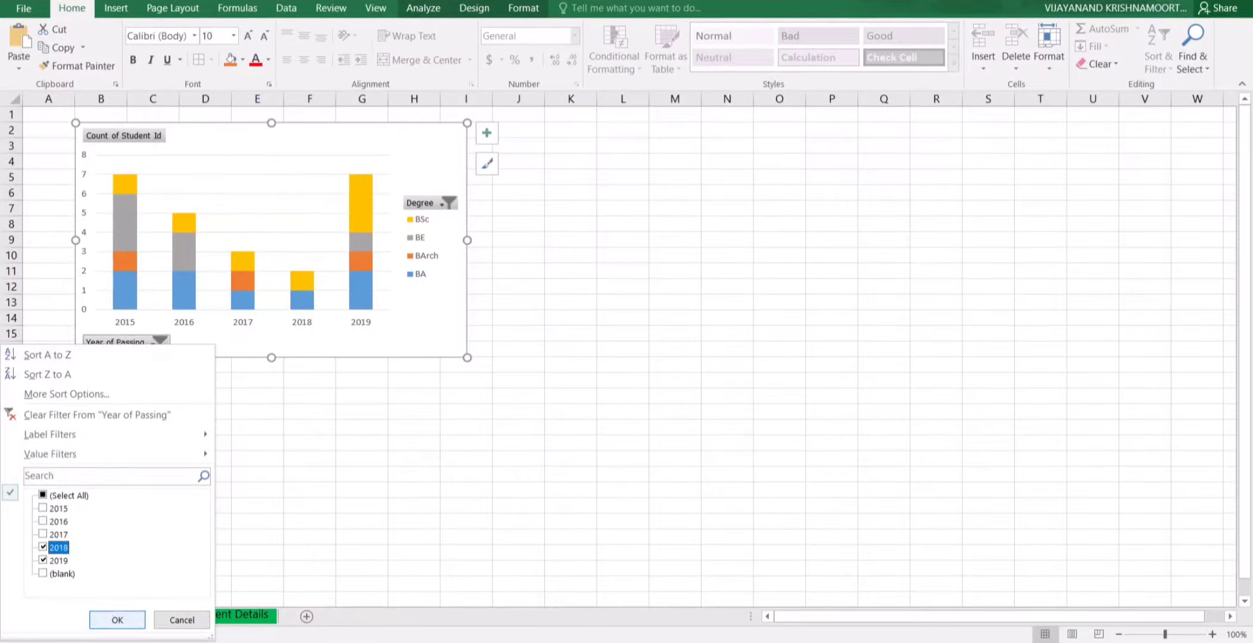
left_click(118, 619)
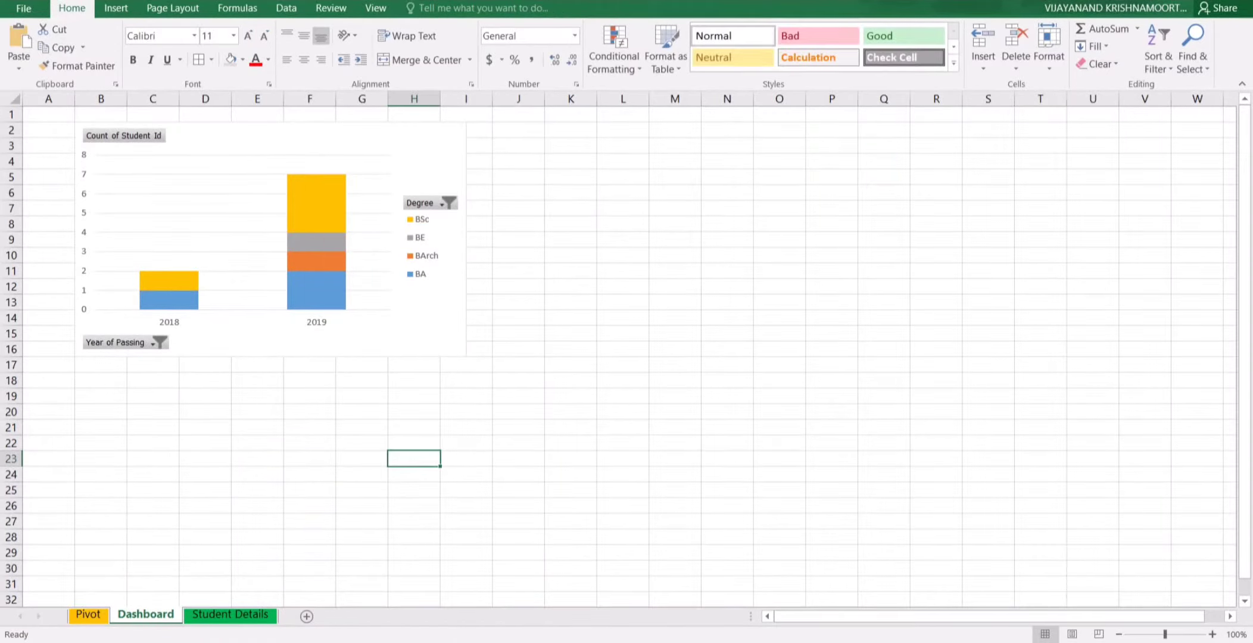
- Select all degrees again in the chart's Degree filter and clear the Year of Passing filter
left_click(448, 203)
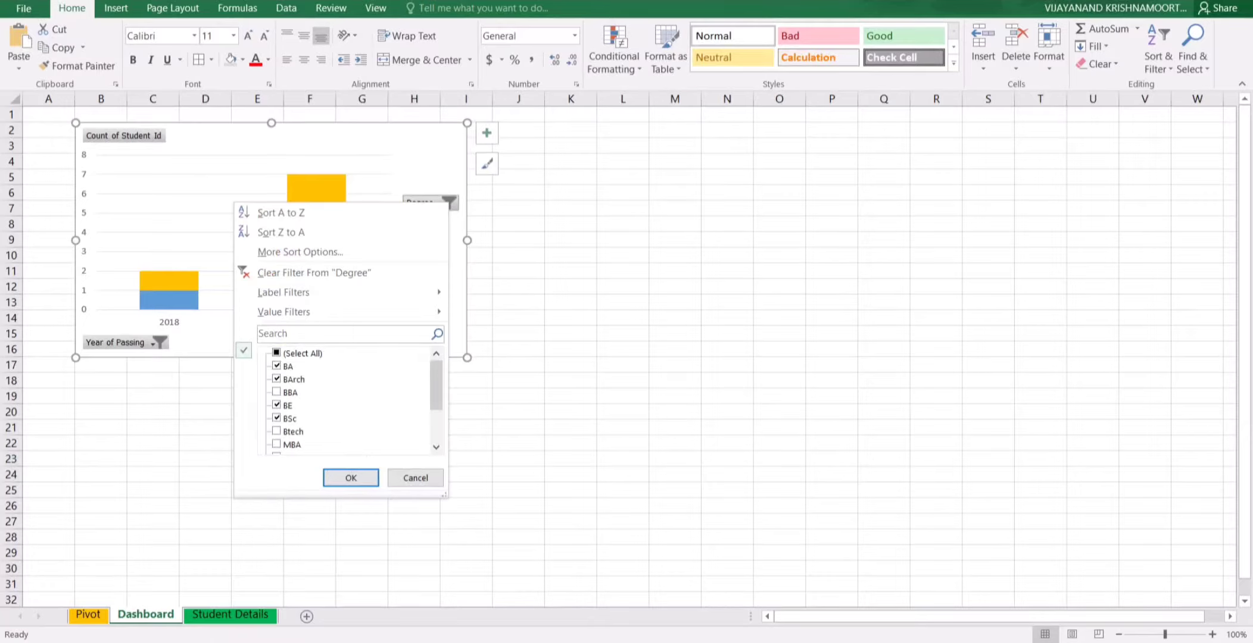
left_click(276, 353)
left_click(350, 478)
left_click(159, 342)
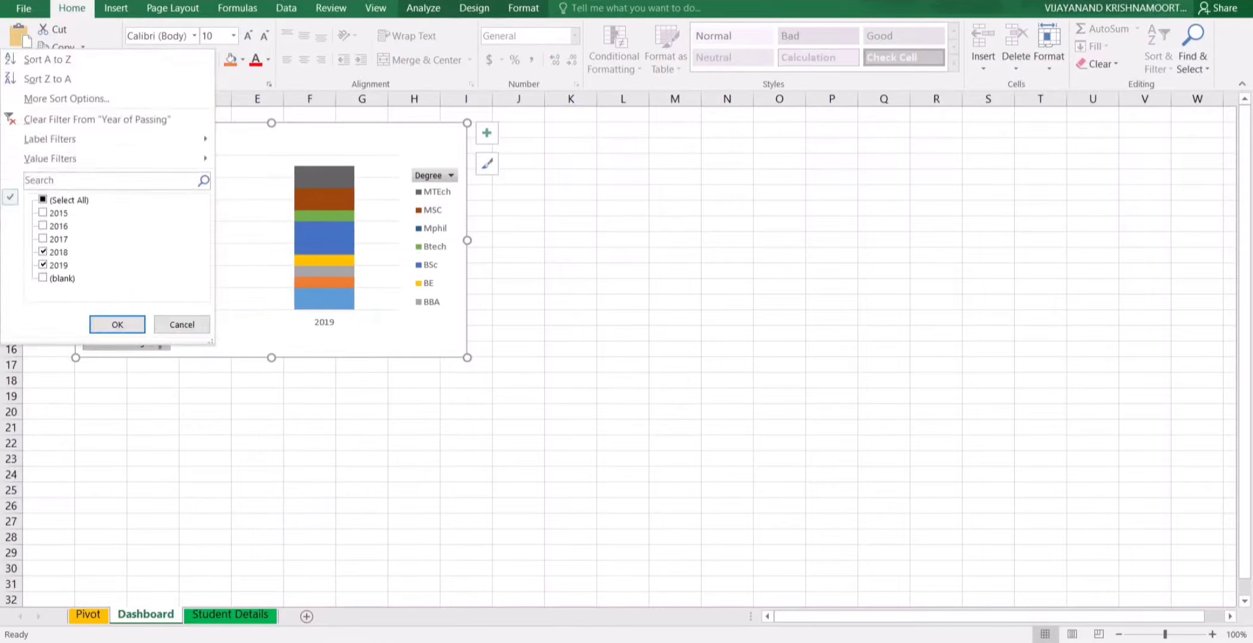
left_click(95, 119)
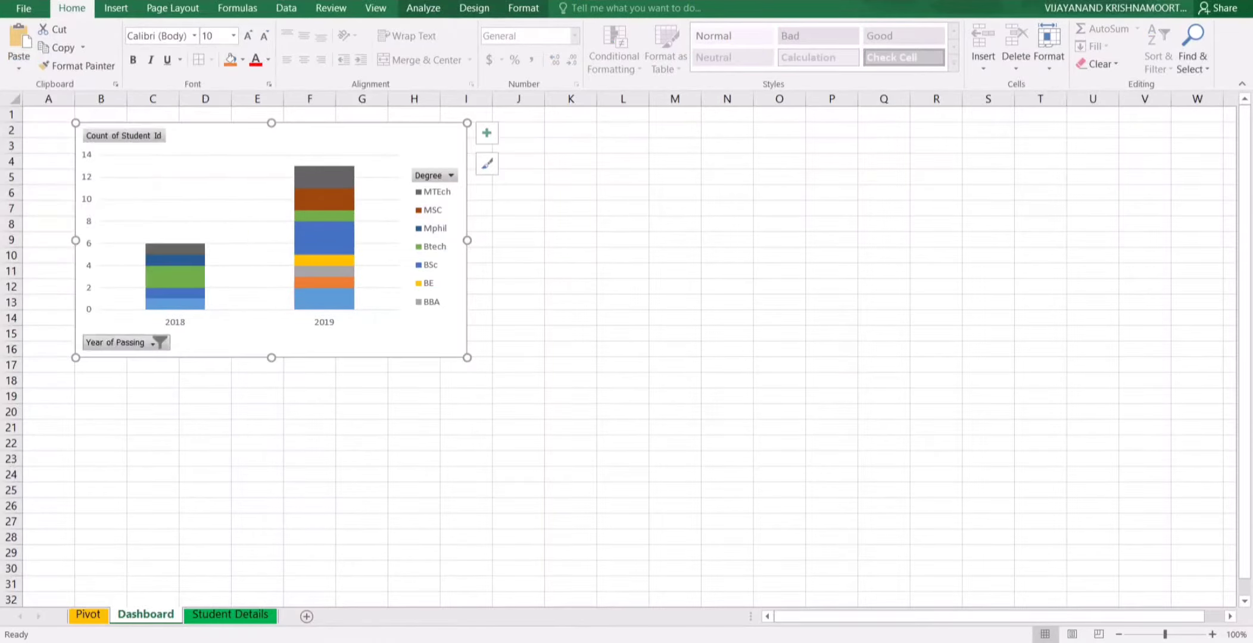
left_click(205, 411)
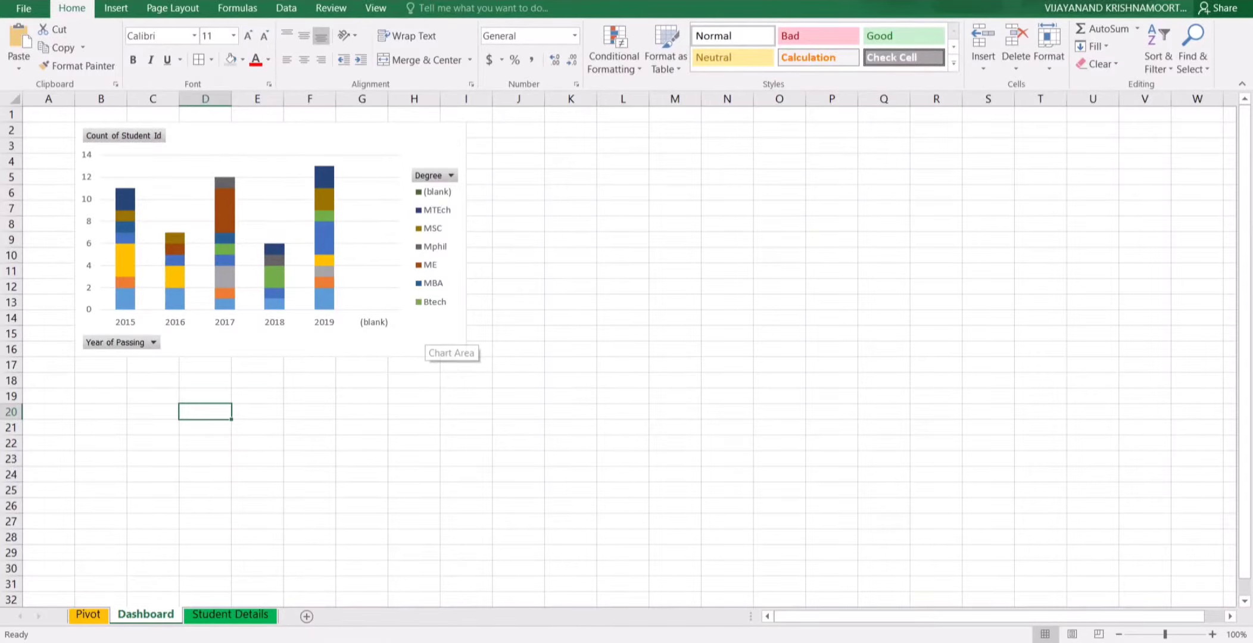
- Hide the gridlines on the Dashboard sheet and set the chart area's border to No line
left_click(386, 9)
left_click(172, 60)
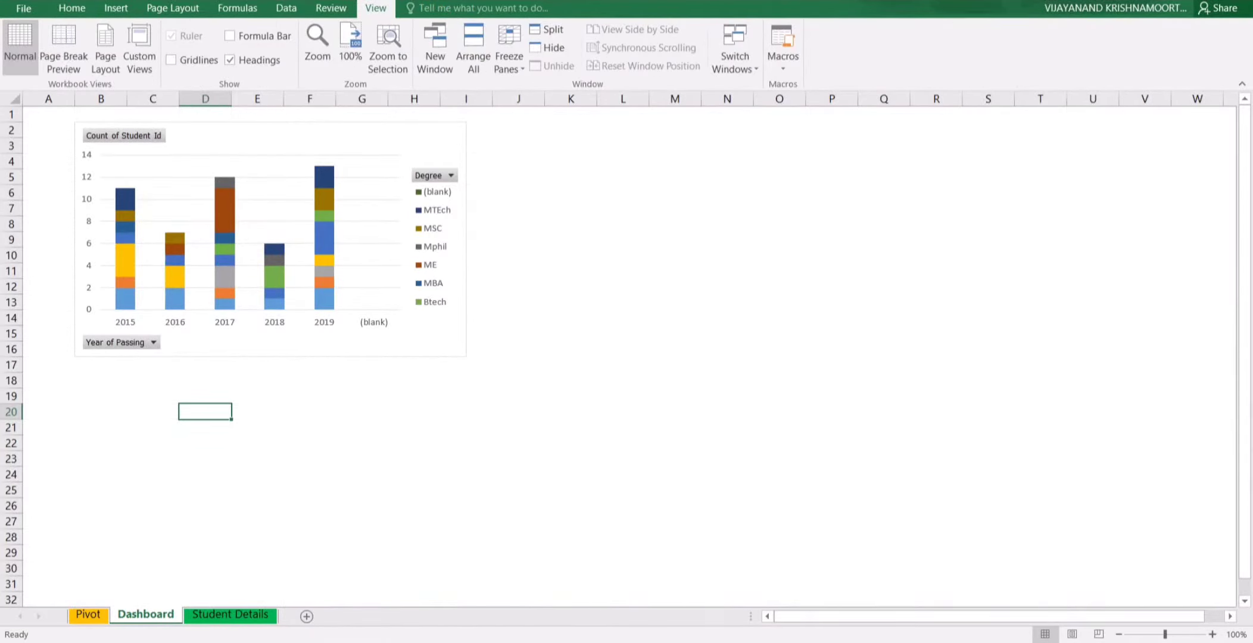
right_click(437, 252)
left_click(470, 589)
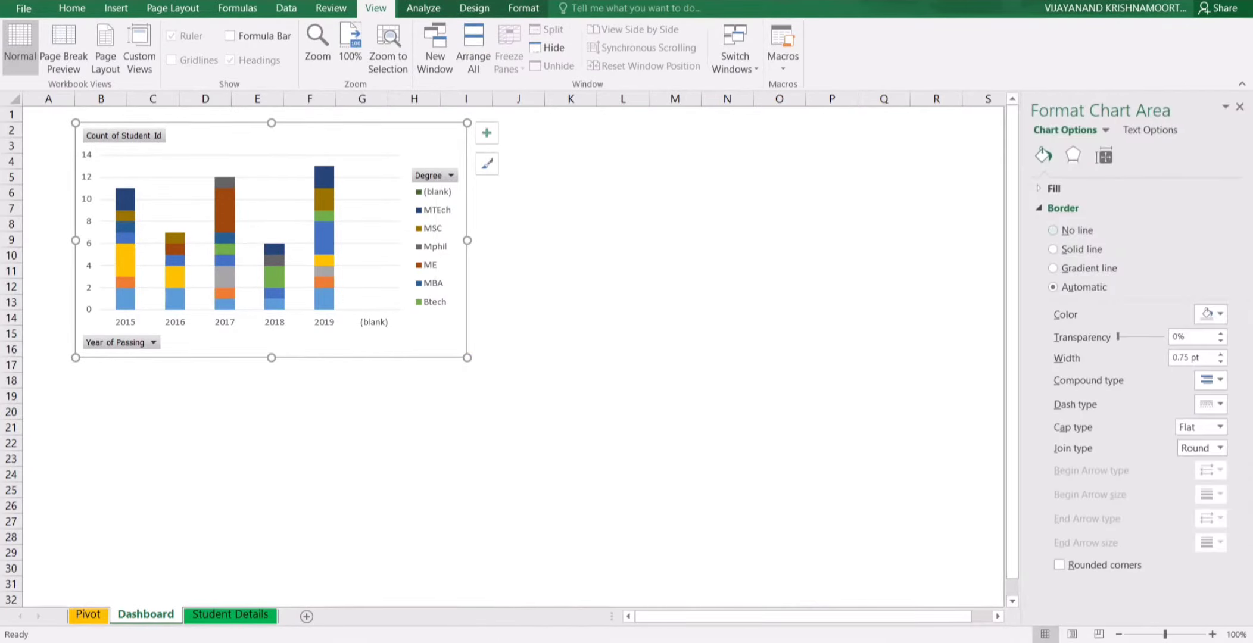
left_click(622, 287)
left_click(675, 287)
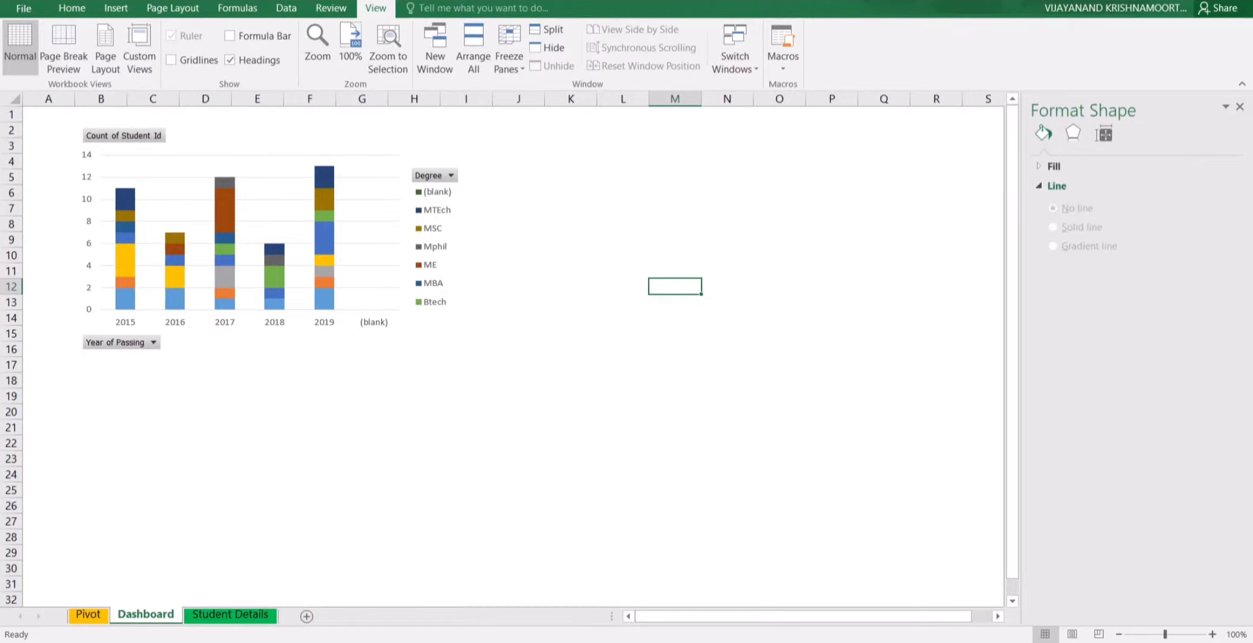
- Move the chart about half a column left and slightly down, and close the chart formatting options
left_click(286, 135)
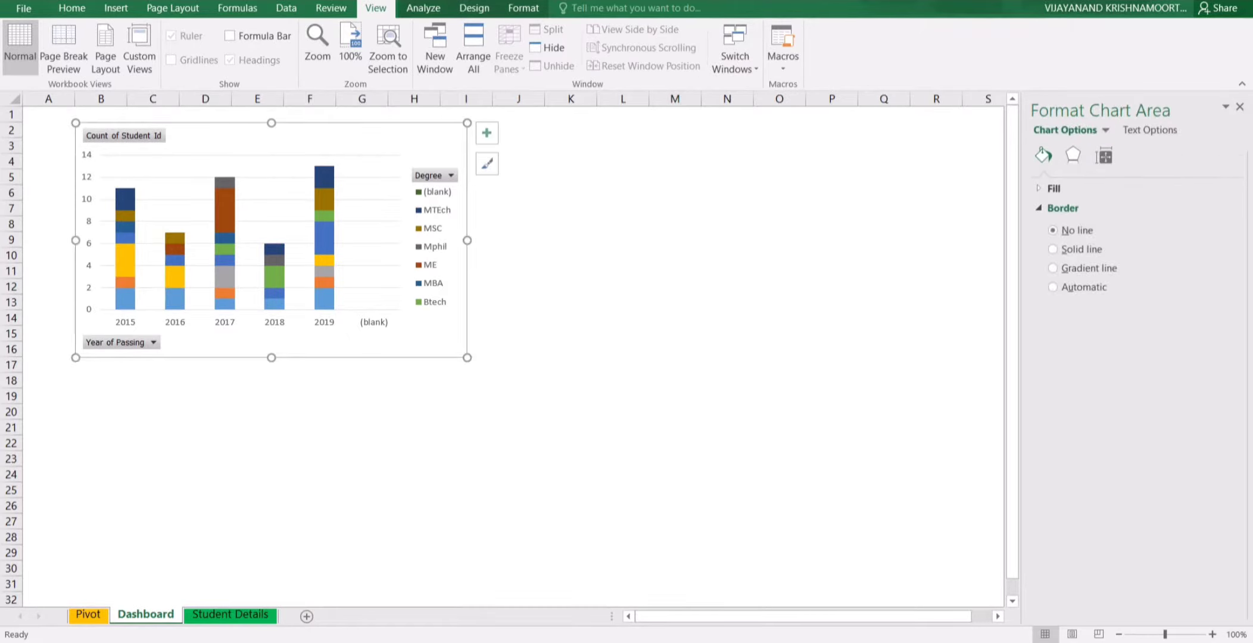
left_click_drag(286, 136, 259, 141)
left_click(675, 256)
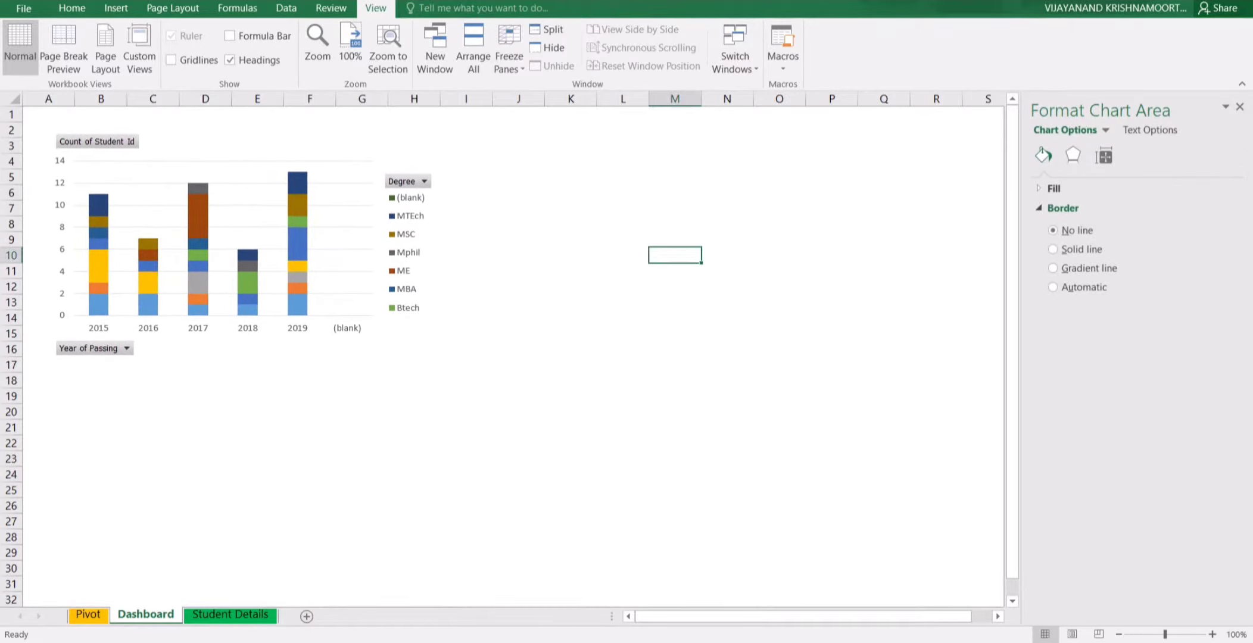
left_click(1239, 107)
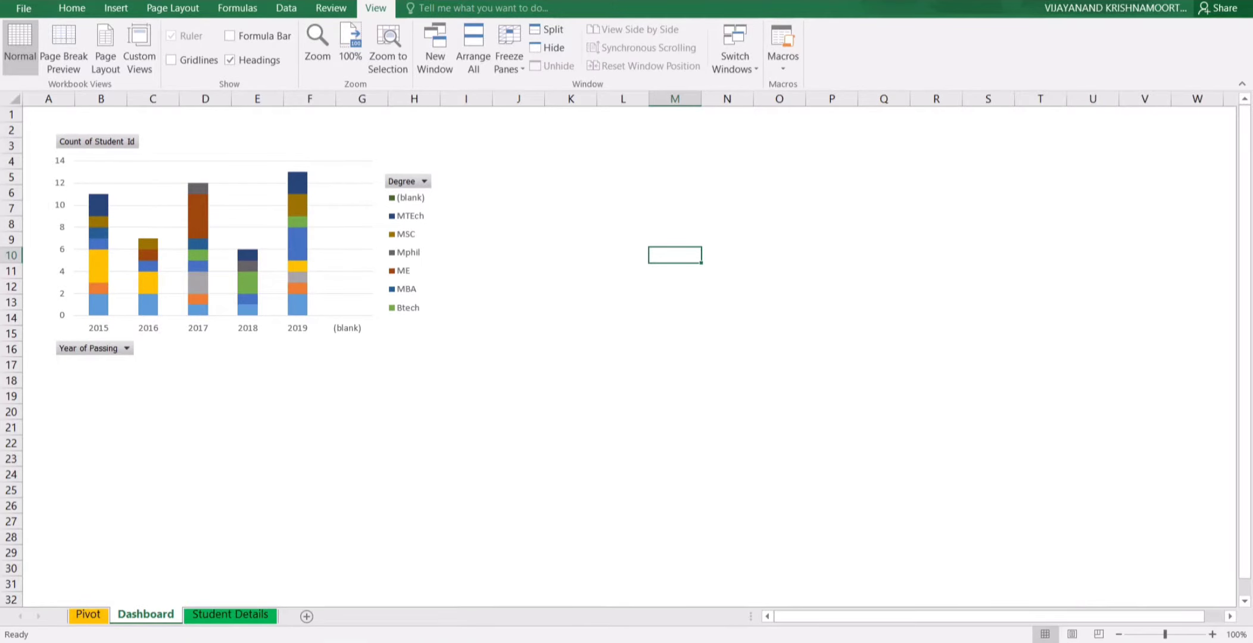
- Create another PivotTable from columns A:H of the Student Details sheet, placed at cell A14 of the existing Pivot sheet
left_click(89, 614)
left_click(230, 614)
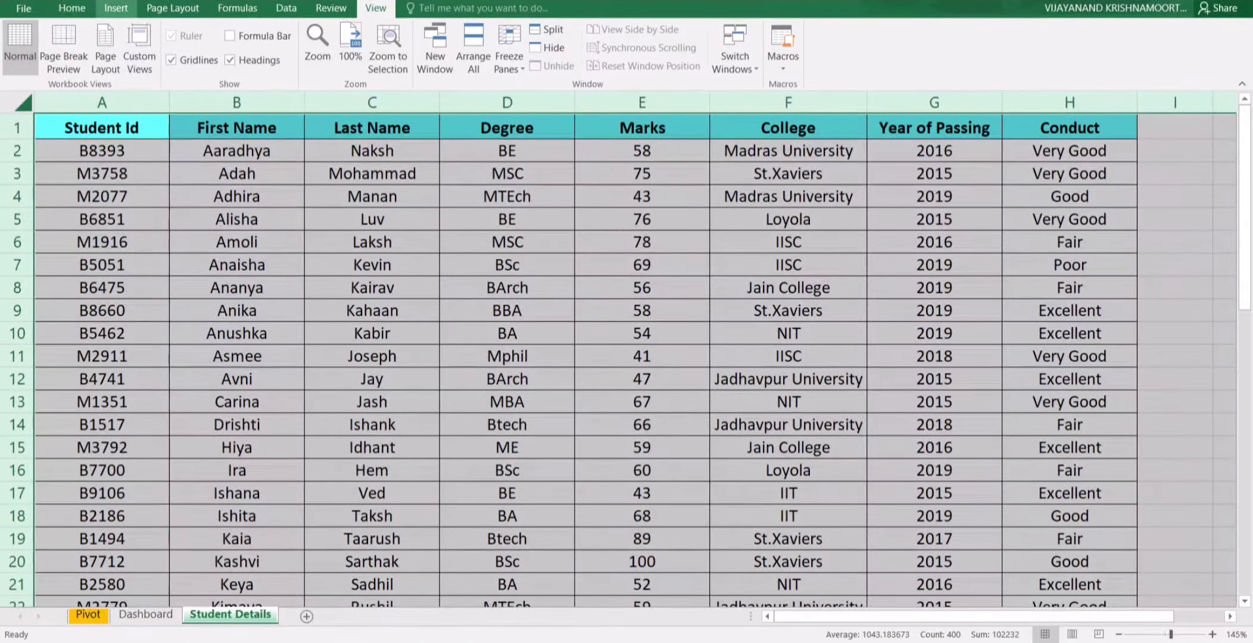
left_click(116, 7)
left_click(26, 45)
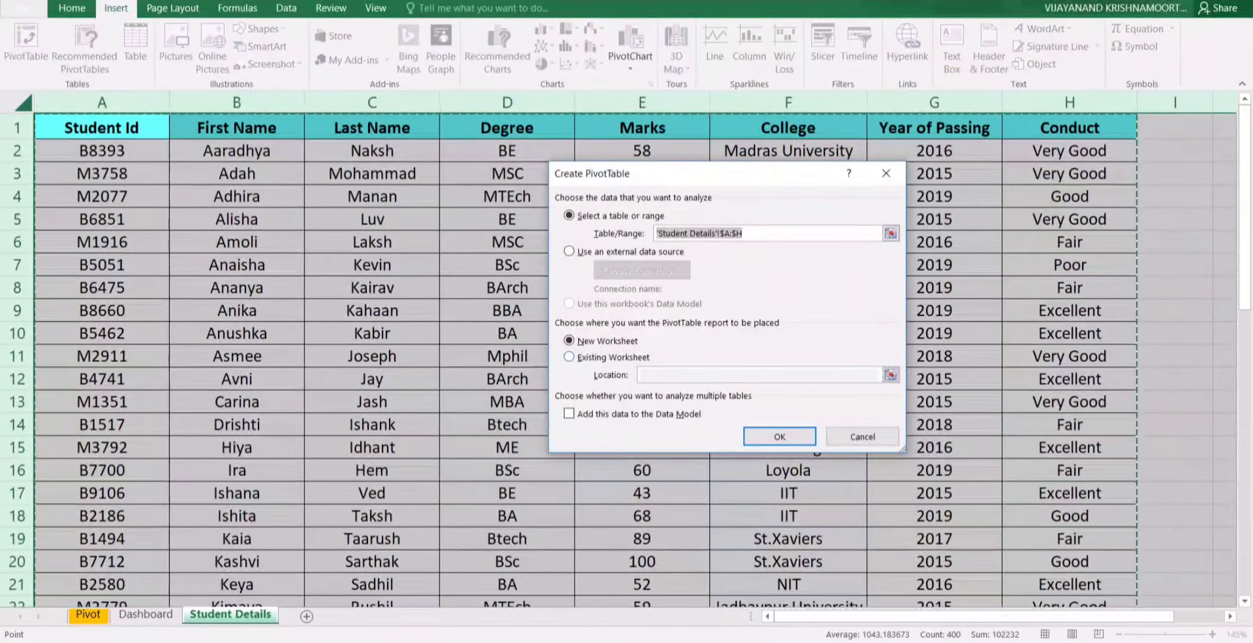
left_click(569, 357)
left_click(890, 375)
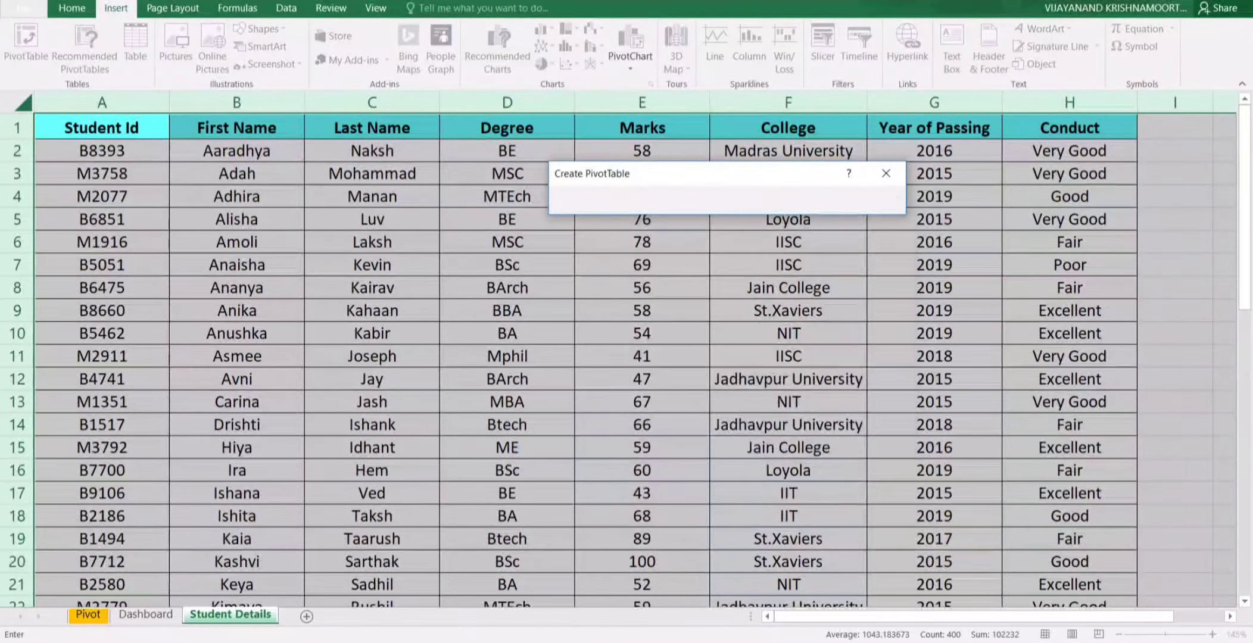
left_click(88, 615)
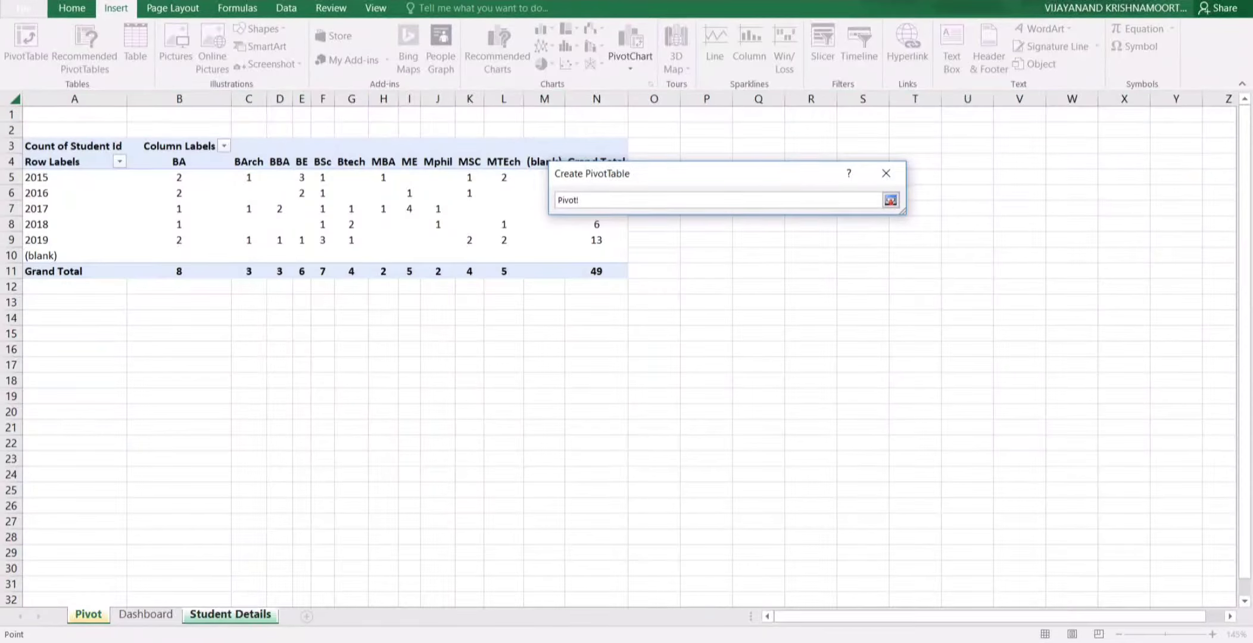
left_click(75, 318)
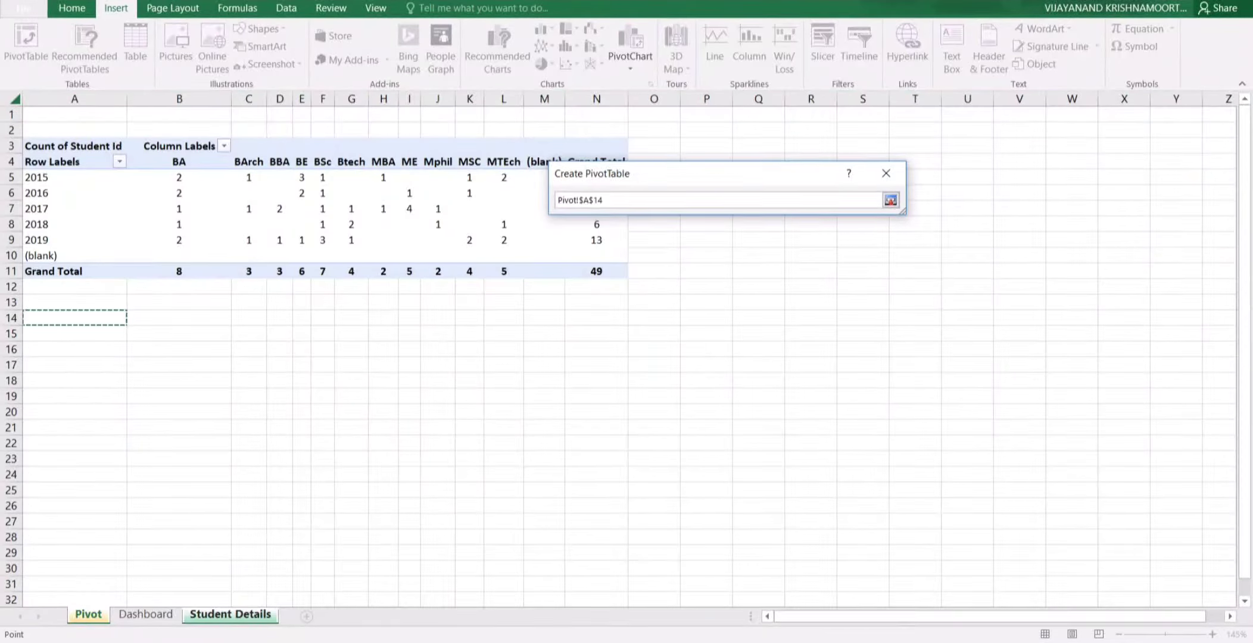
key("Return")
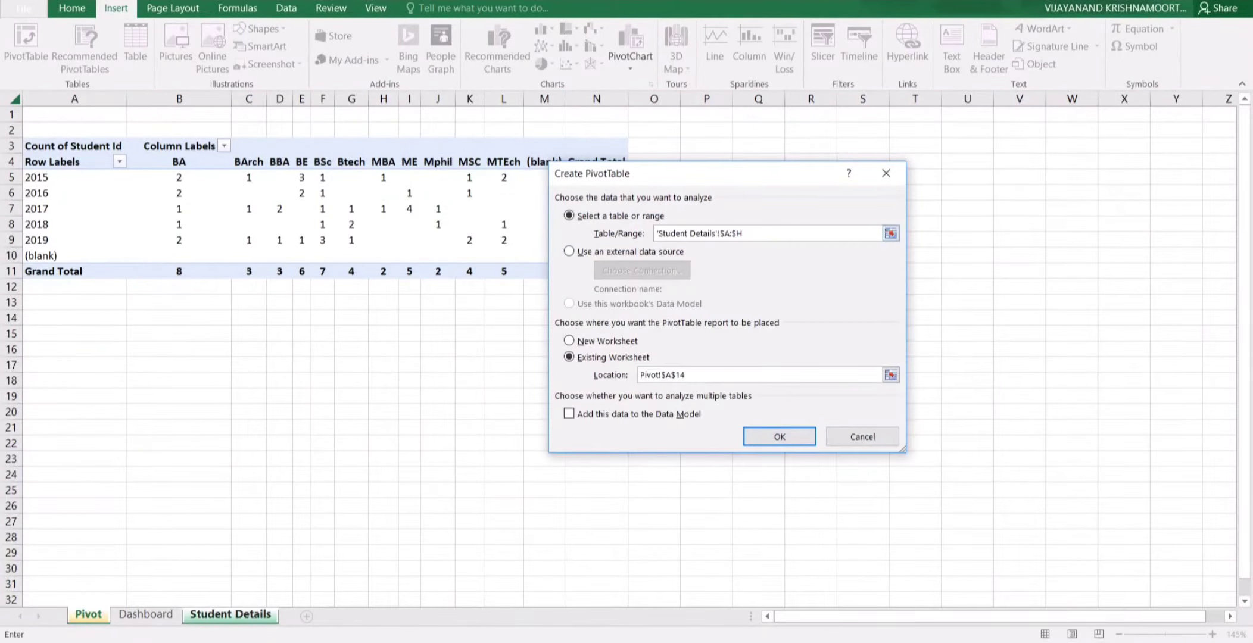
key("Return")
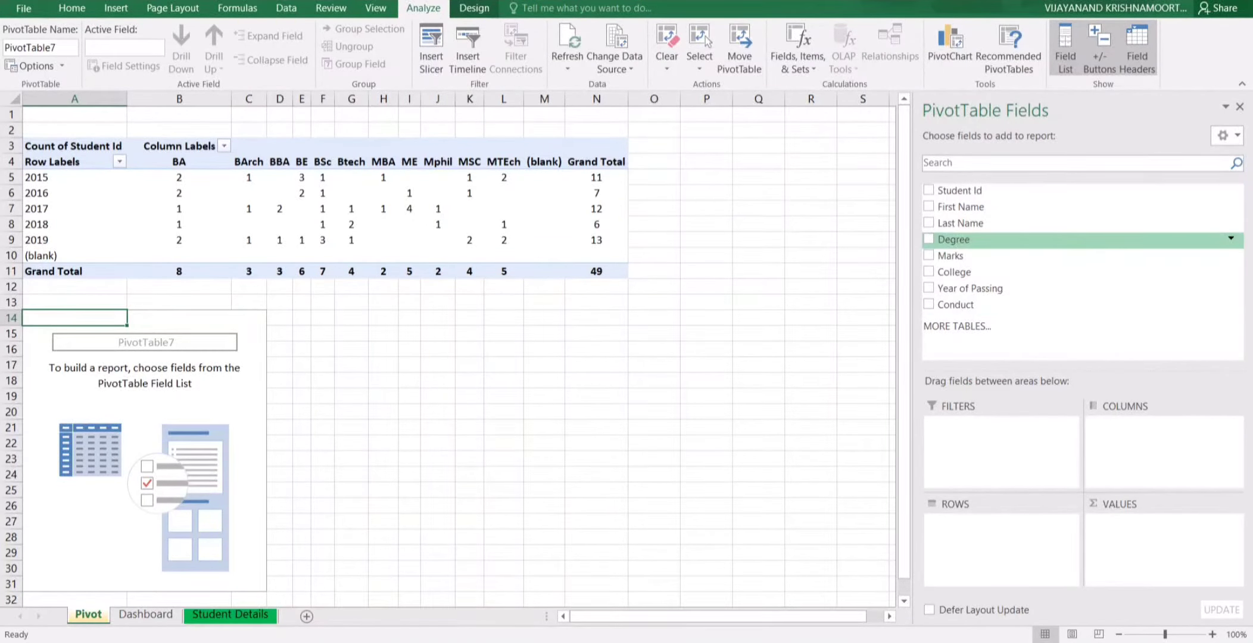
- Lay out the new PivotTable with Conduct as rows, Degree as columns and the count of Student Id as values
left_click_drag(956, 305, 993, 533)
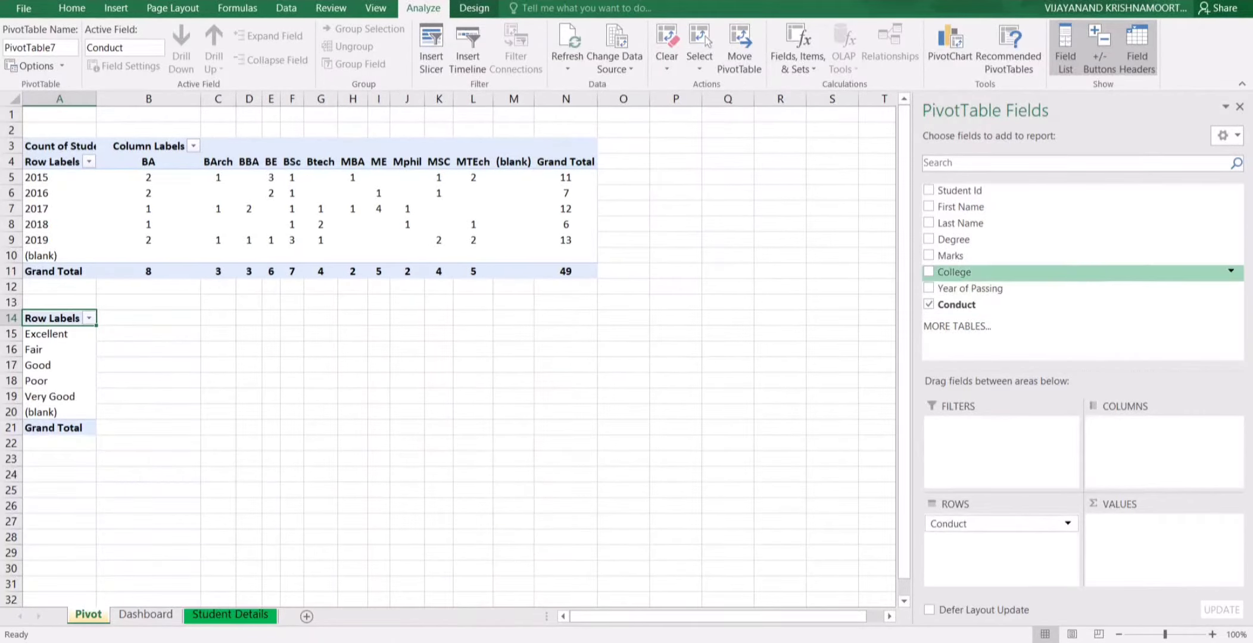
left_click_drag(953, 239, 1143, 424)
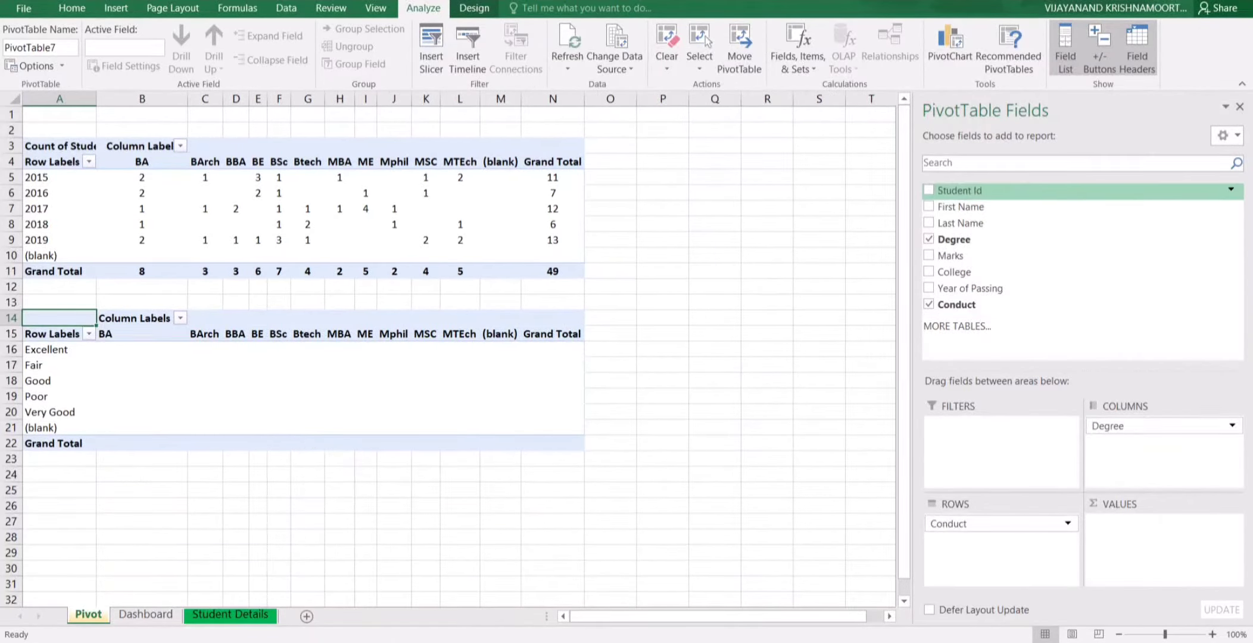
left_click(928, 190)
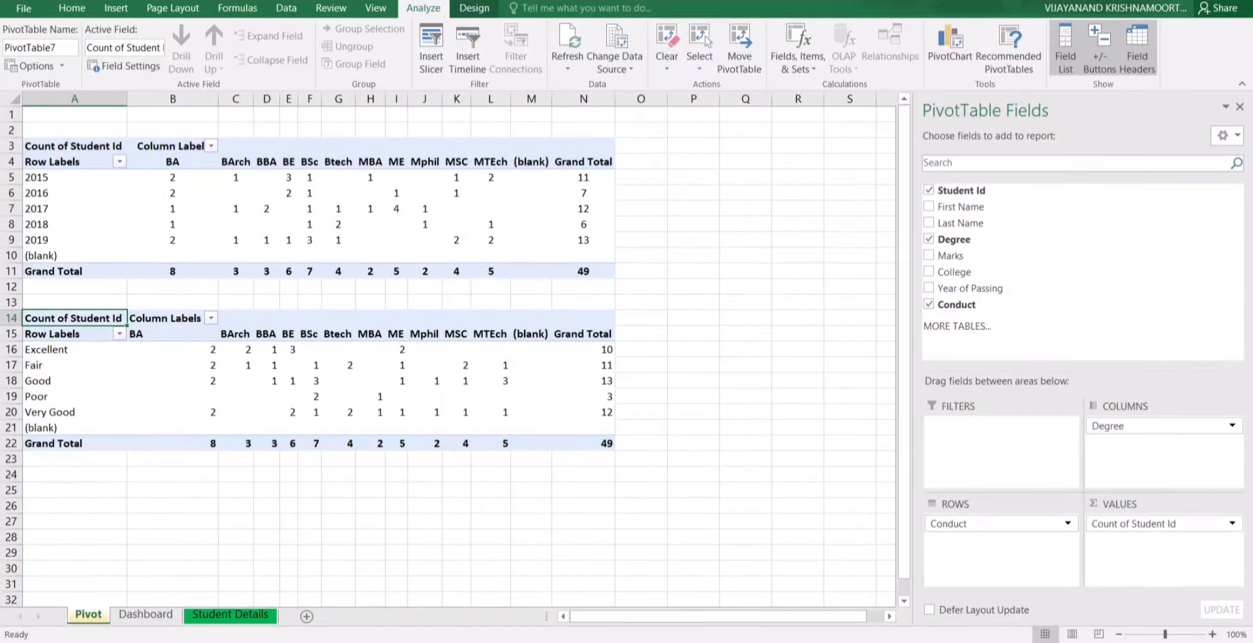
- Center the contents of columns B to N on the Pivot sheet
left_click_drag(172, 99, 586, 99)
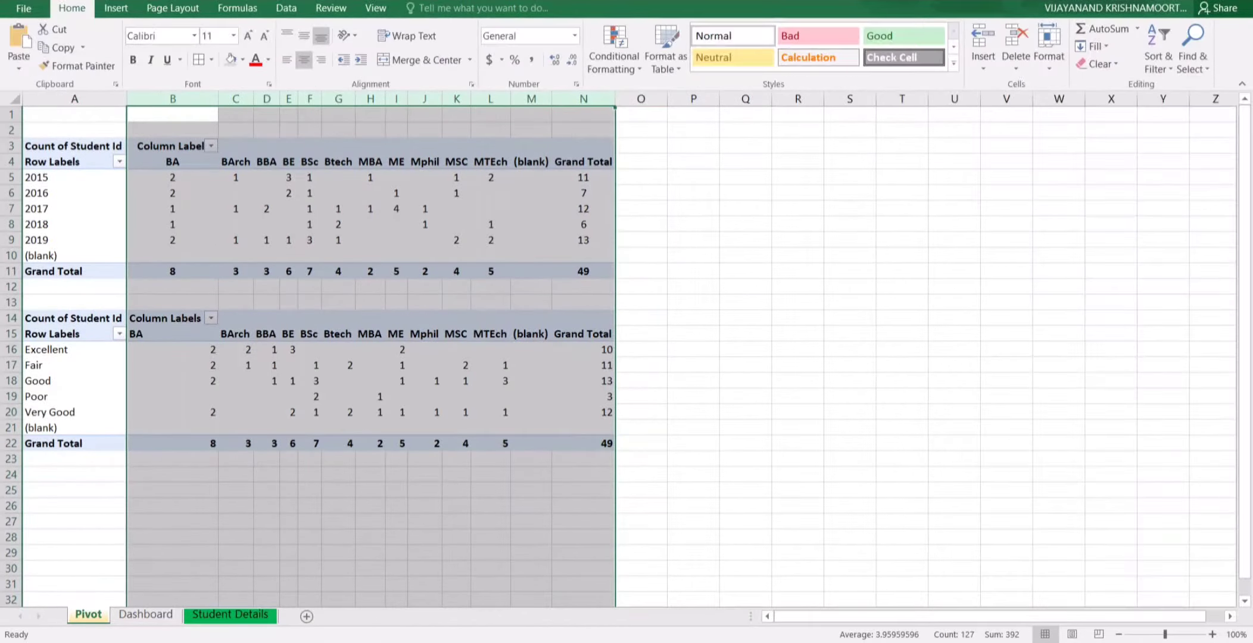
left_click(304, 60)
left_click(304, 60)
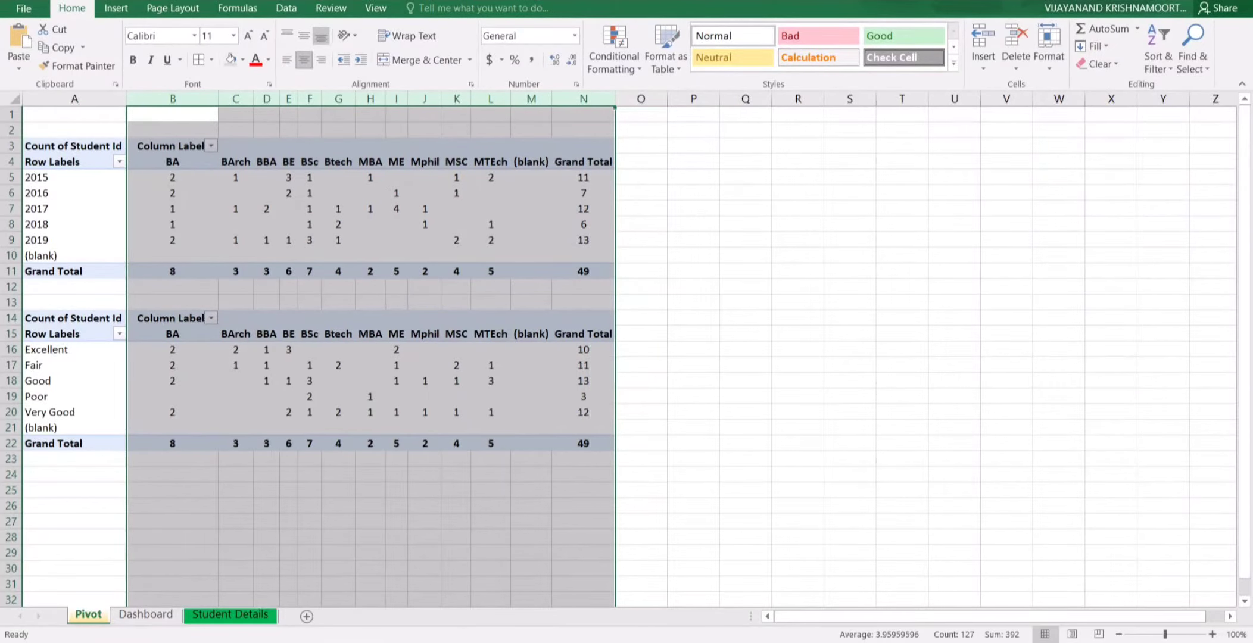
- Give columns B to N one uniform width, and widen column N so that the Grand Total heading fits
left_click_drag(217, 98, 180, 98)
left_click(796, 303)
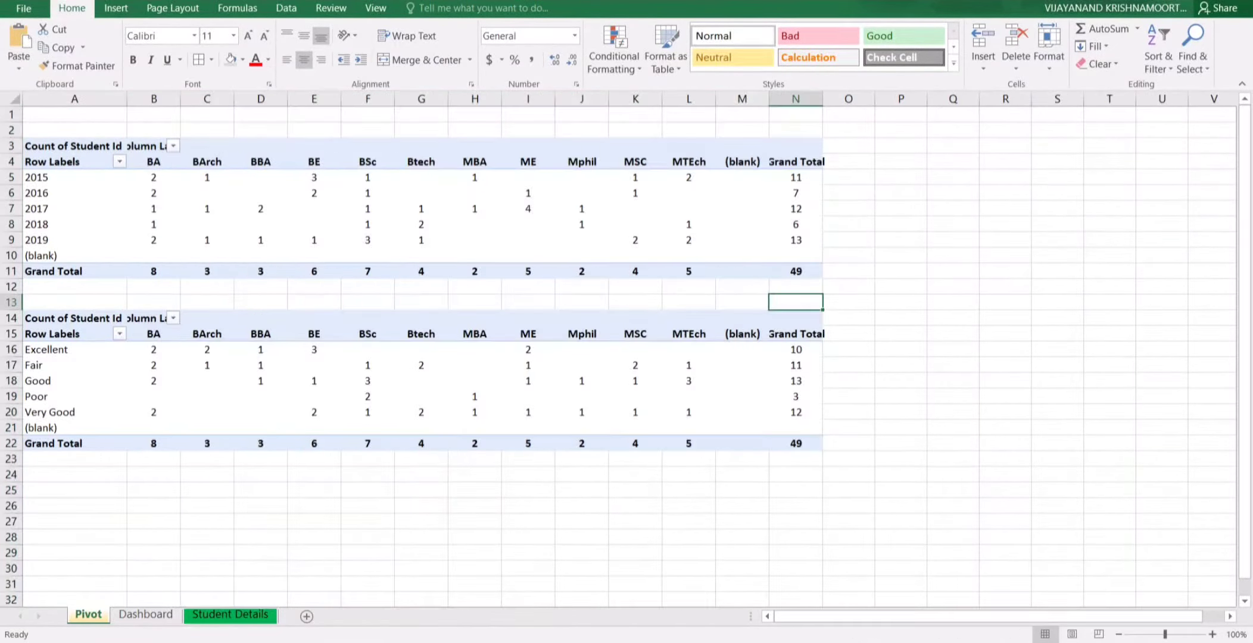
left_click_drag(822, 99, 842, 99)
left_click(972, 380)
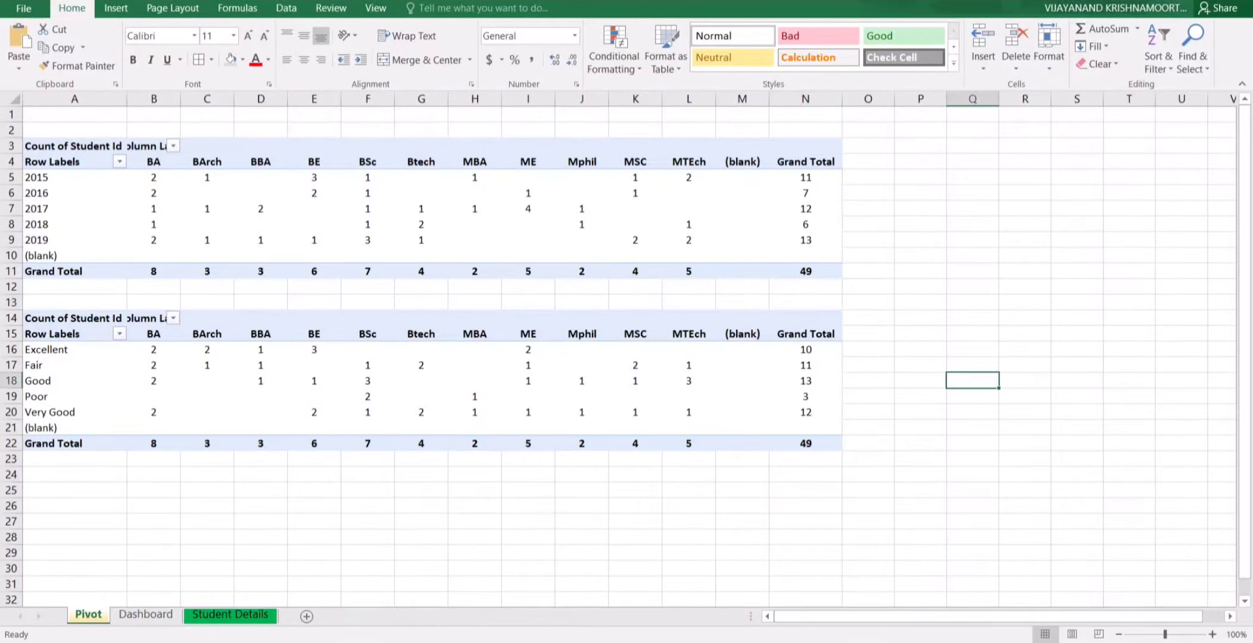
- Insert a Stacked Bar PivotChart from the Conduct by Degree PivotTable on the Pivot sheet
key("Home")
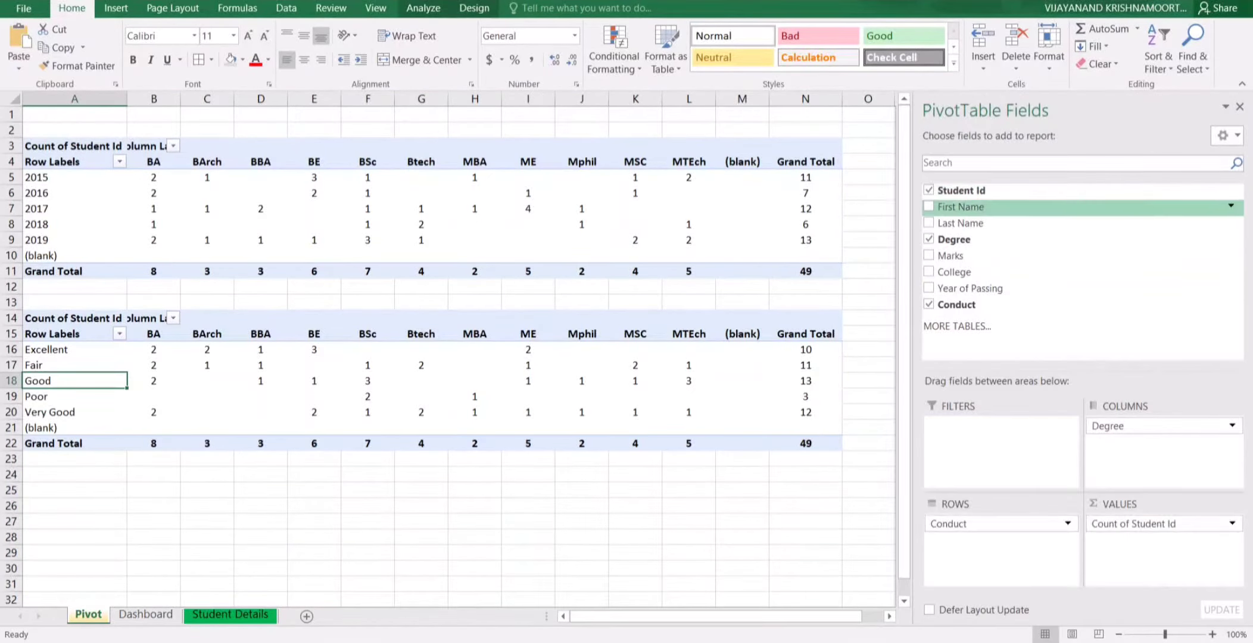
left_click(1239, 107)
left_click(421, 381)
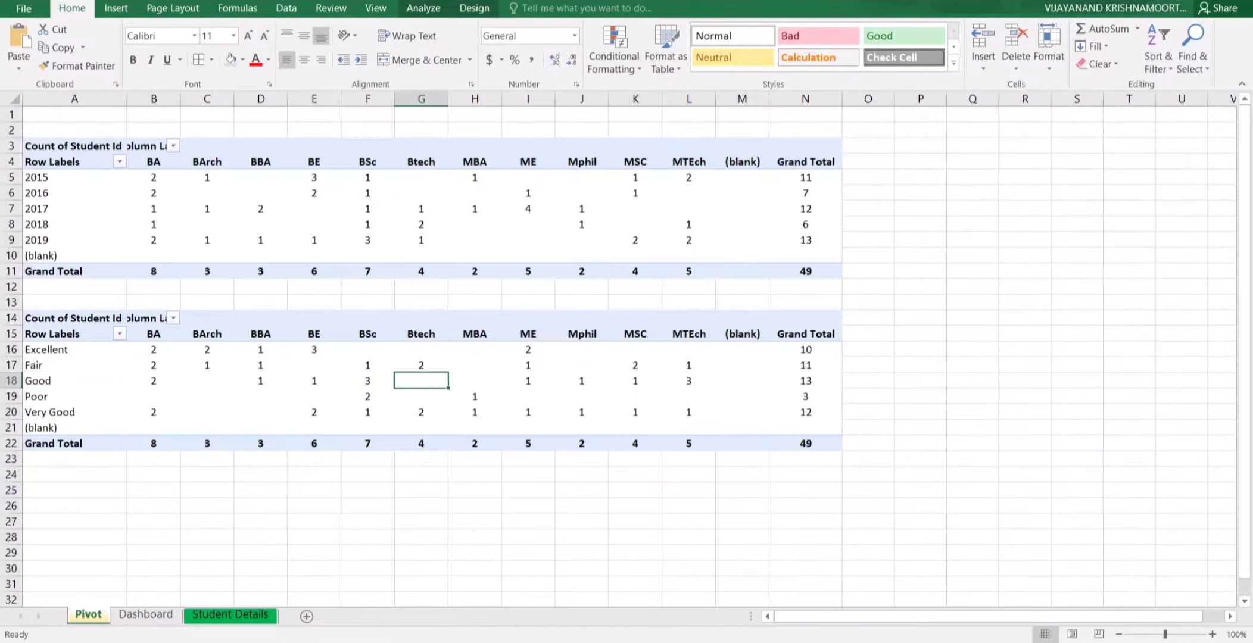
left_click(423, 7)
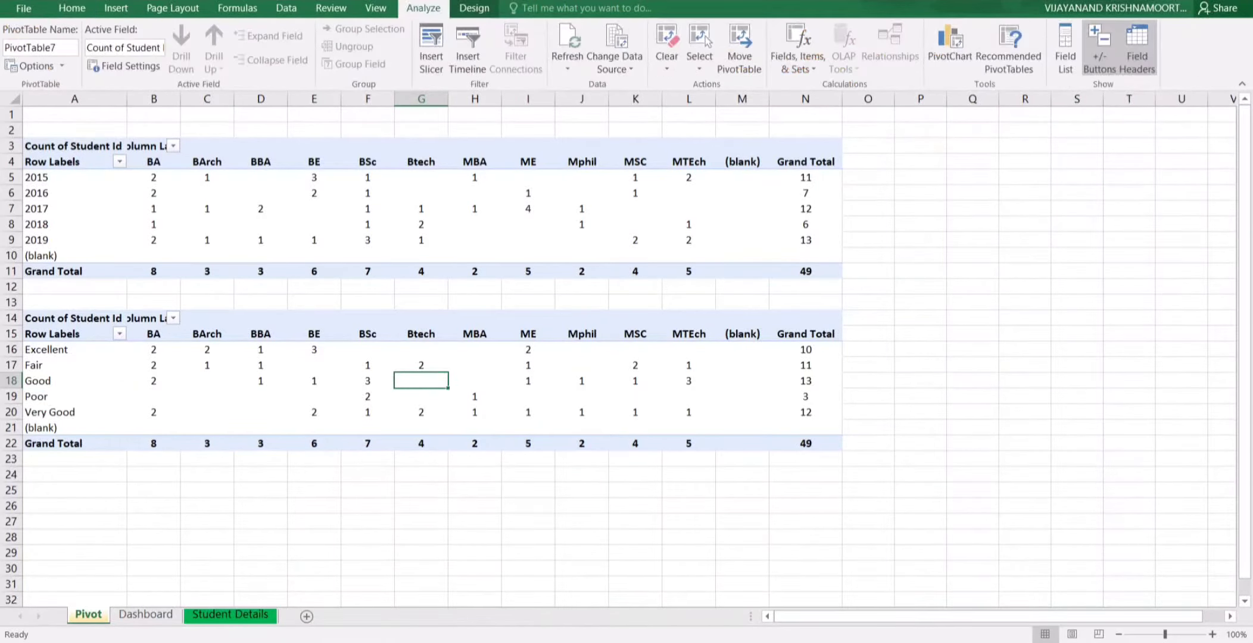
left_click(950, 48)
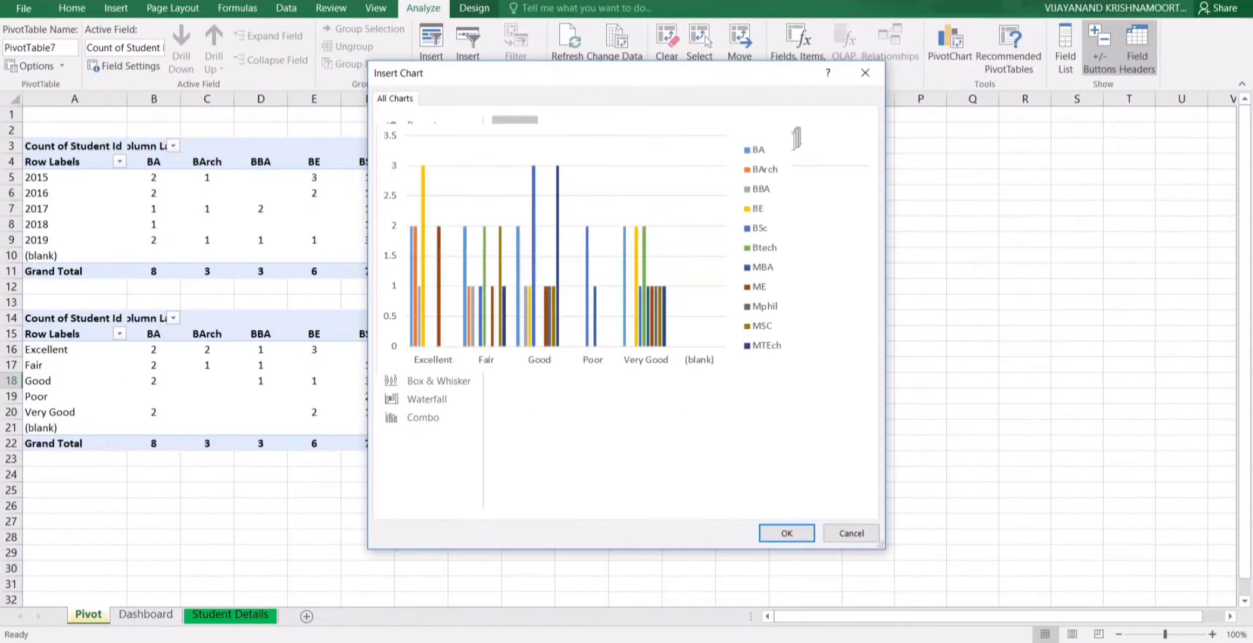
left_click(428, 217)
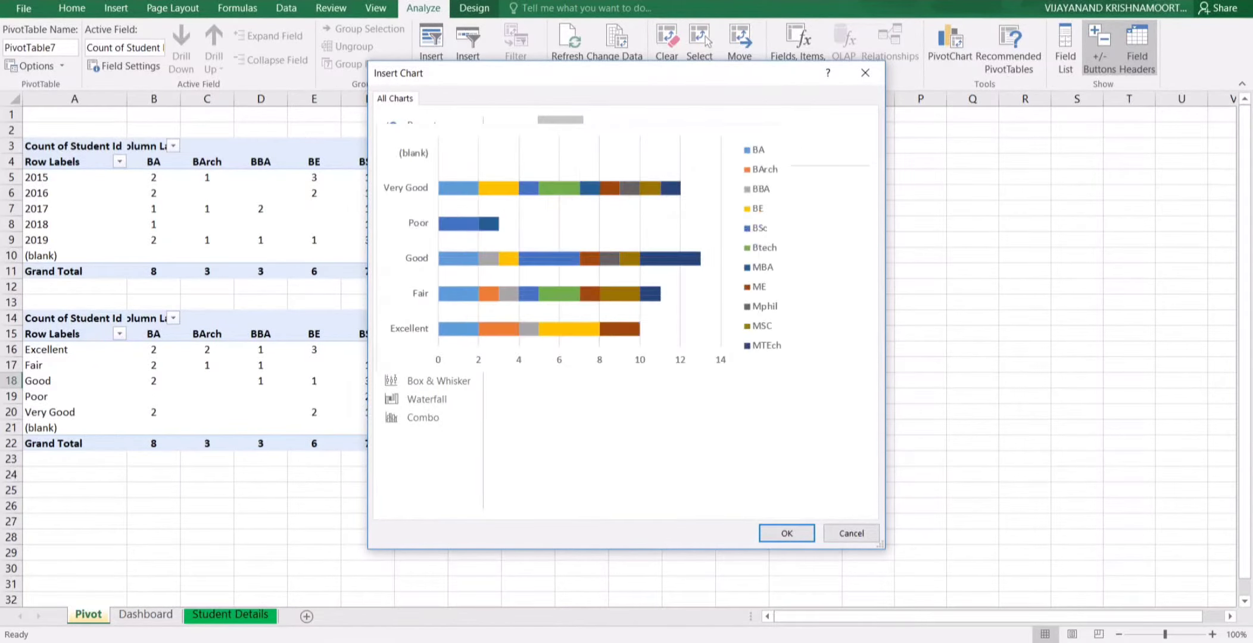
left_click(560, 139)
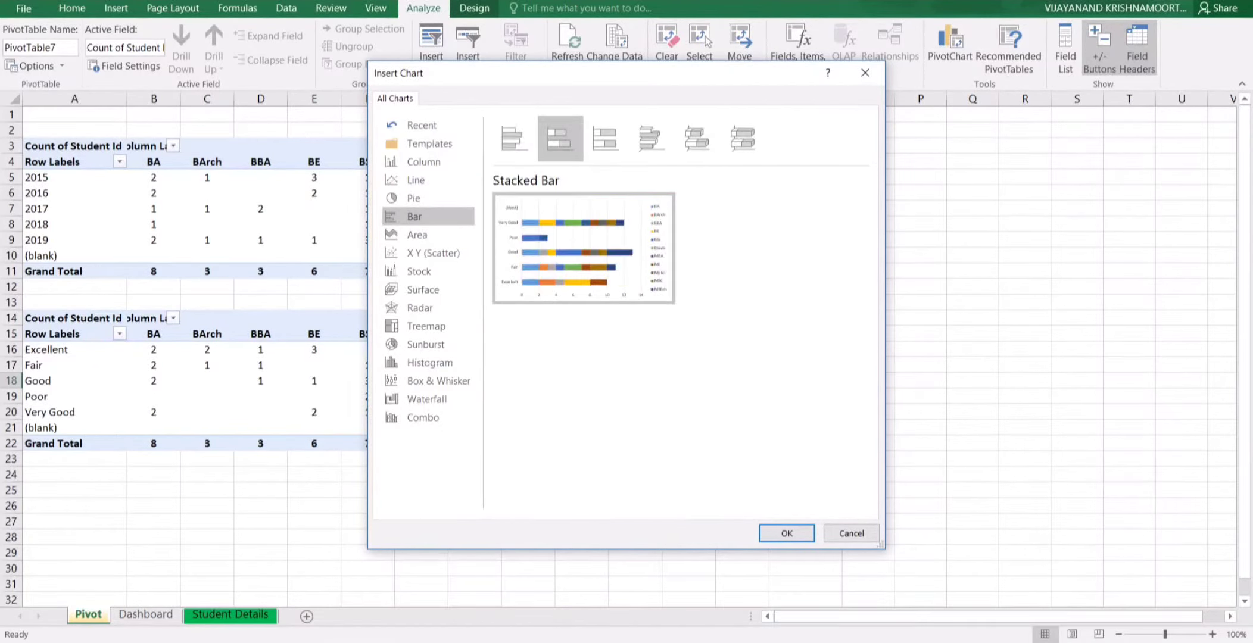
key("Return")
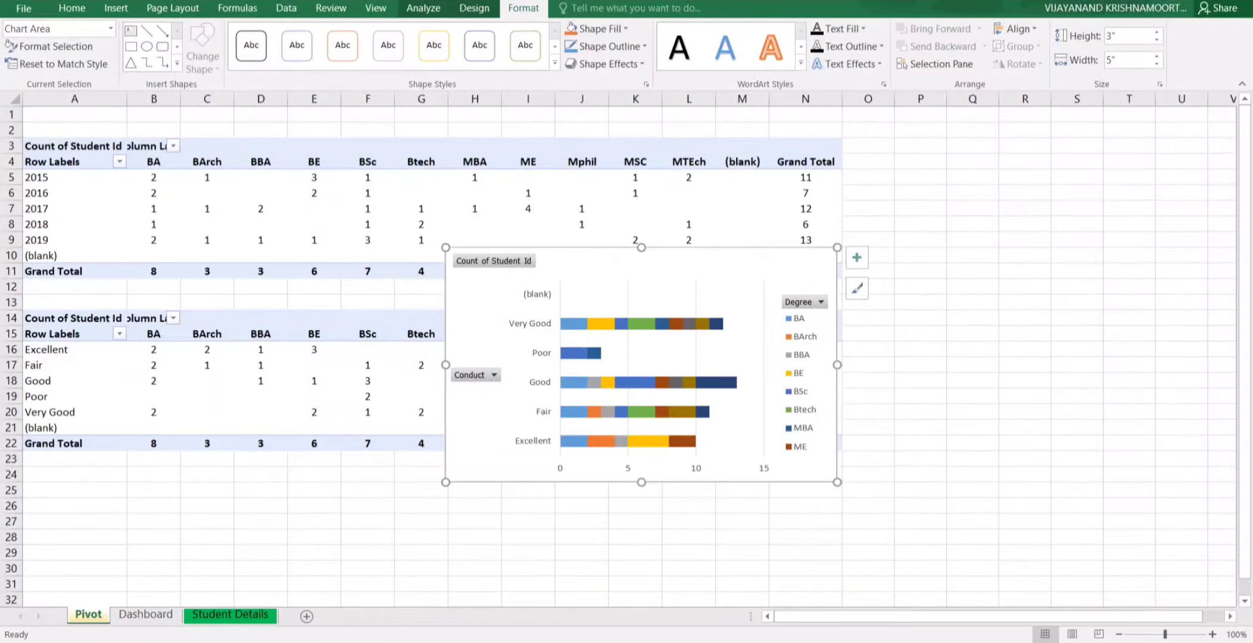
- Move the stacked bar chart to the Dashboard sheet, placing it beside the Year of Passing chart
key("ctrl+x")
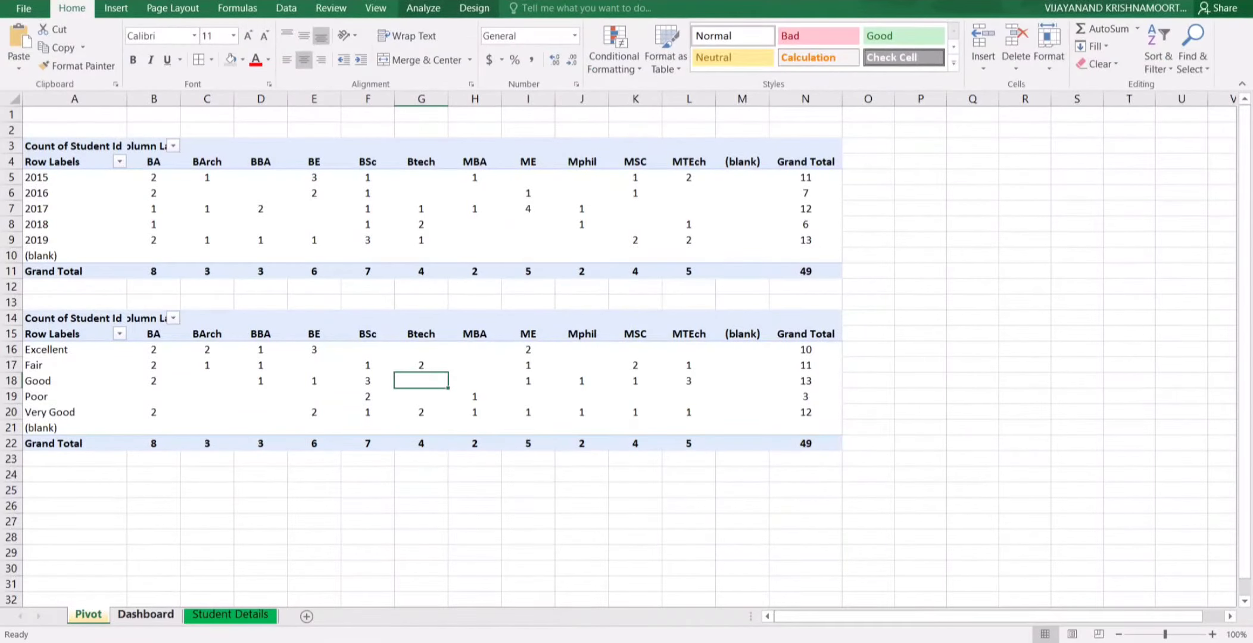
left_click(146, 614)
left_click(571, 145)
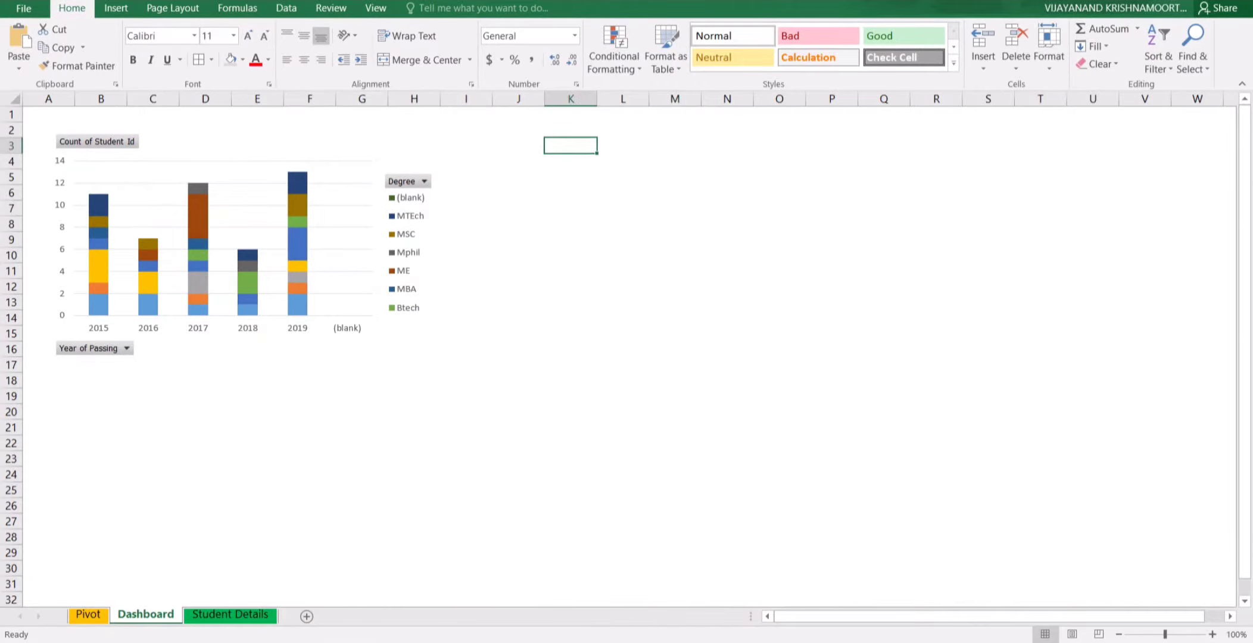
key("ctrl+v")
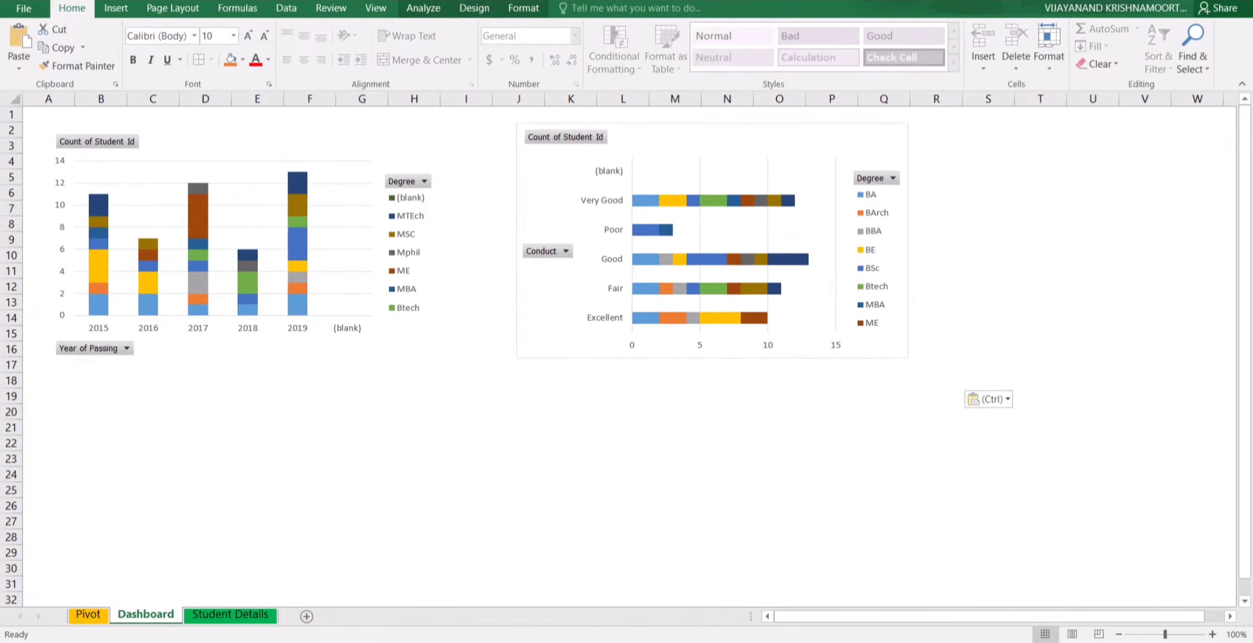
left_click_drag(744, 139, 743, 130)
left_click(1040, 239)
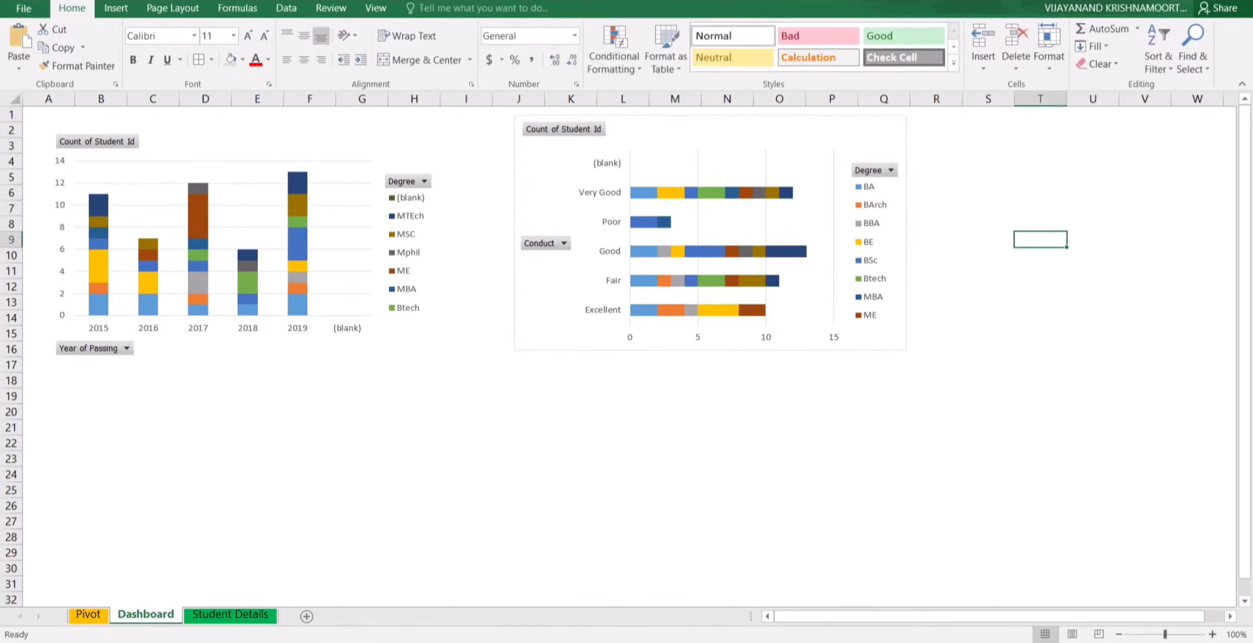
left_click(1040, 287)
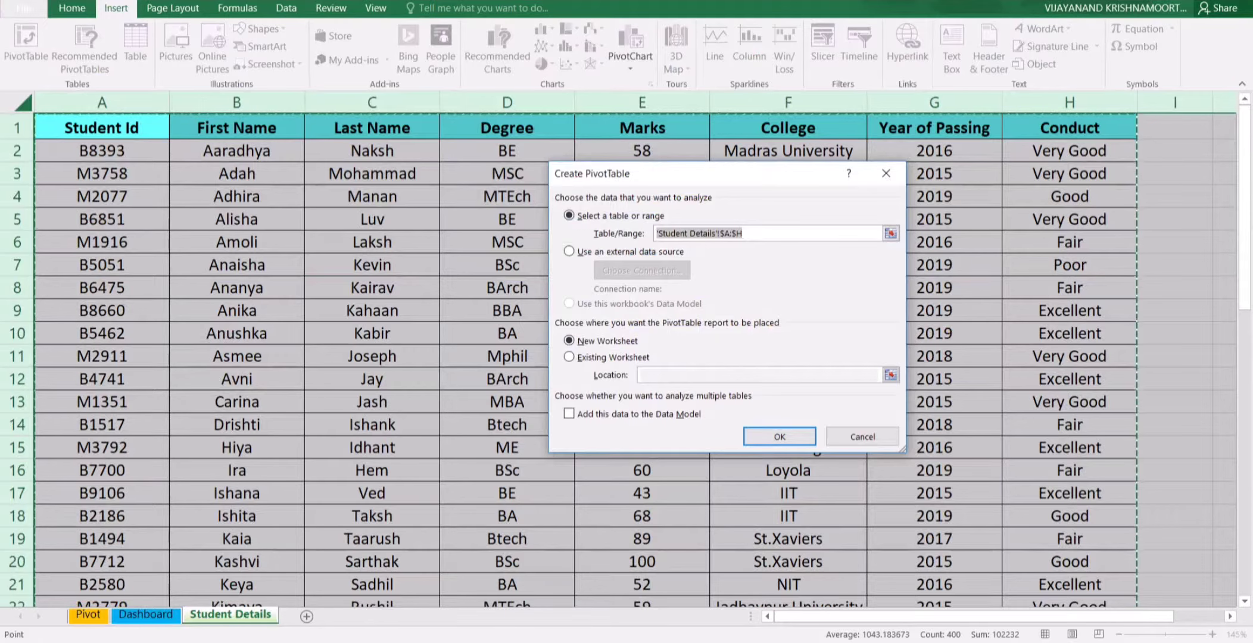
- Create another PivotTable from columns A:H of the Student Details sheet, placed at cell A25 of the existing Pivot sheet
key("alt+e")
left_click(890, 374)
left_click(88, 614)
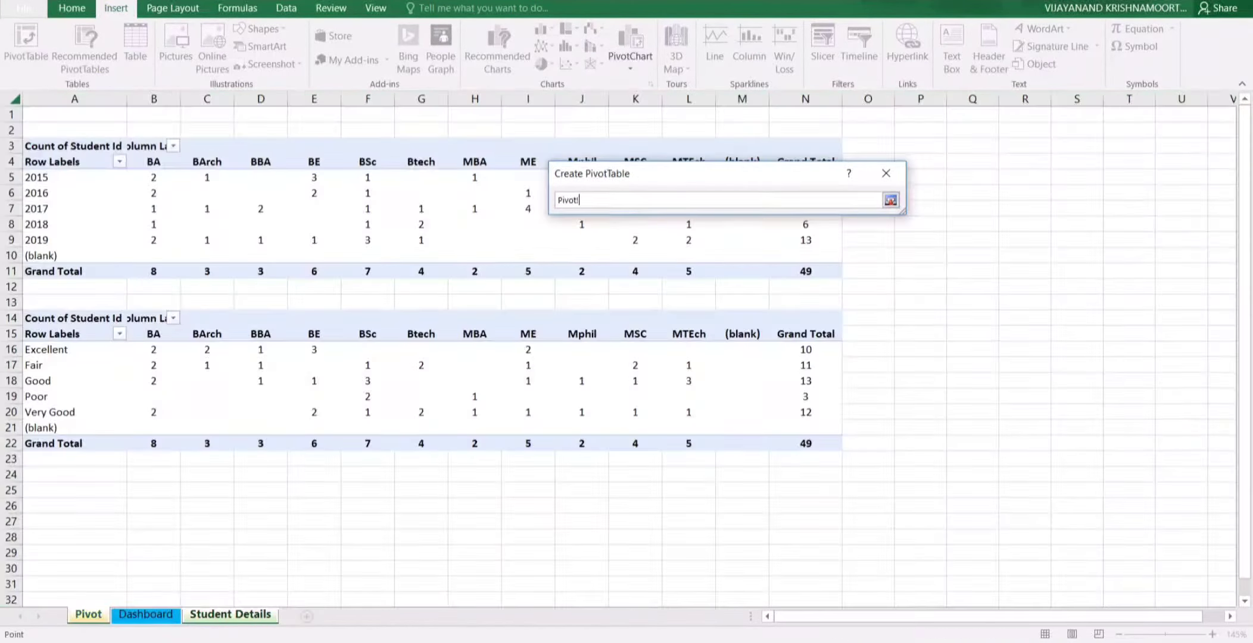
left_click(74, 489)
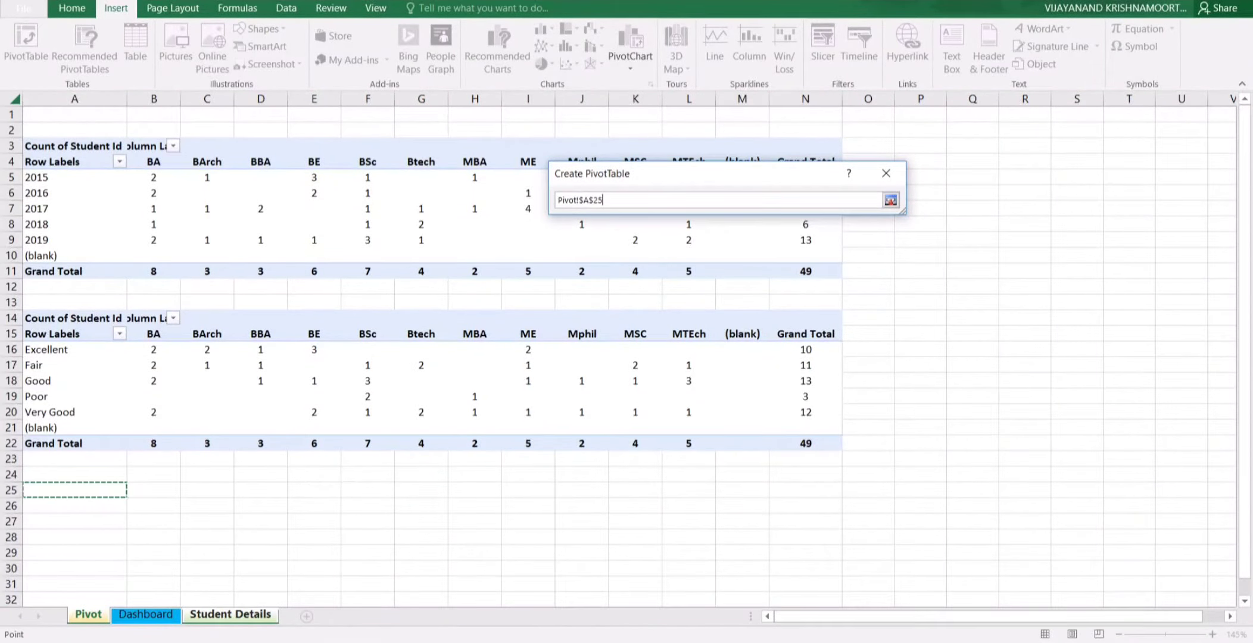
left_click(890, 200)
left_click(779, 436)
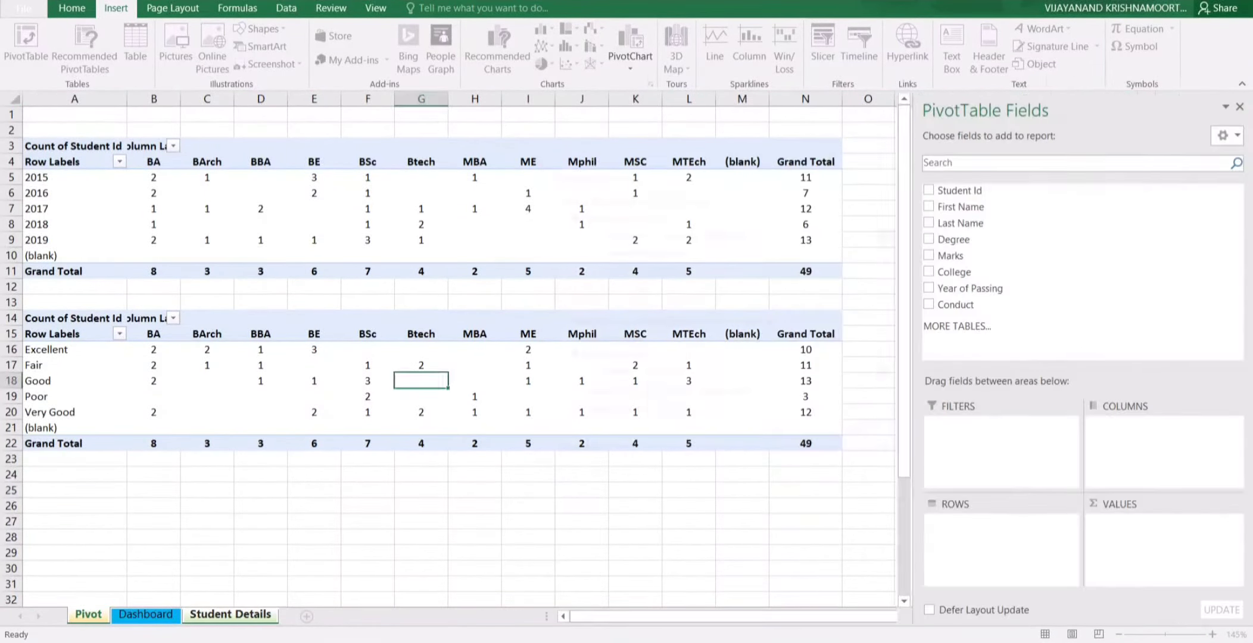
- Lay out the new PivotTable with College as rows and the count of Student Id as values
left_click_drag(954, 272, 991, 536)
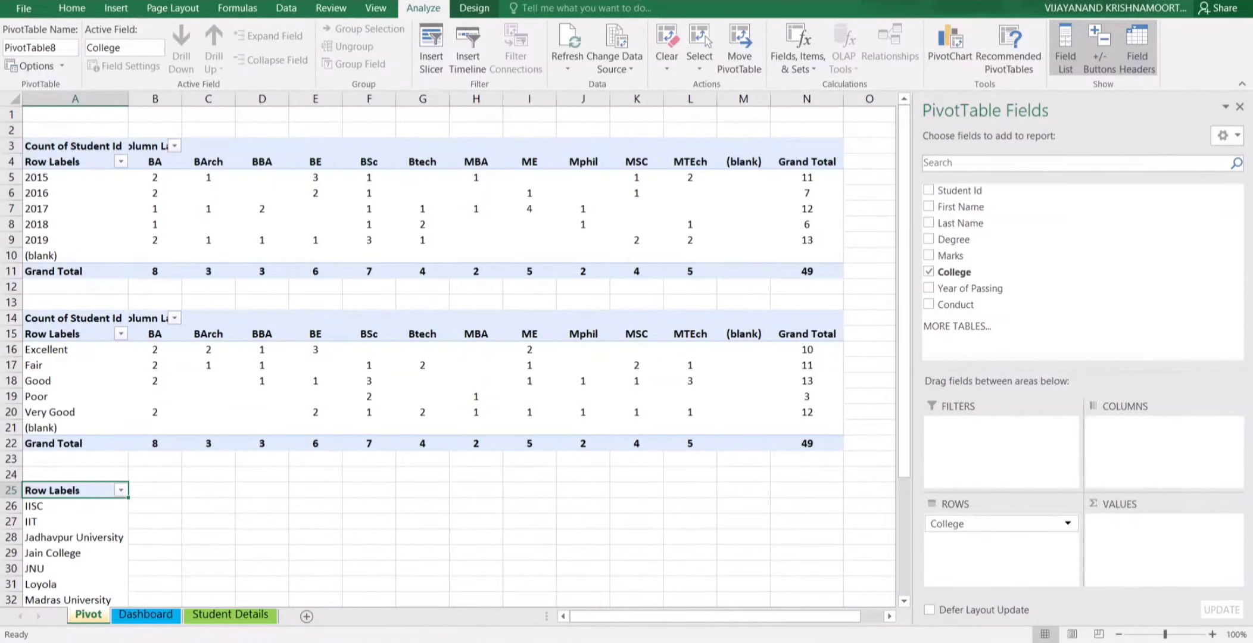
left_click_drag(959, 190, 1143, 539)
scroll(447, 357, "down", 3)
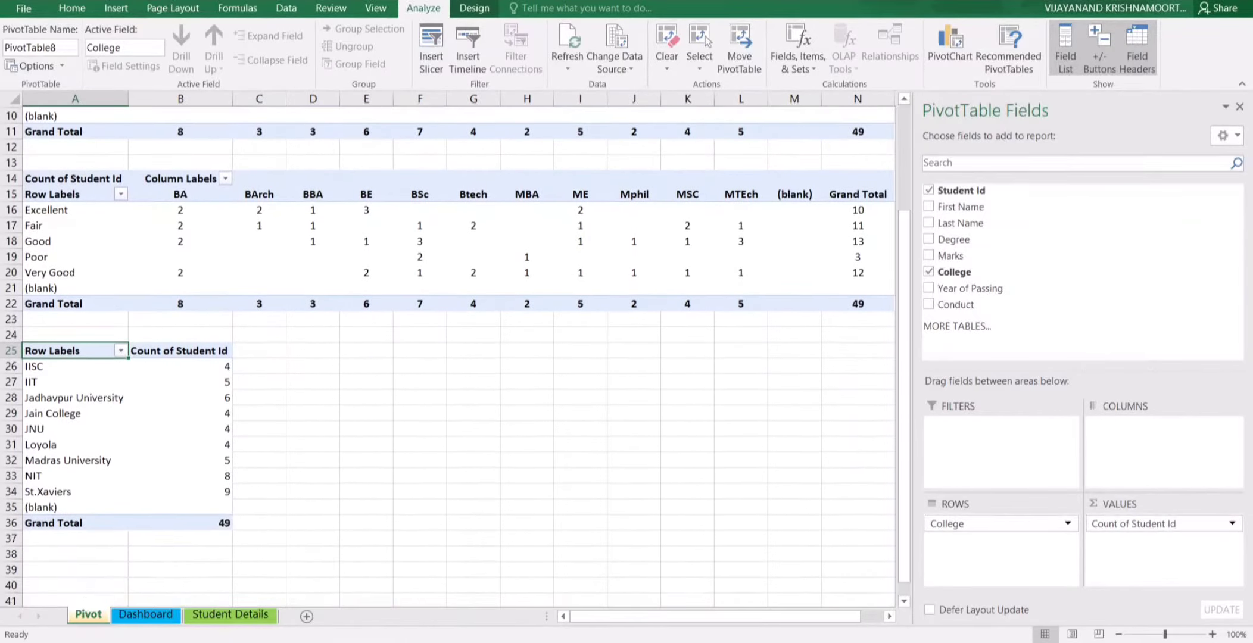
- Filter the (blank) item out of the College row labels and close the PivotTable field list
left_click(121, 349)
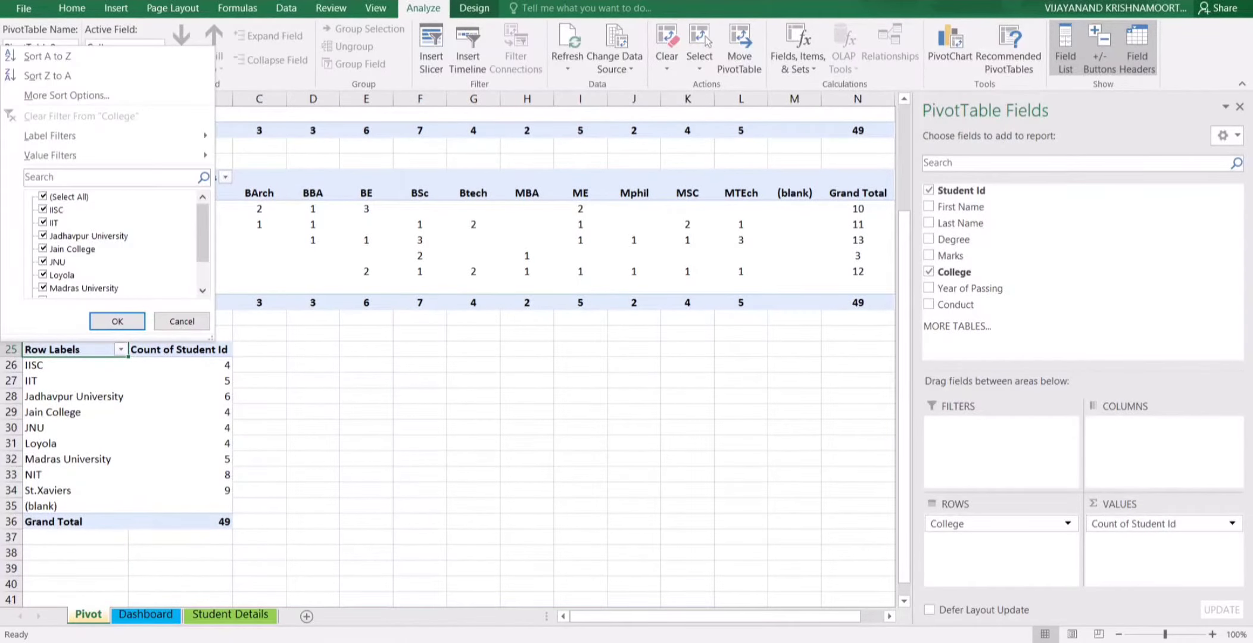
left_click_drag(203, 233, 202, 260)
left_click(43, 287)
key("Return")
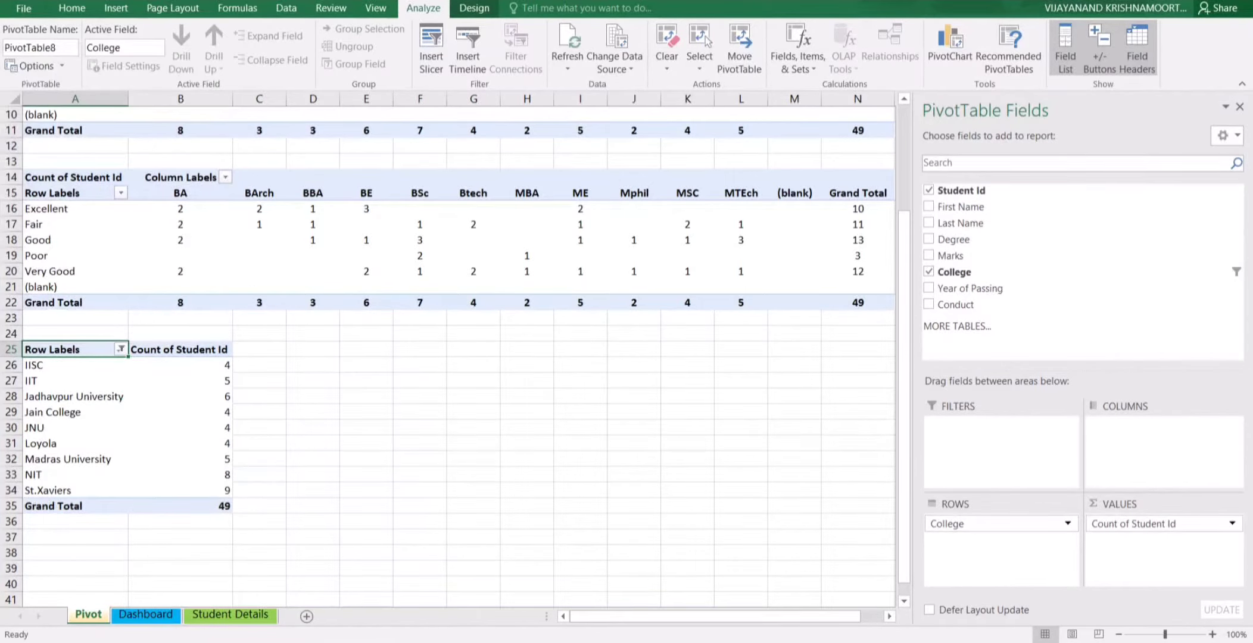
left_click(1240, 106)
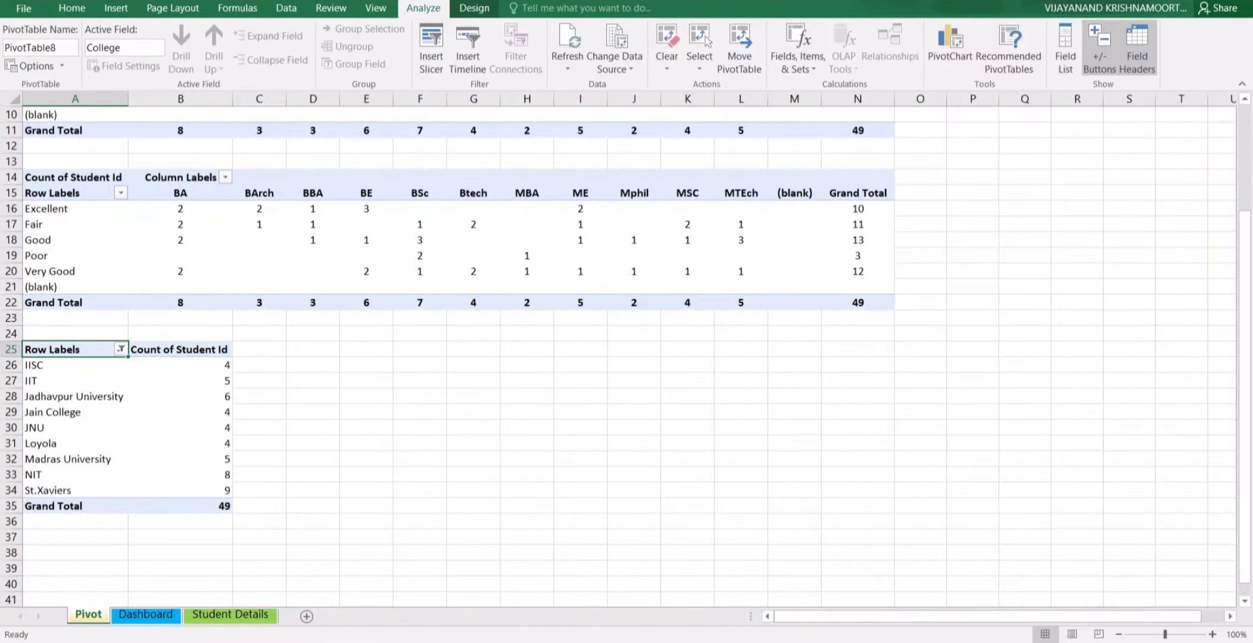
- Apply the Medium PivotTable style with black header and total rows and green shading to the College PivotTable
left_click(180, 428)
left_click(473, 8)
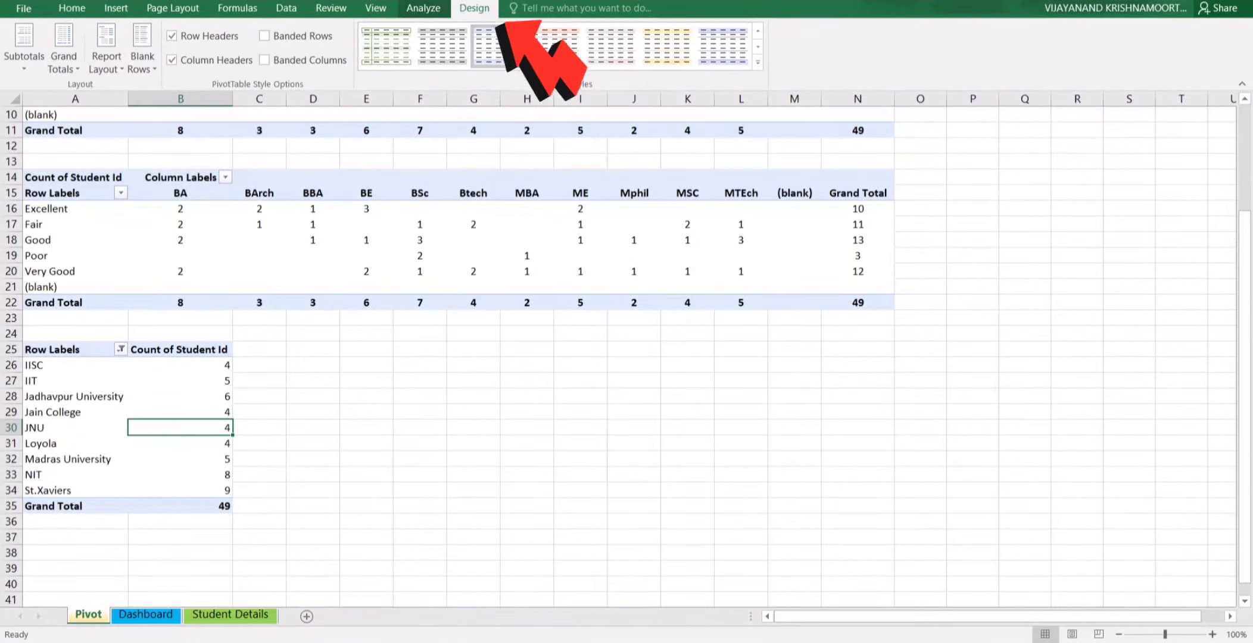
left_click(757, 67)
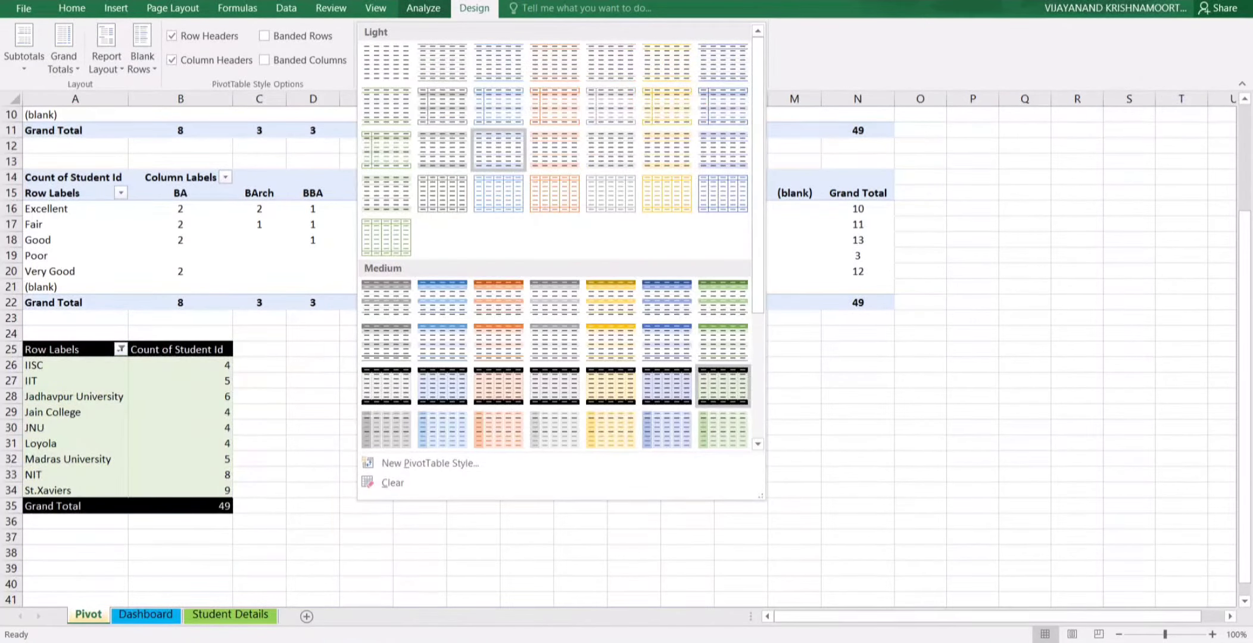
left_click(722, 385)
- Apply the Medium PivotTable style with black header and total rows and yellow shading to the Conduct PivotTable
left_click(181, 271)
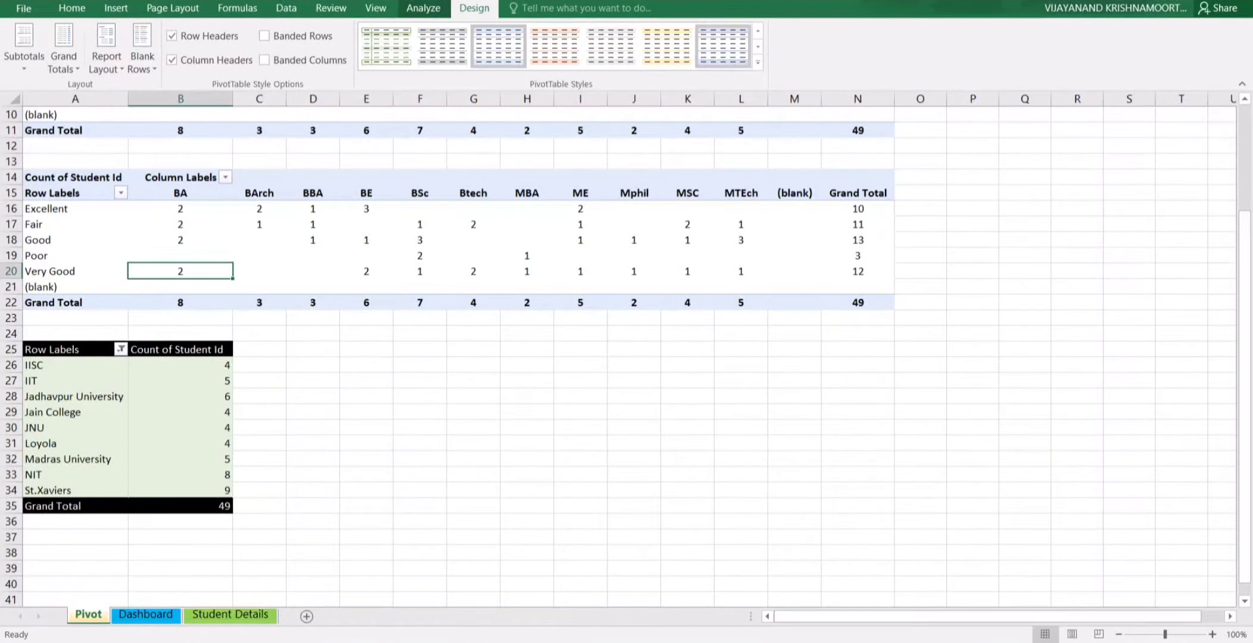
left_click(758, 64)
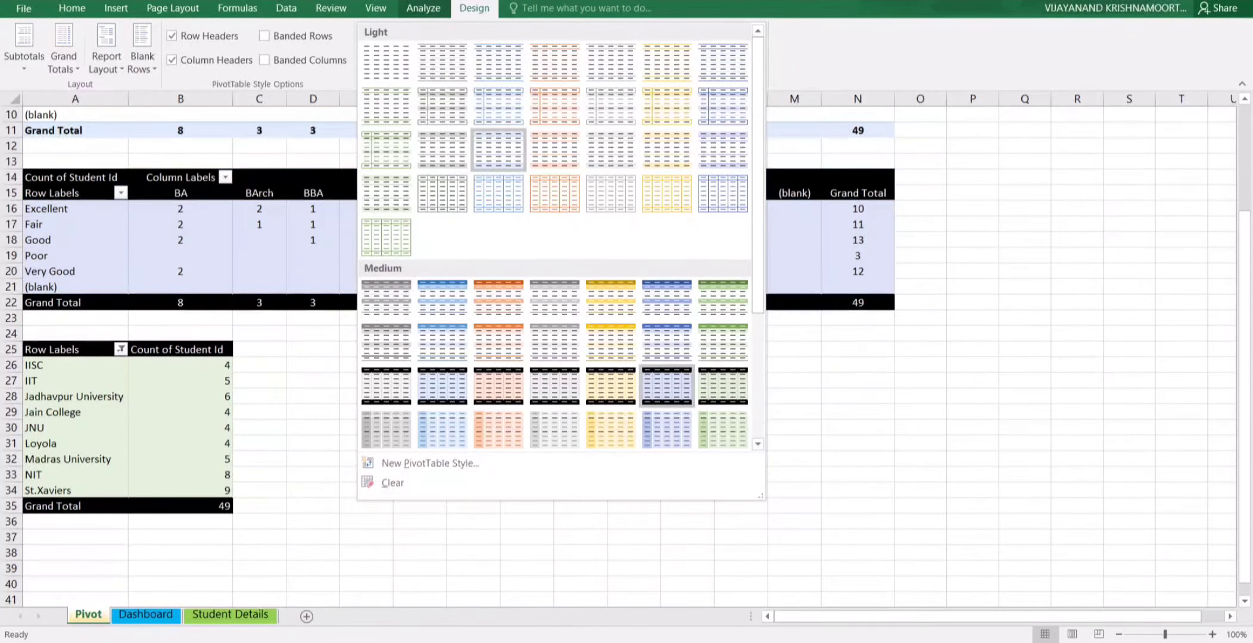
left_click(610, 386)
- Apply the Medium PivotTable style with black header and total rows and blue shading to the Year of Passing PivotTable
scroll(446, 357, "up", 3)
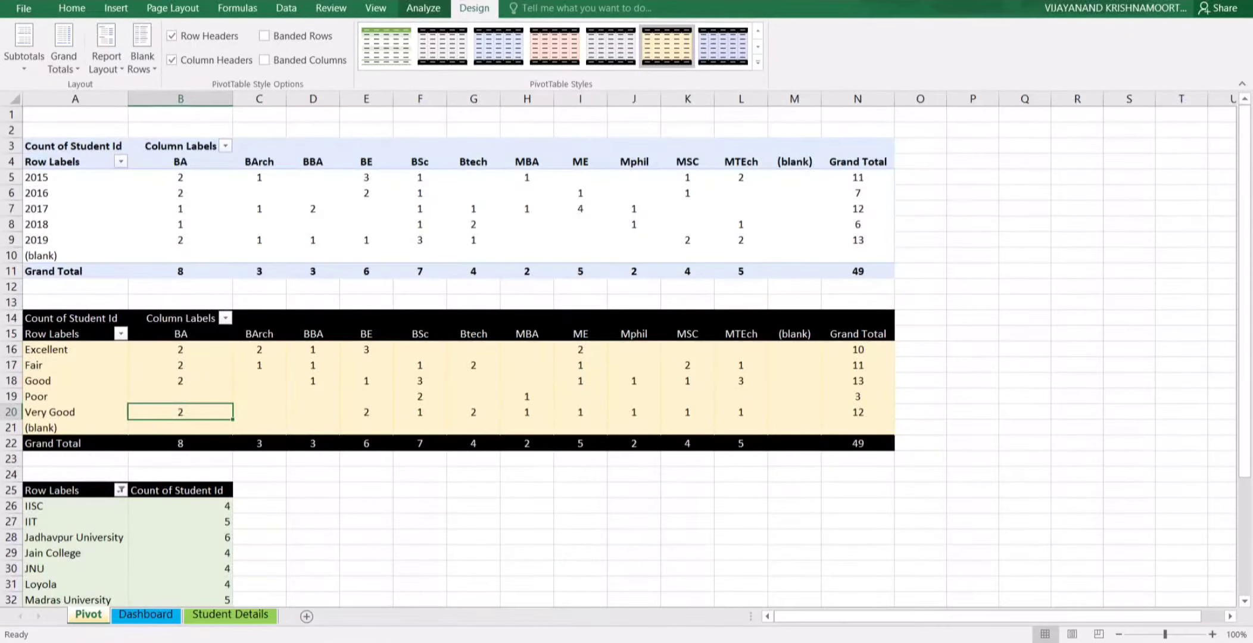
left_click(366, 208)
left_click(757, 63)
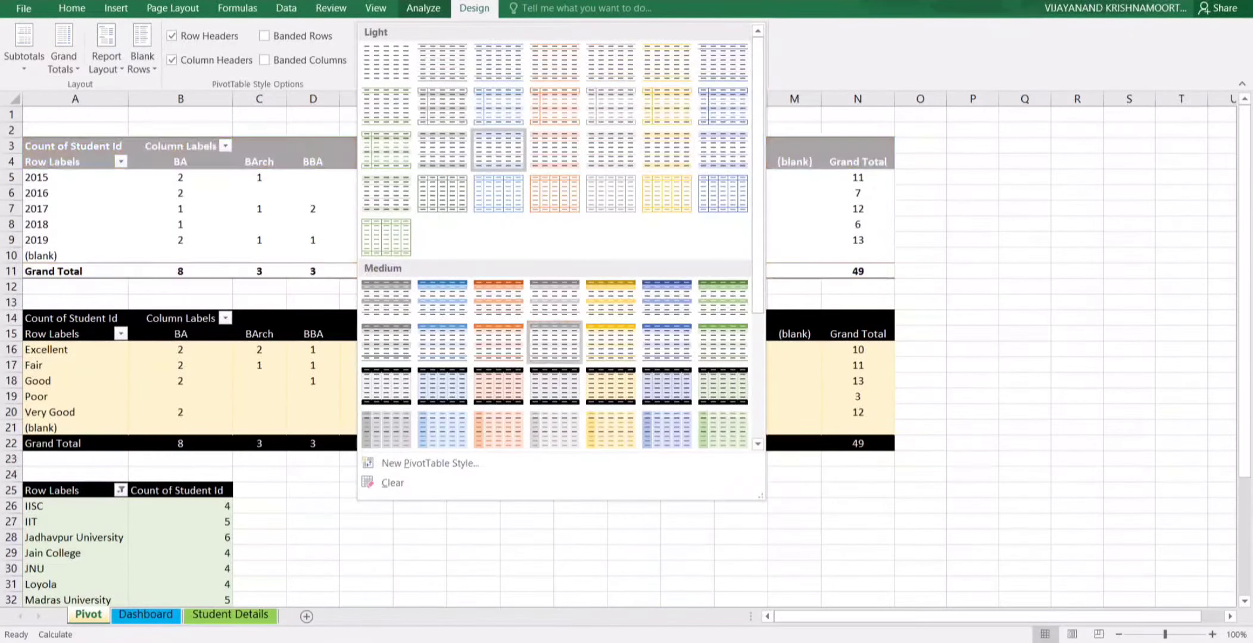
left_click(443, 386)
left_click(920, 302)
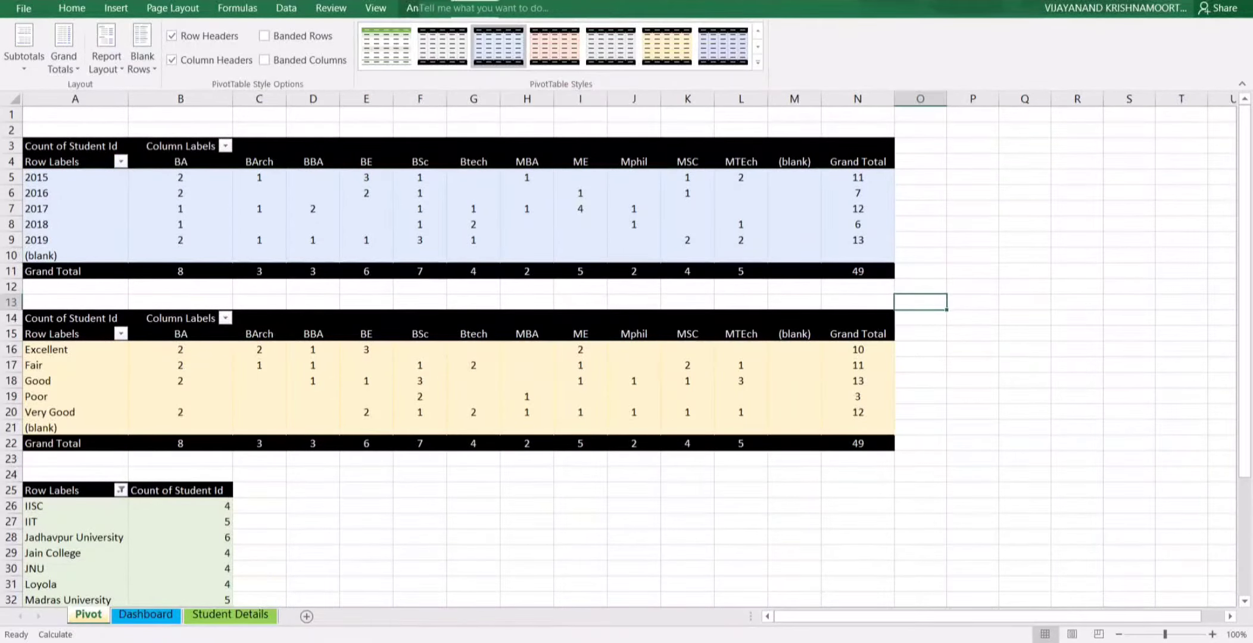
scroll(446, 357, "down", 2)
left_click_drag(76, 411, 76, 538)
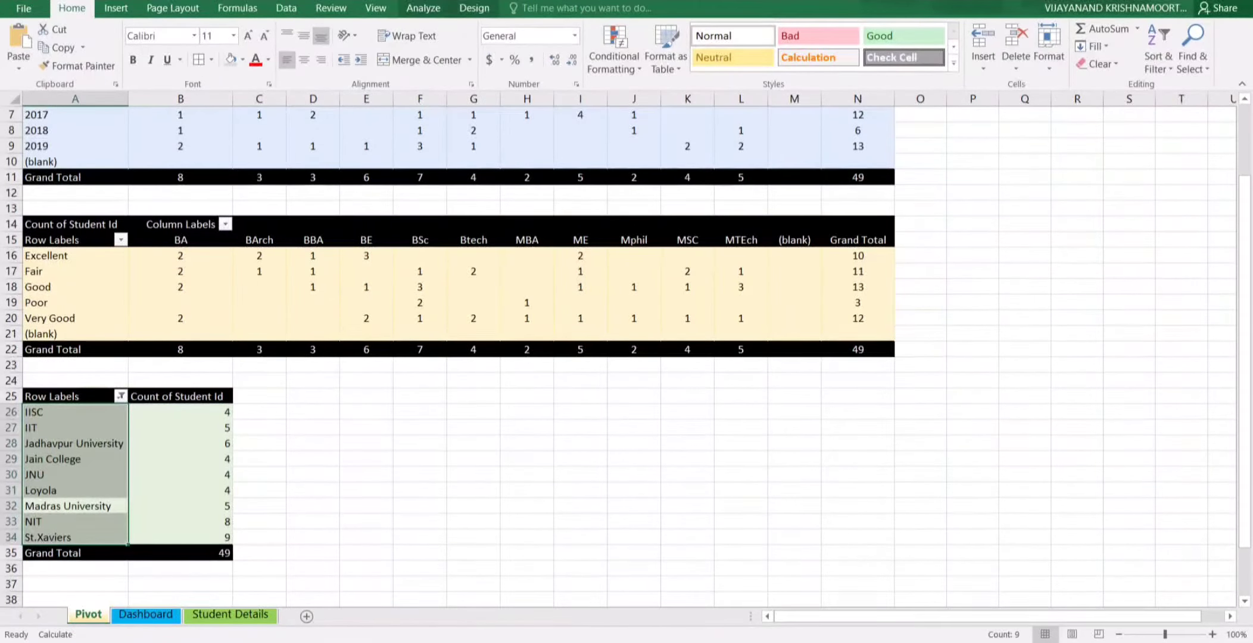
scroll(446, 357, "up", 2)
scroll(447, 357, "down", 1)
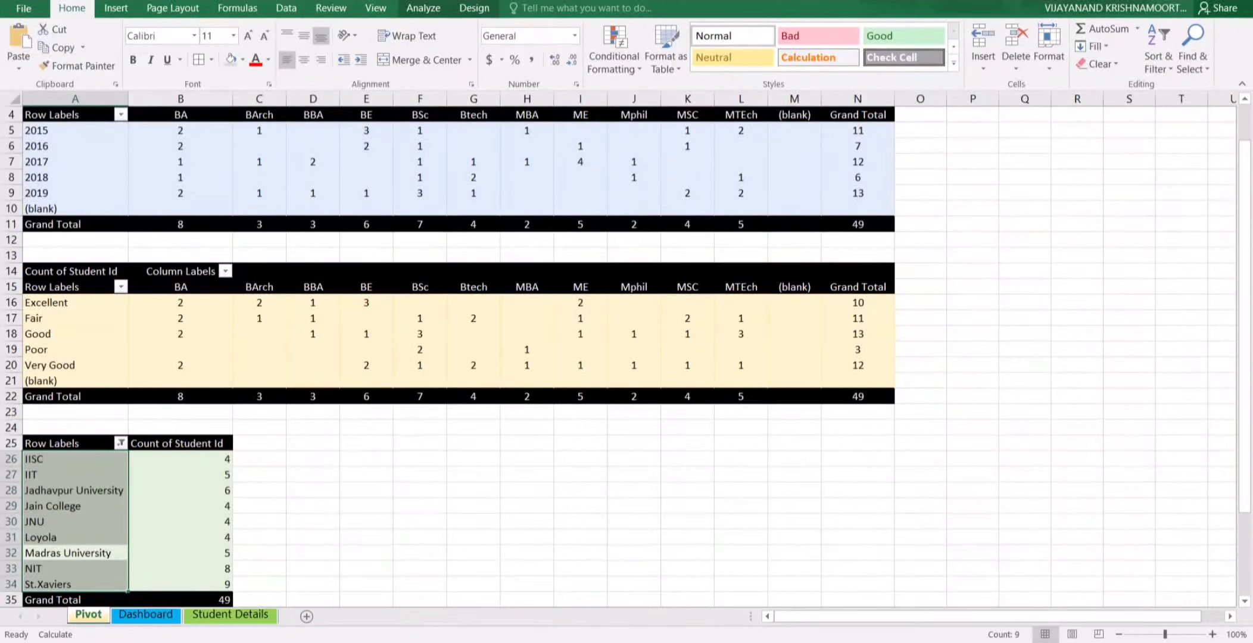
- Insert a 3-D Pie PivotChart from the College PivotTable on the Pivot sheet
left_click(181, 506)
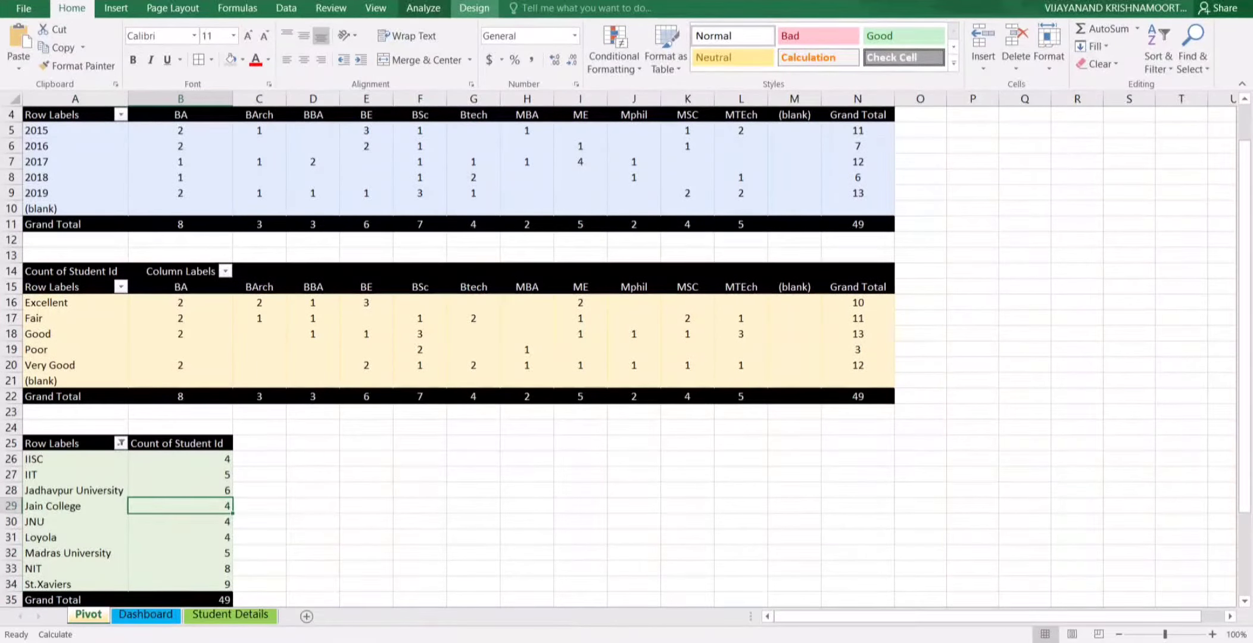
left_click(473, 8)
left_click(424, 8)
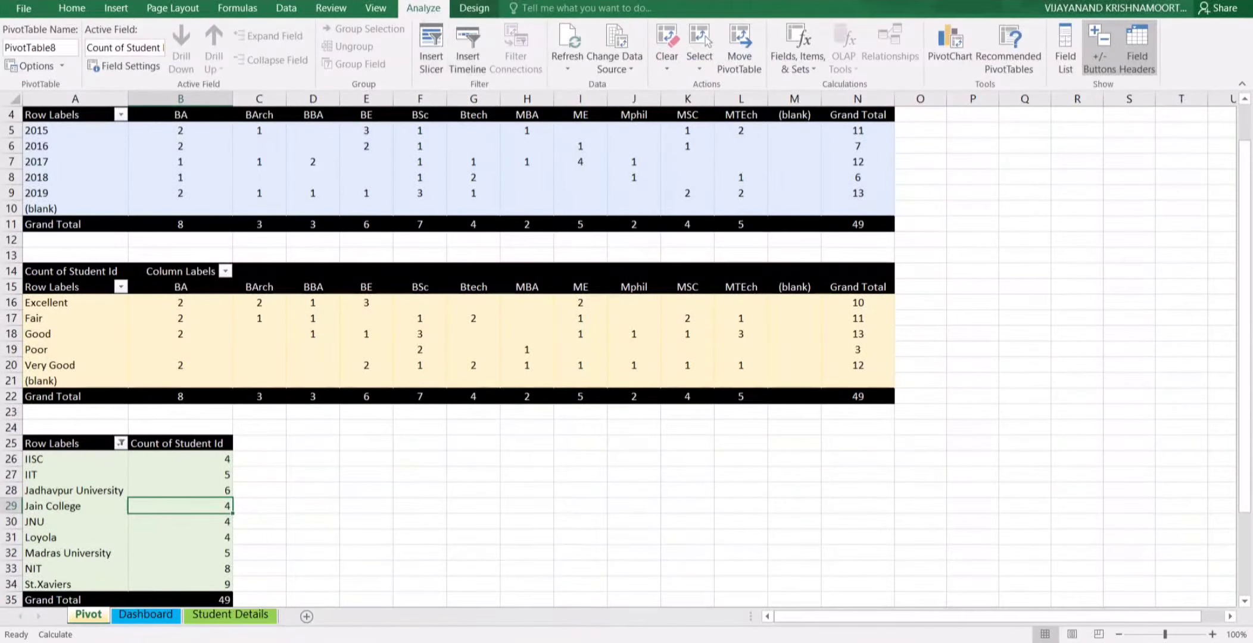
left_click(949, 47)
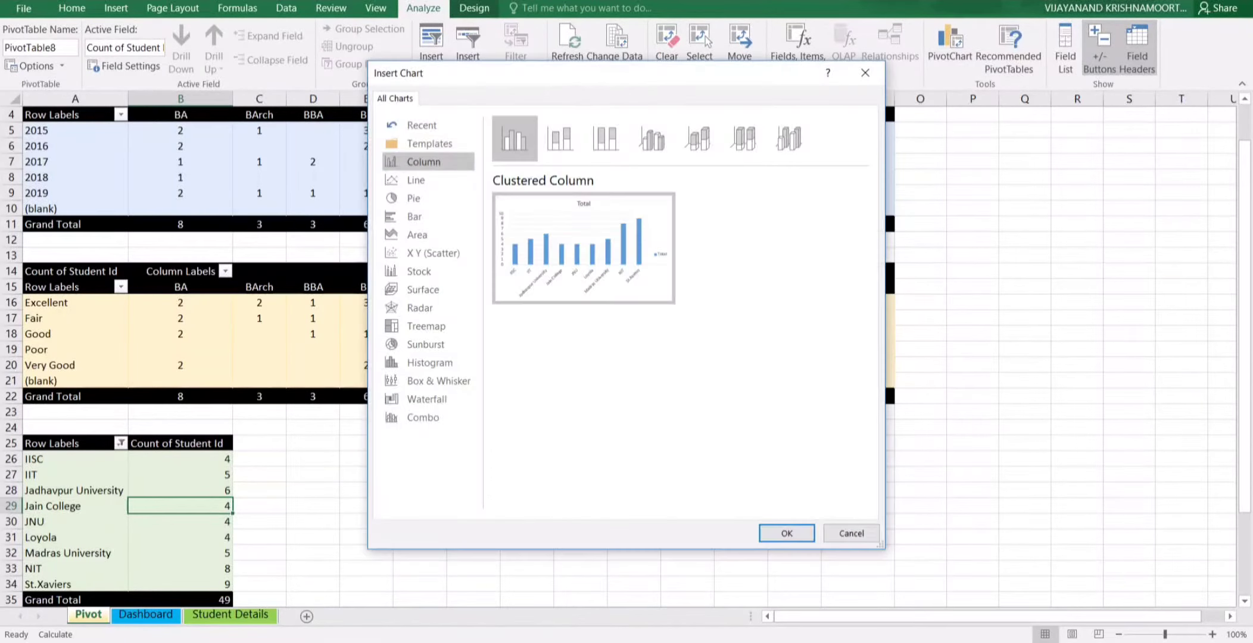
left_click(416, 198)
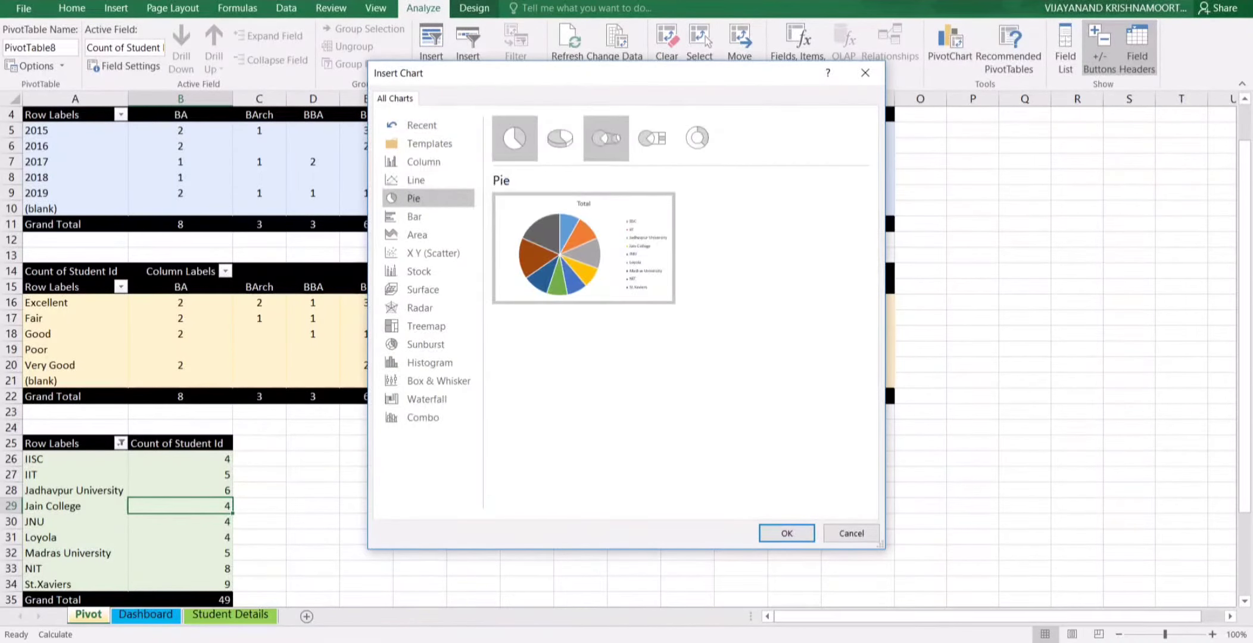
left_click(560, 138)
left_click(786, 533)
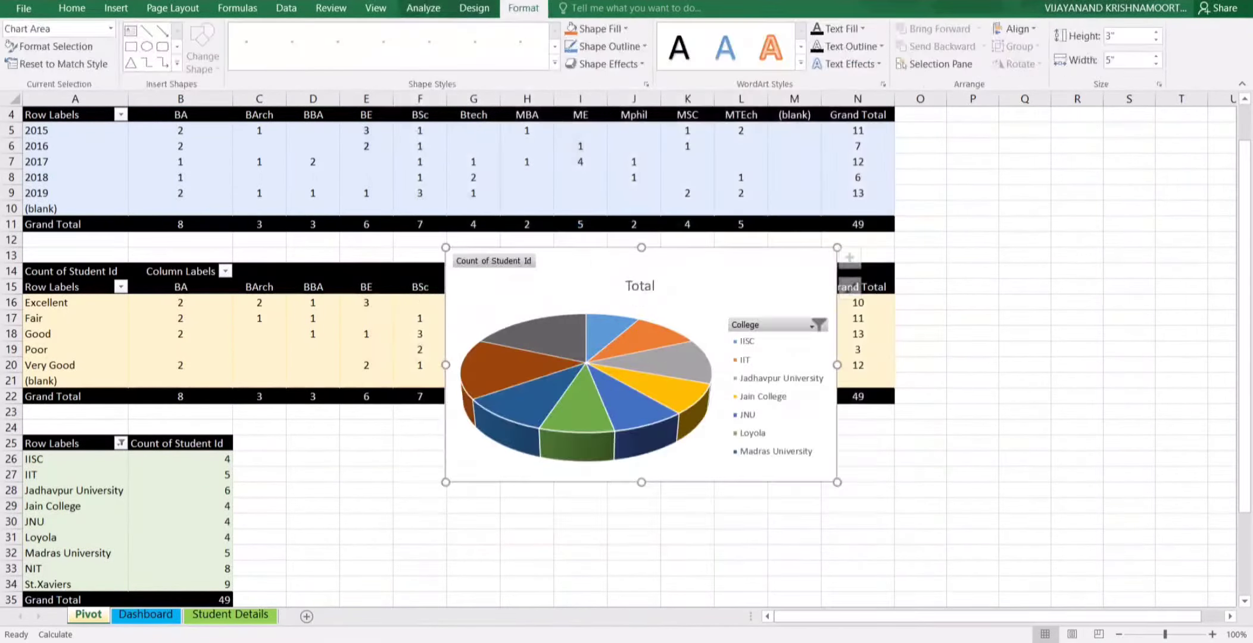
- Move the College pie PivotChart from the Pivot sheet to the Dashboard sheet, placing it below the Year of Passing chart
key("ctrl+x")
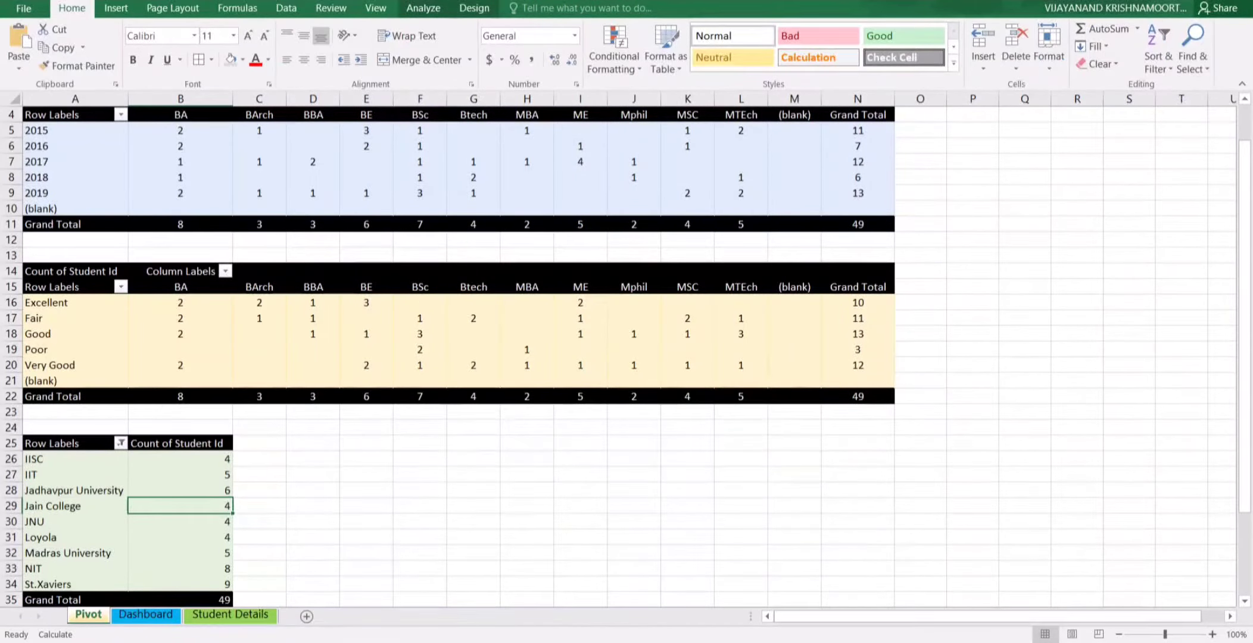
left_click(145, 614)
left_click(101, 443)
key("ctrl+v")
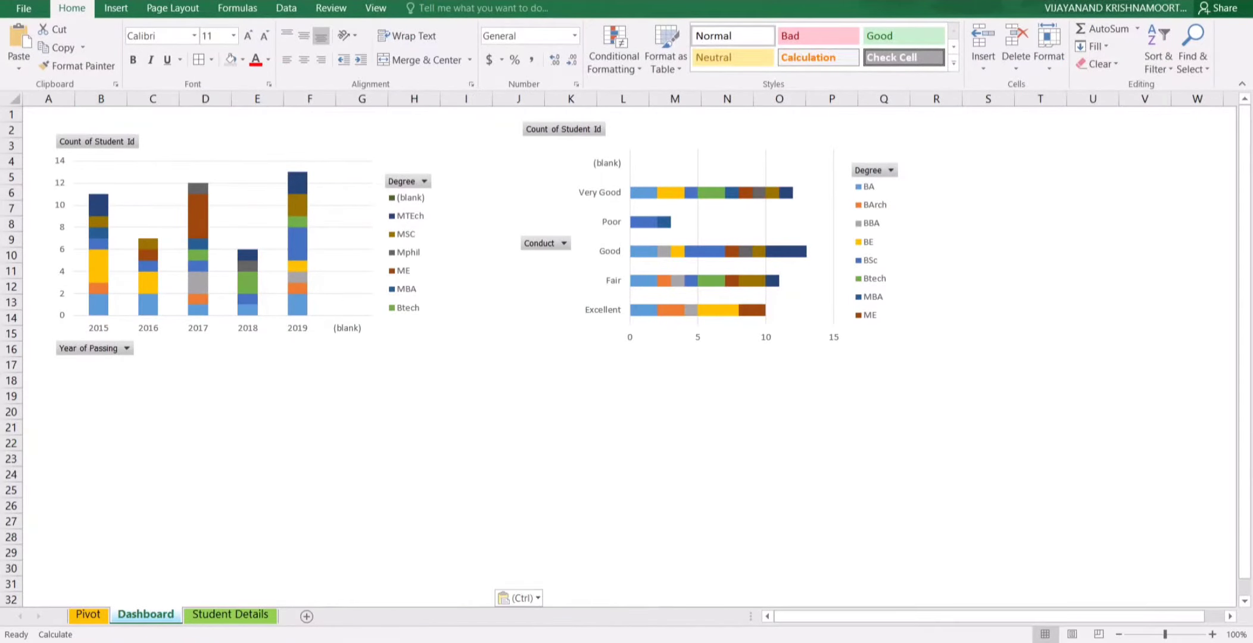
left_click_drag(322, 458, 291, 410)
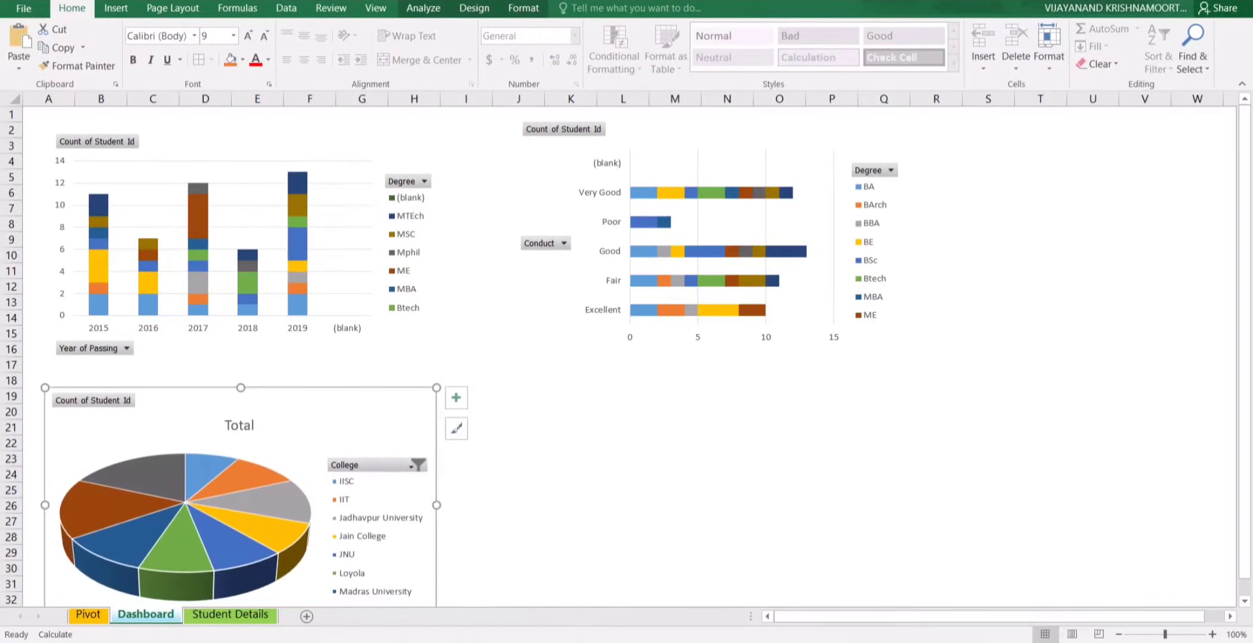
- Apply the chart style with a light patterned plot area to the Year of Passing and Conduct charts
left_click(727, 458)
left_click(344, 216)
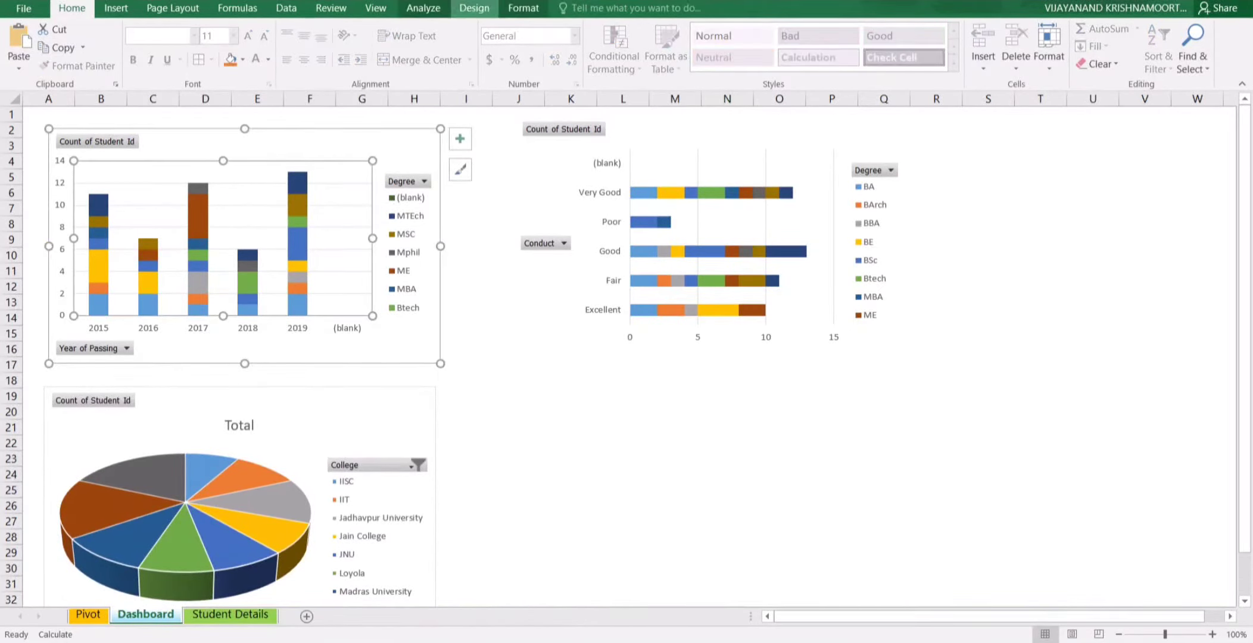
left_click(474, 7)
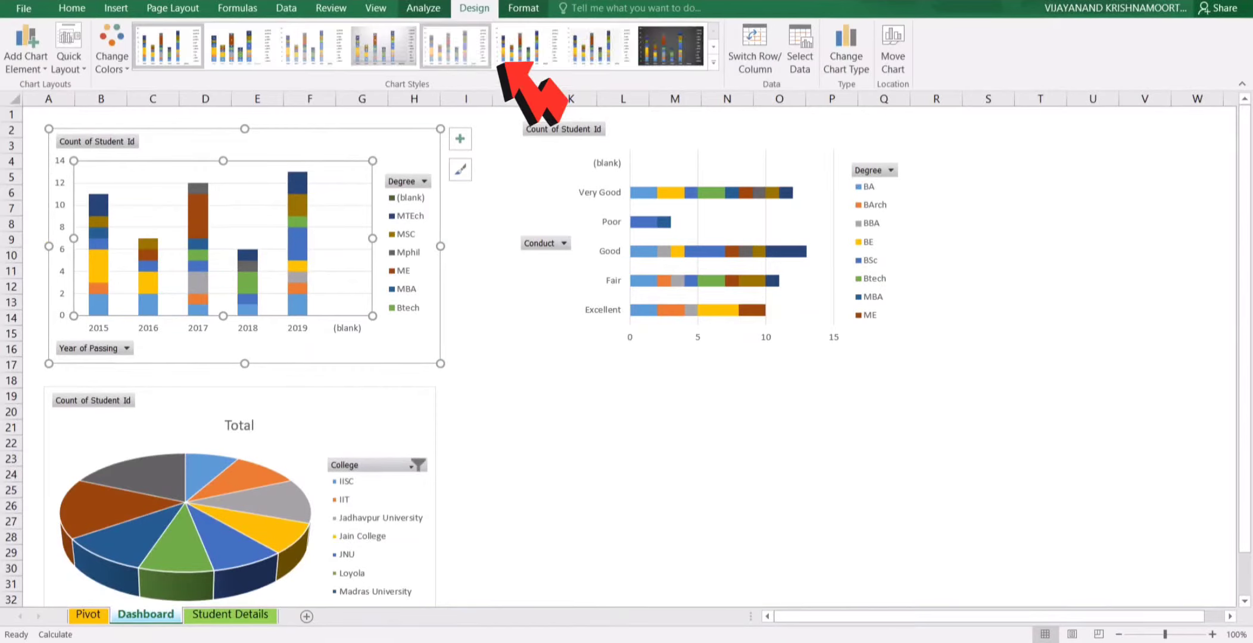
left_click(599, 46)
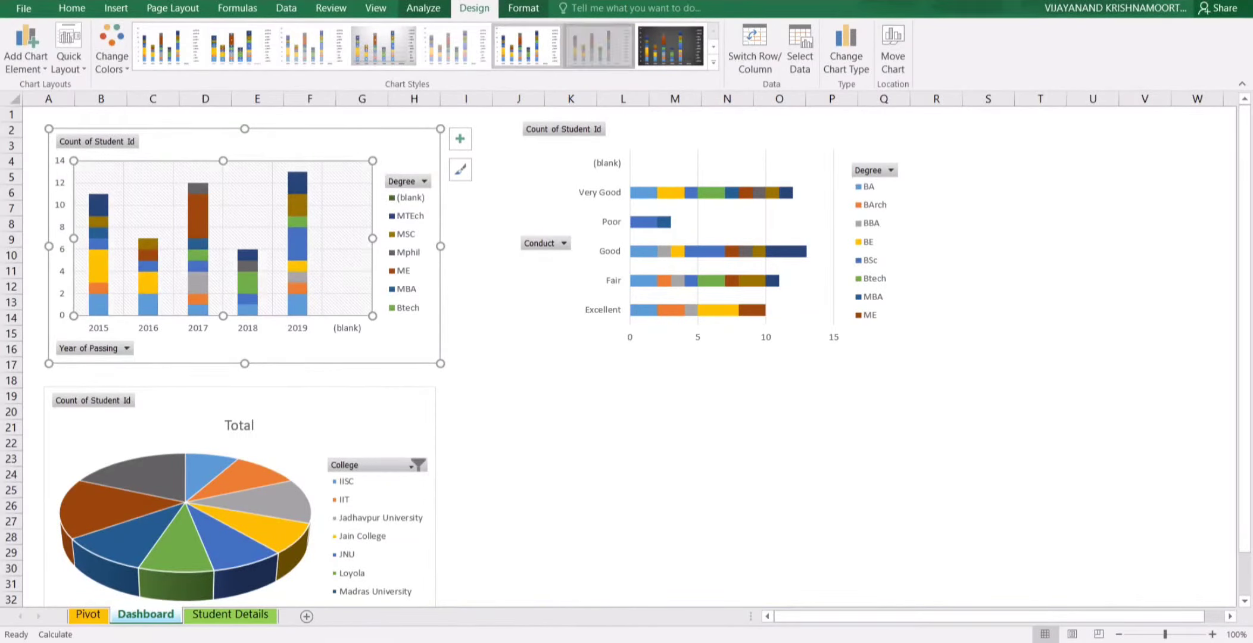
left_click(683, 193)
left_click(696, 210)
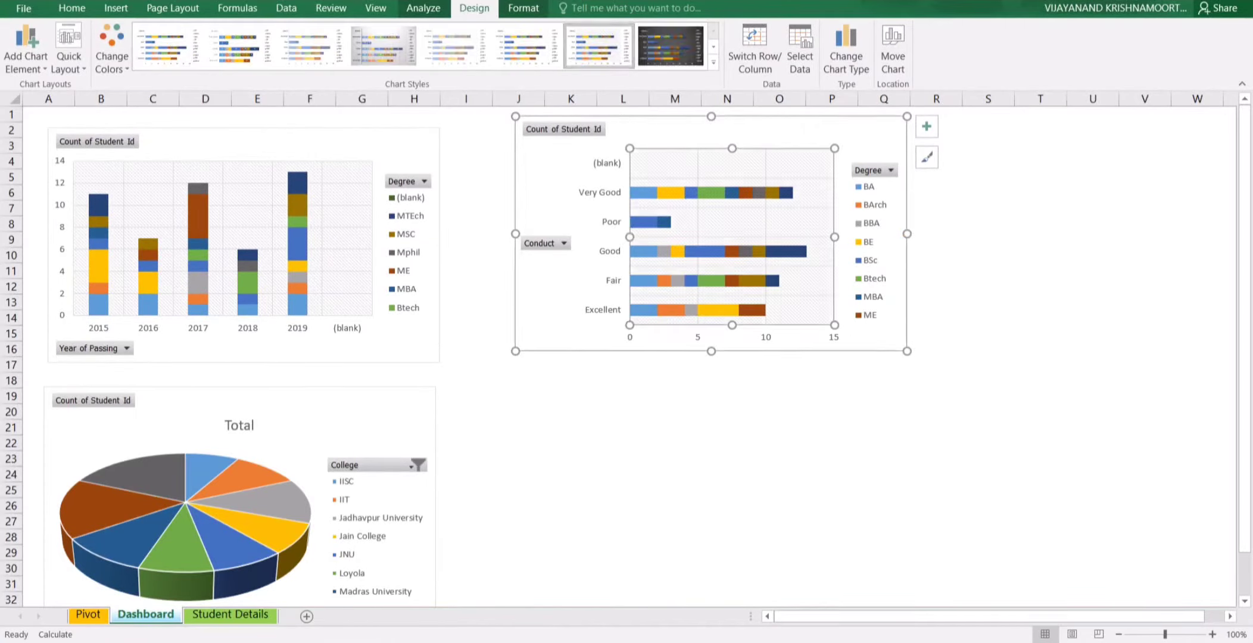
left_click(518, 380)
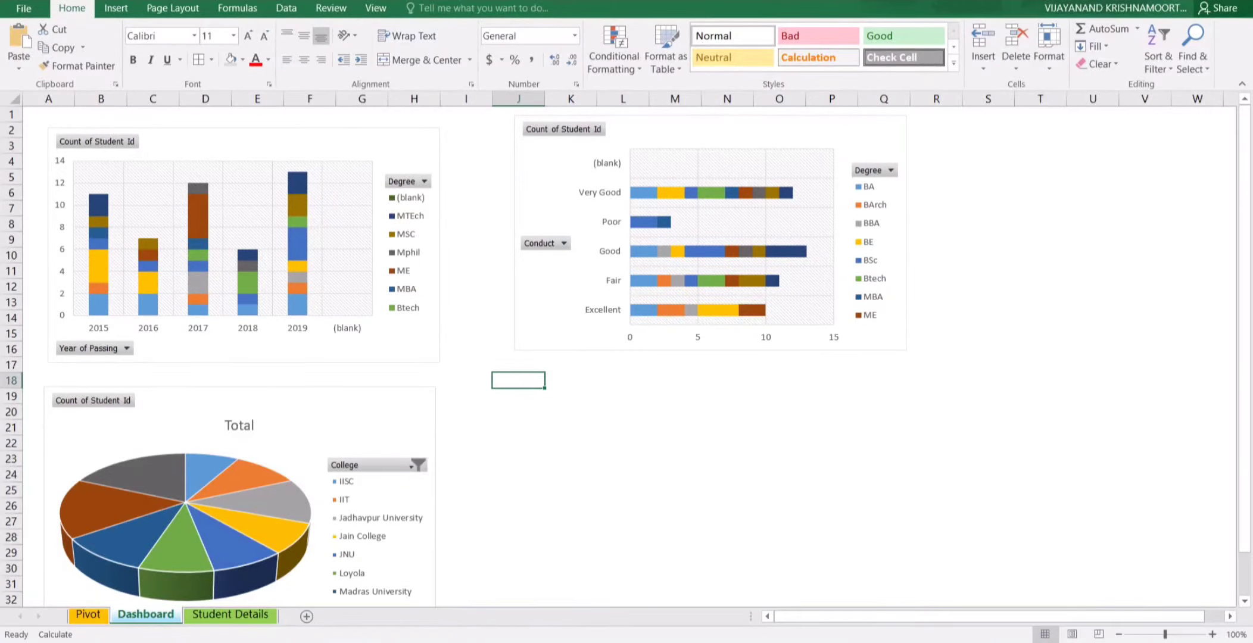
- Arrange the Conduct chart and the College pie chart in one row beside the Year of Passing chart
left_click_drag(702, 132, 639, 146)
left_click_drag(298, 405, 1103, 149)
left_click_drag(1170, 616, 1190, 616)
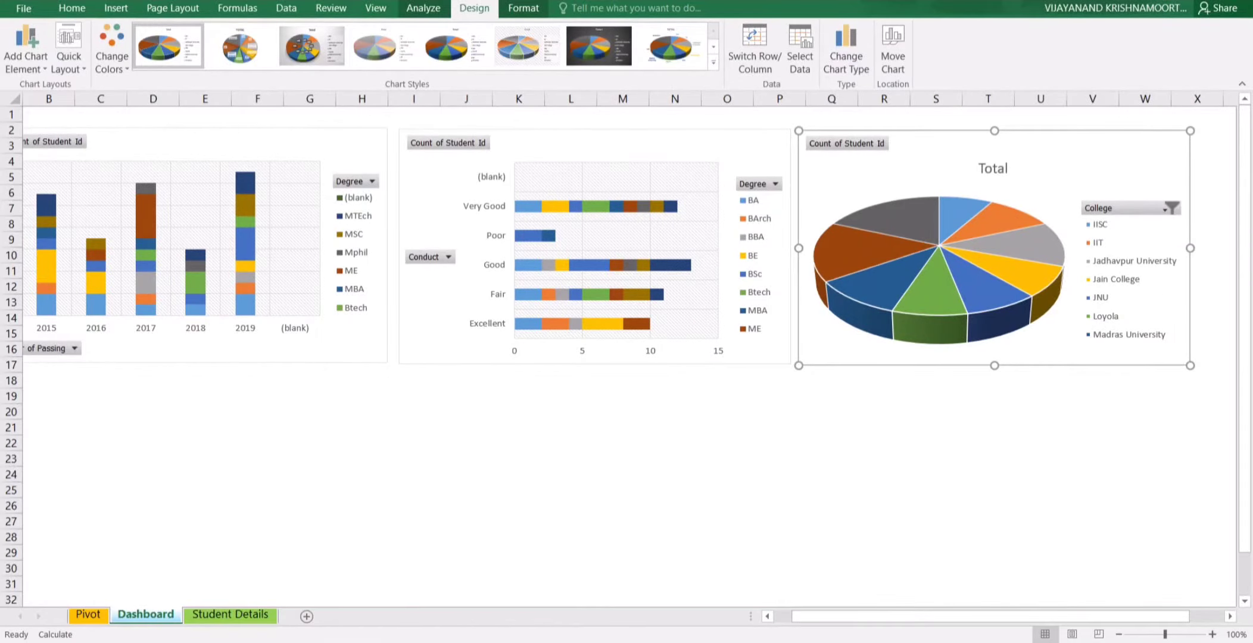
- Narrow the College pie chart so that its outer edge ends within column W
left_click_drag(1189, 247, 1111, 248)
left_click(1092, 396)
left_click_drag(1148, 617, 1128, 616)
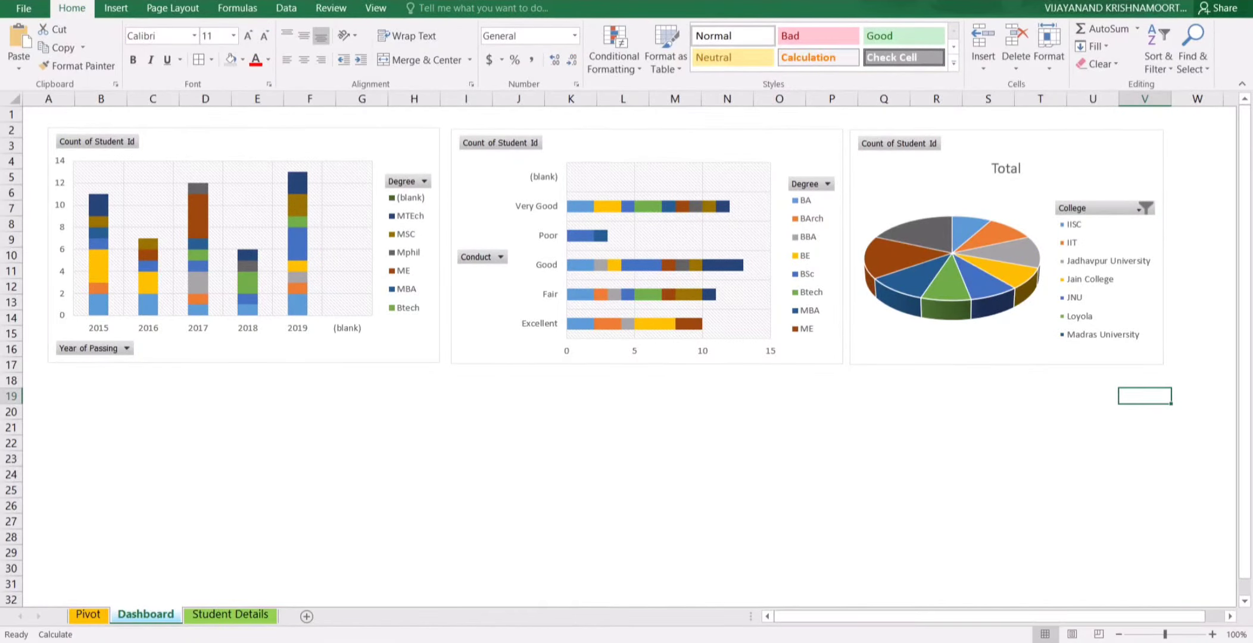
left_click(1153, 248)
left_click_drag(1164, 248, 1218, 248)
left_click(1144, 381)
left_click(1040, 490)
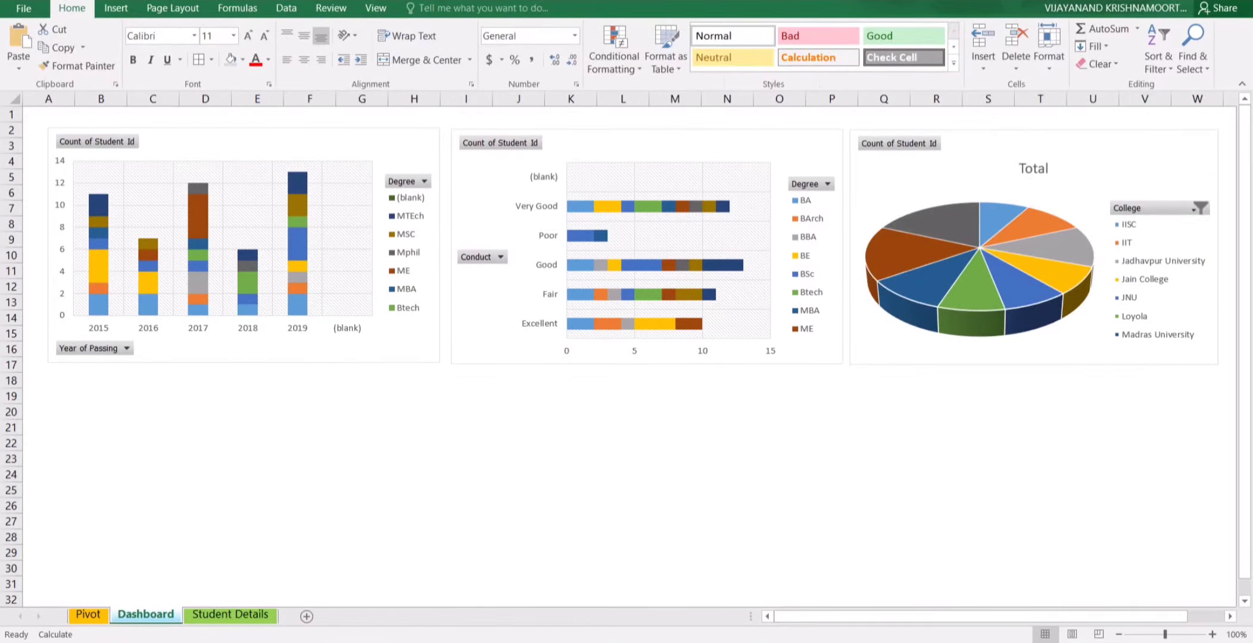
- Apply the chart style with percentage labels on the slices and a bold title to the College pie chart
left_click(988, 272)
left_click(473, 7)
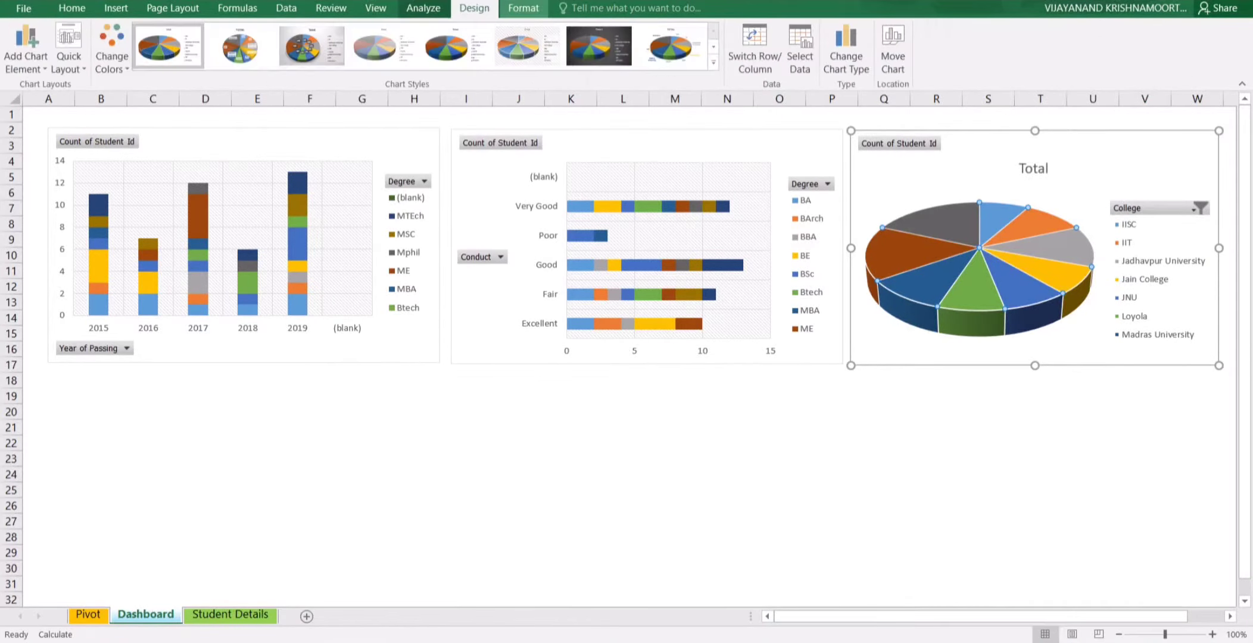
left_click(713, 62)
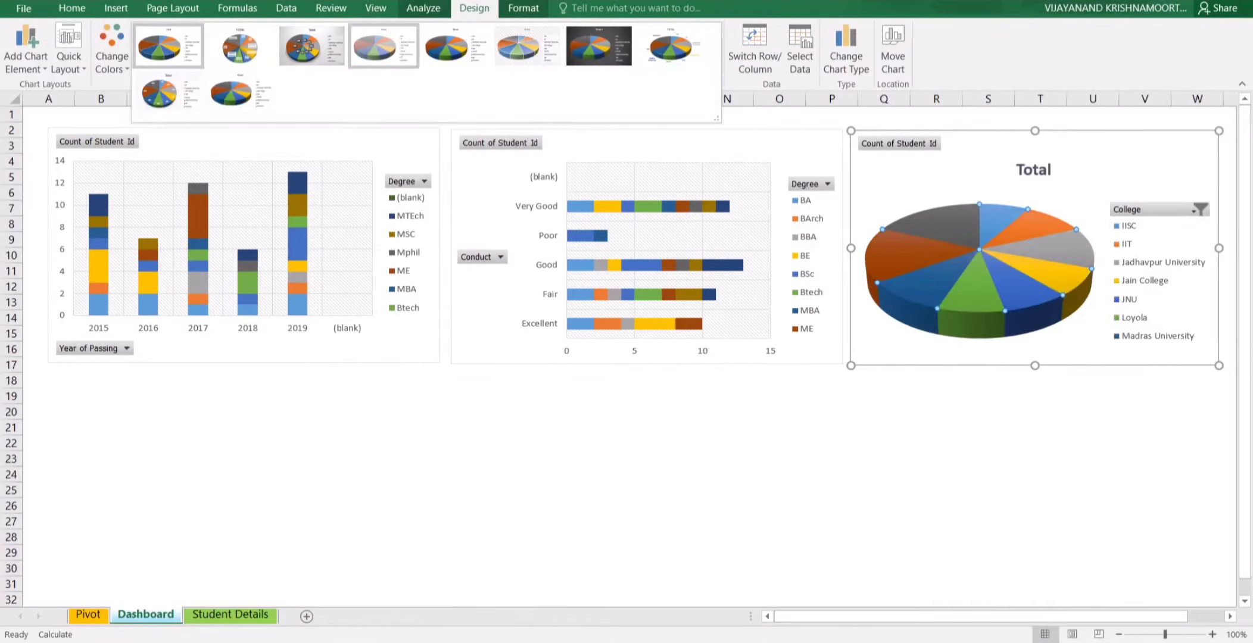
left_click(169, 93)
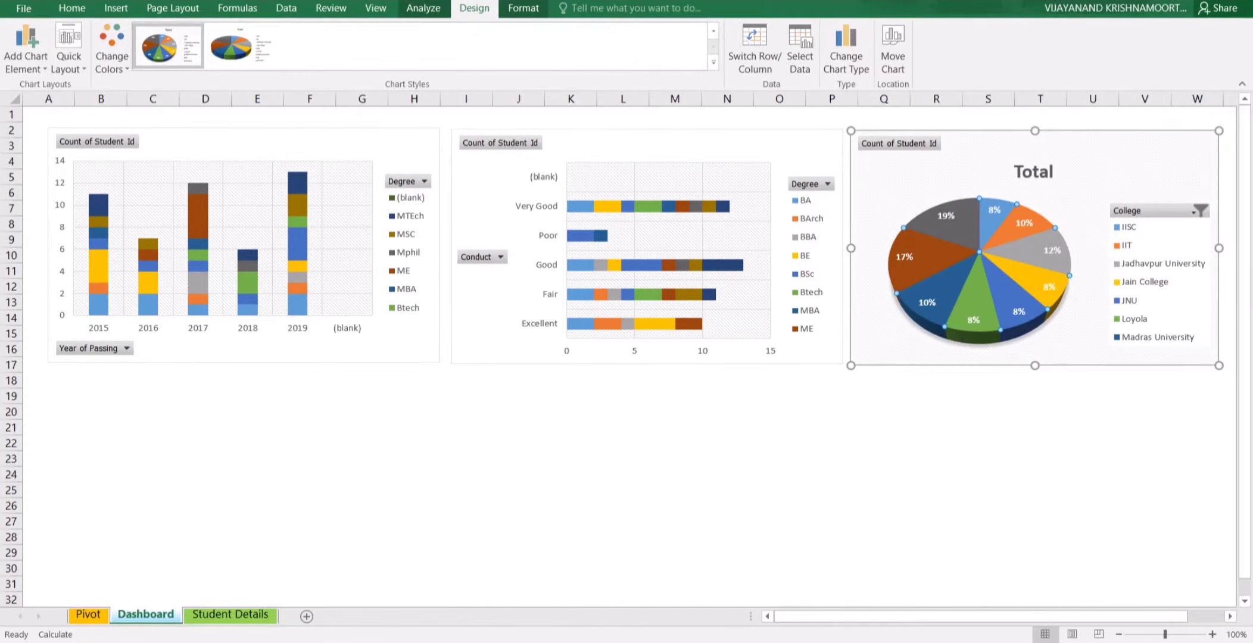
left_click(780, 474)
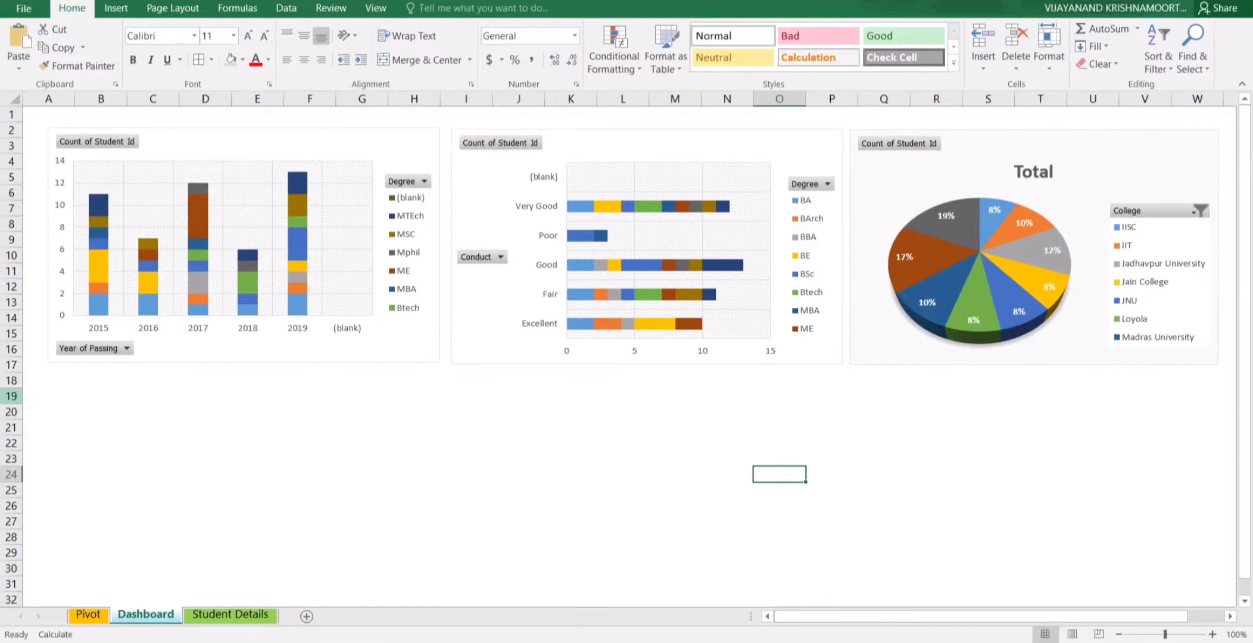
- Fill row 19 below the charts with grey and reduce its height to make a thin divider line
left_click(11, 396)
left_click(231, 60)
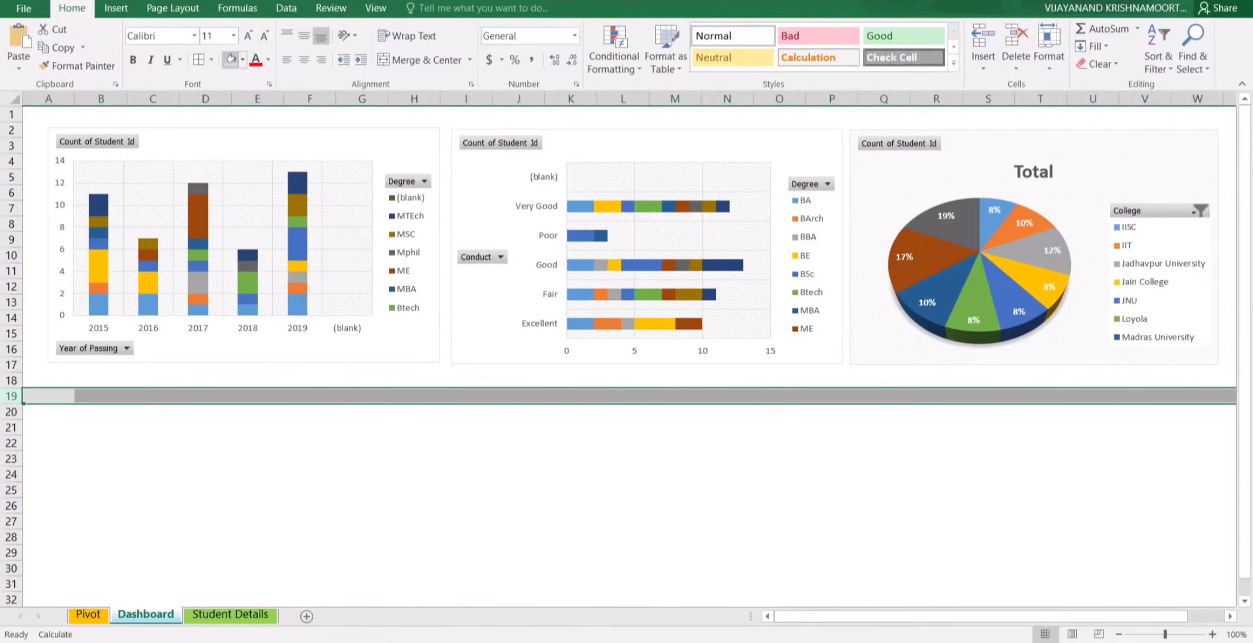
left_click(101, 443)
left_click(11, 397)
left_click_drag(11, 404, 11, 395)
left_click(309, 464)
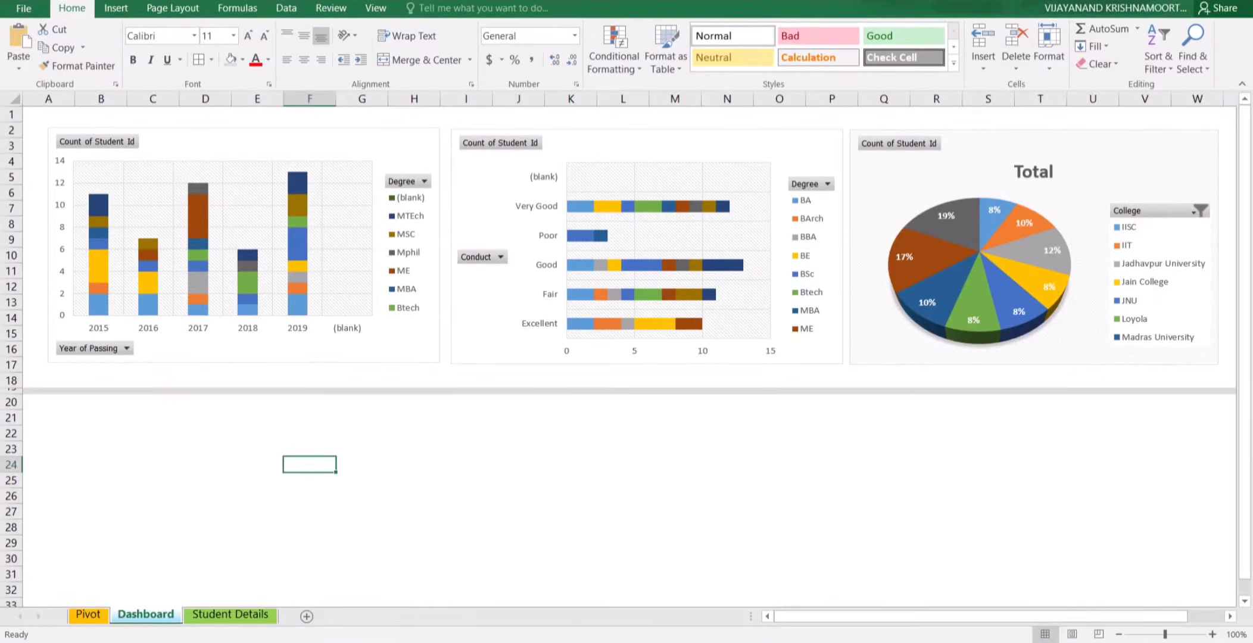
- Insert slicers for Student Id, First Name, Last Name, Degree, Marks, College, Year of Passing and Conduct from the Year of Passing chart
left_click(988, 542)
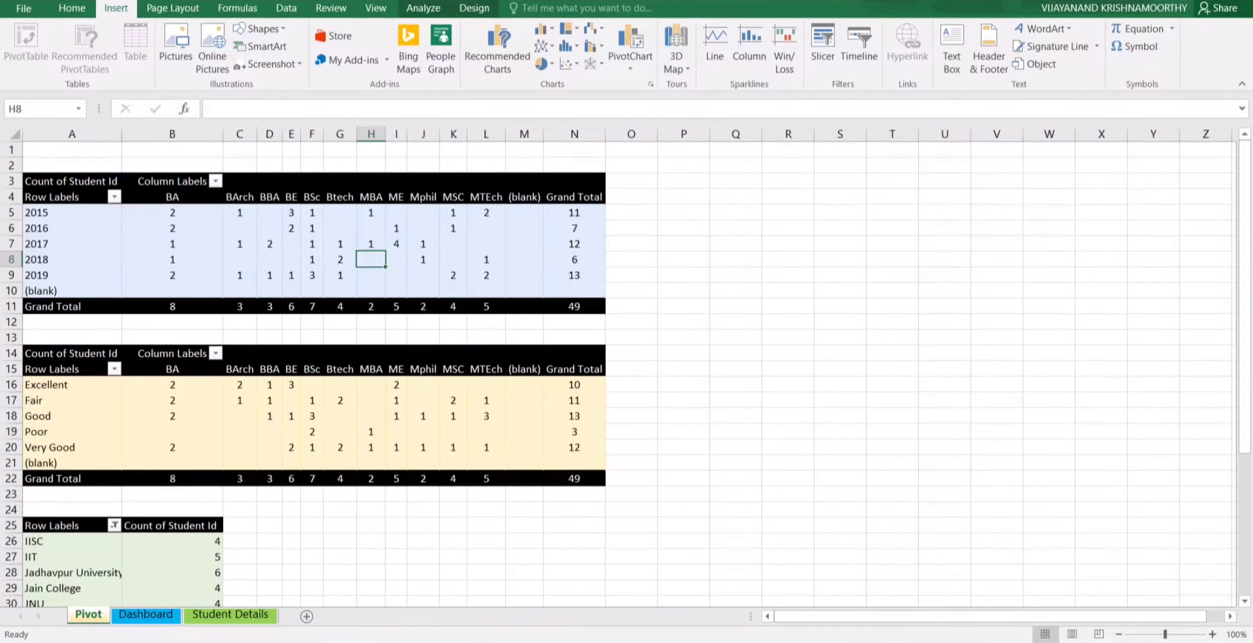
left_click(146, 615)
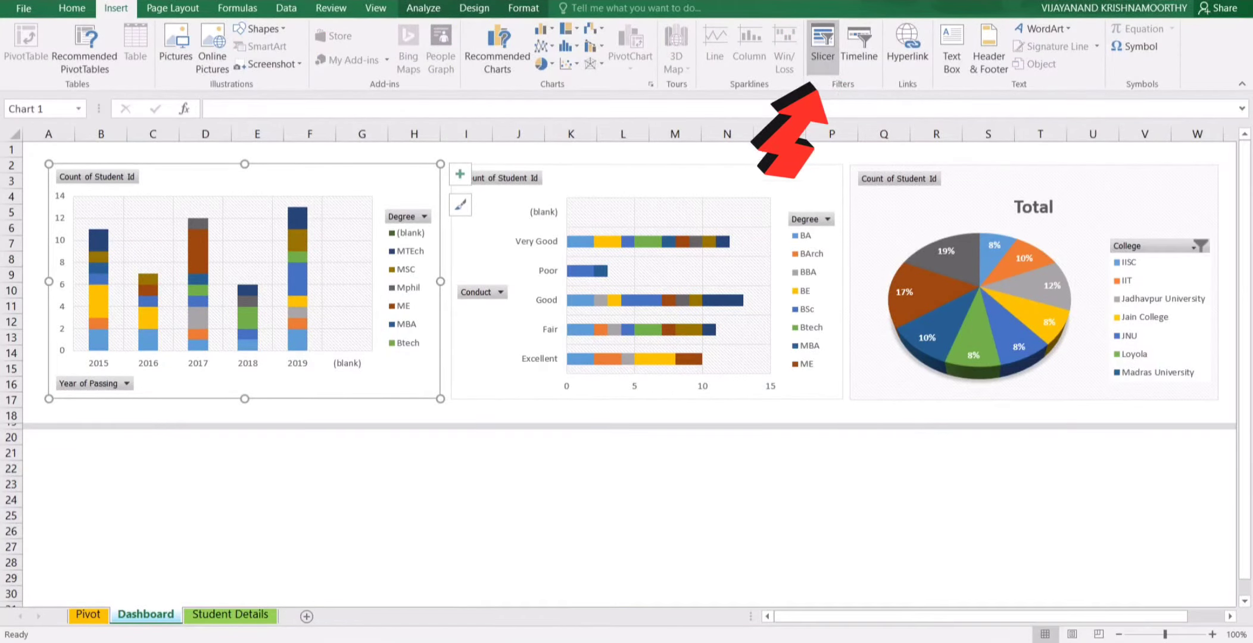
left_click(822, 45)
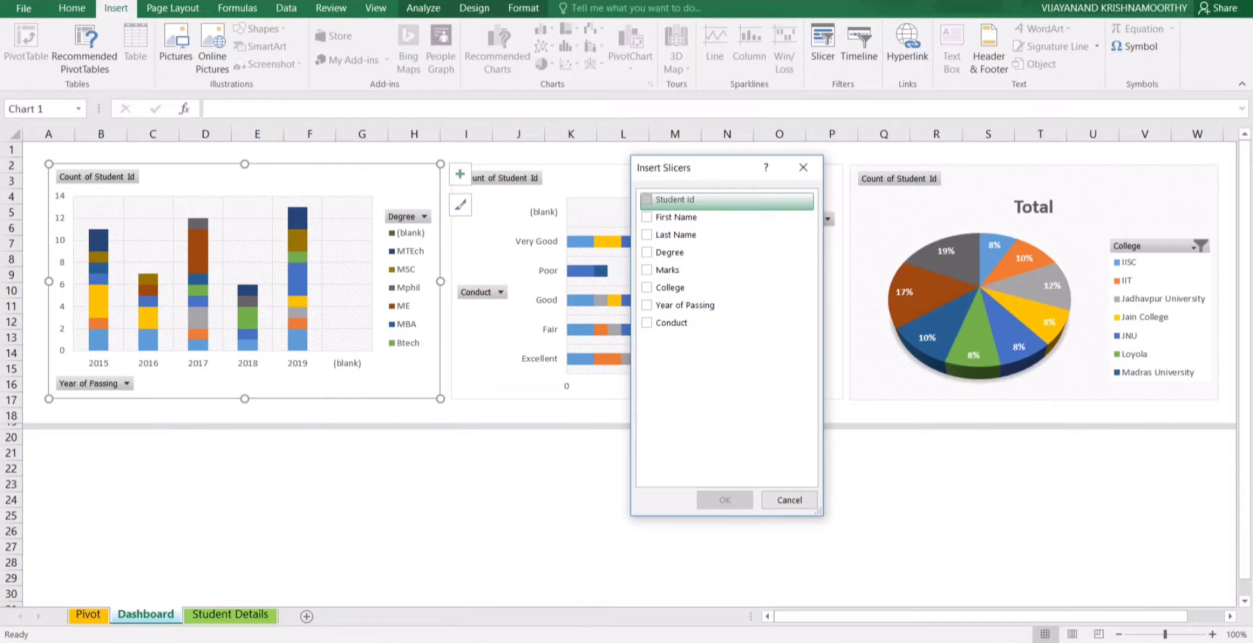
left_click(646, 199)
left_click(647, 235)
left_click(647, 253)
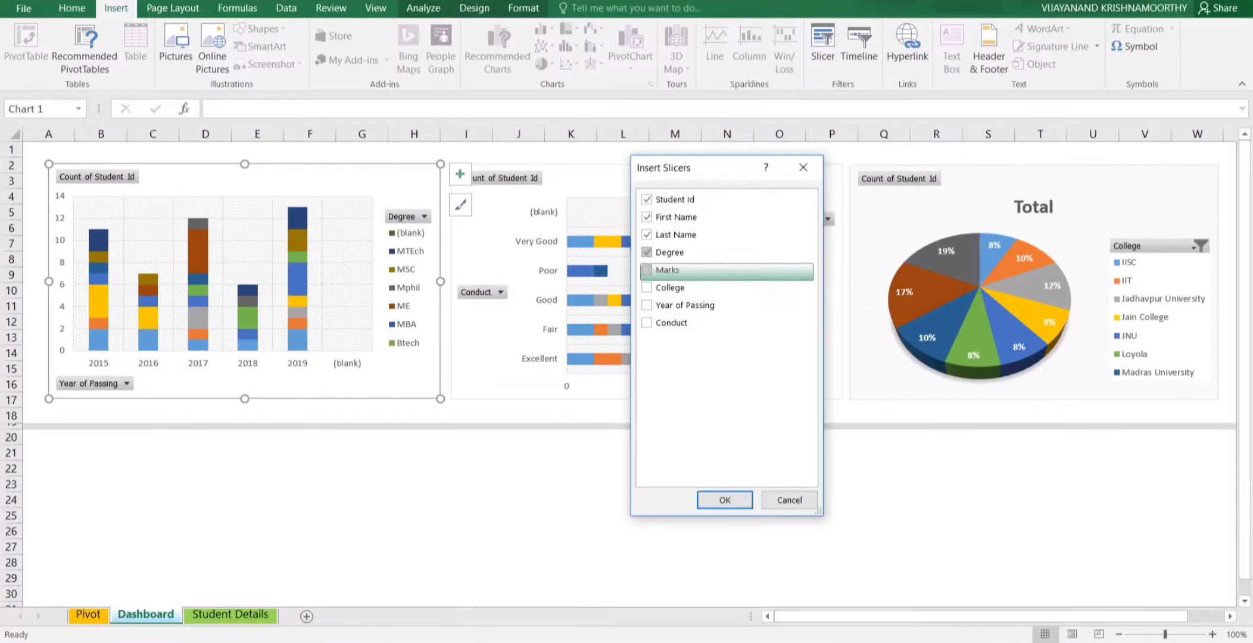
left_click(647, 269)
left_click(646, 288)
left_click(647, 305)
left_click(646, 323)
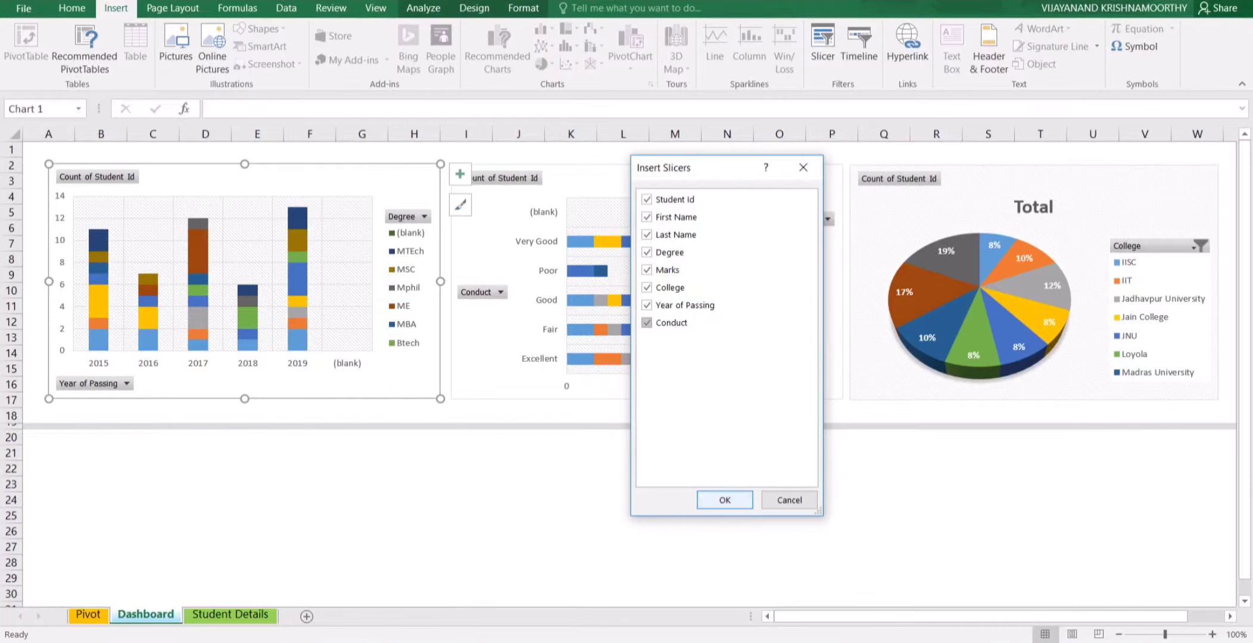
left_click(724, 500)
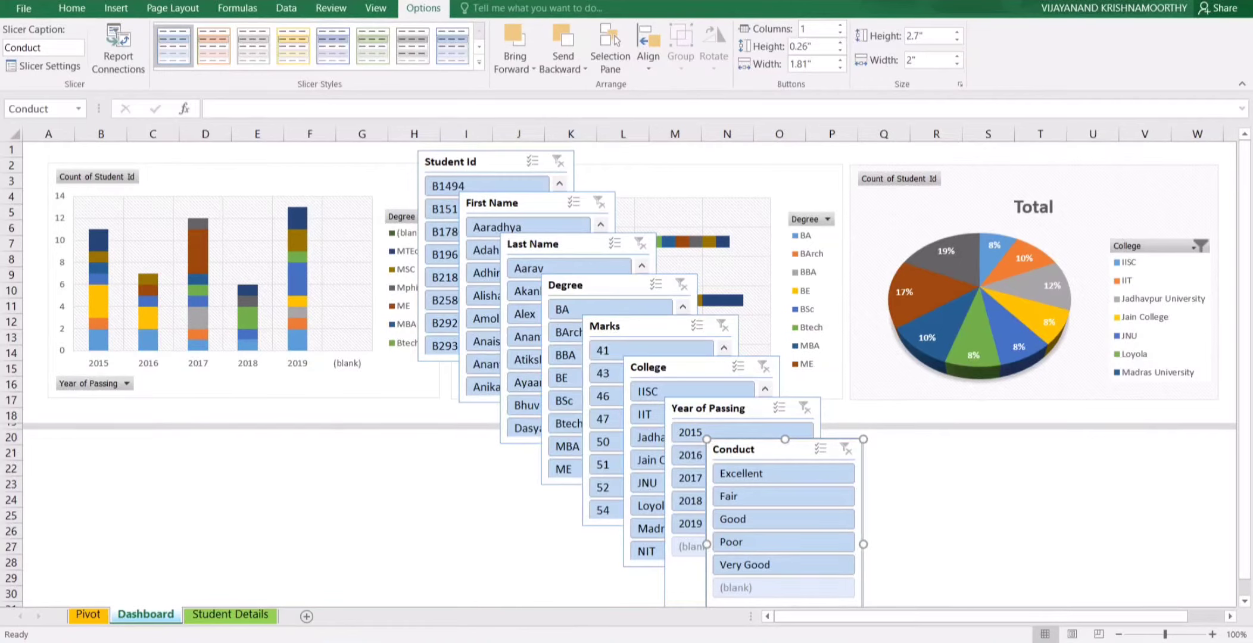
- Bottom-align all eight slicers, then place the Conduct slicer under the pie chart and the others from the Year of Passing chart's outer edge
left_click(500, 162)
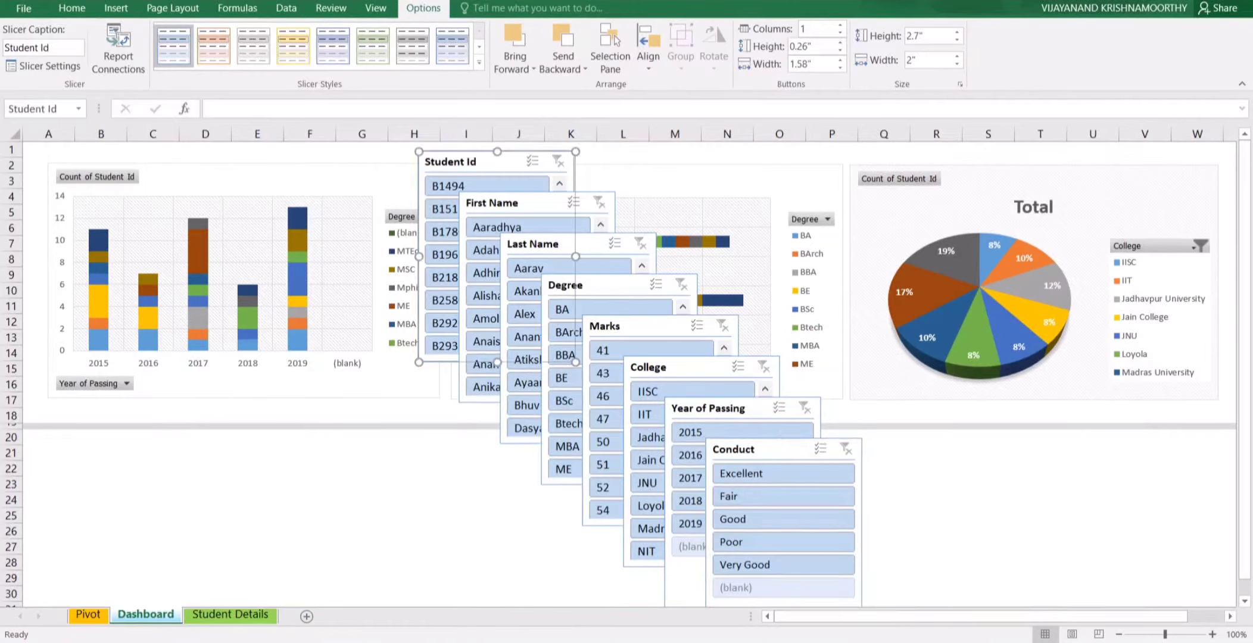
left_click(540, 203, "ctrl")
left_click(581, 244, "ctrl")
left_click(622, 285, "ctrl")
left_click(663, 326, "ctrl")
left_click(703, 367, "ctrl")
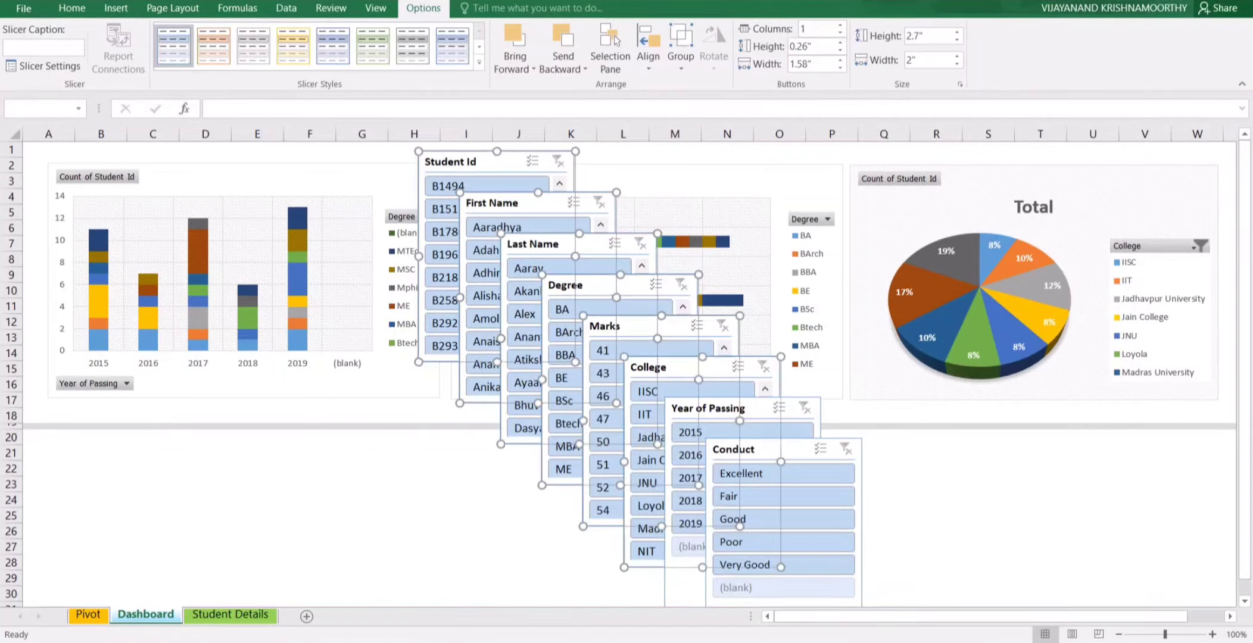
left_click(745, 408, "ctrl")
left_click(786, 450, "ctrl")
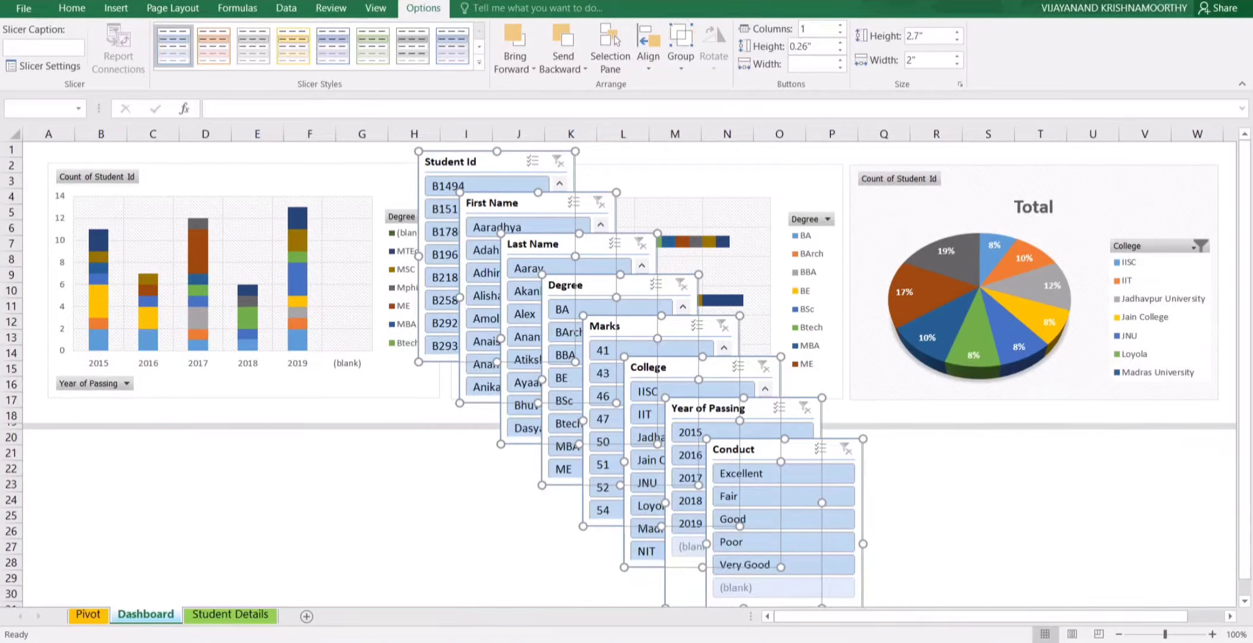
left_click(648, 59)
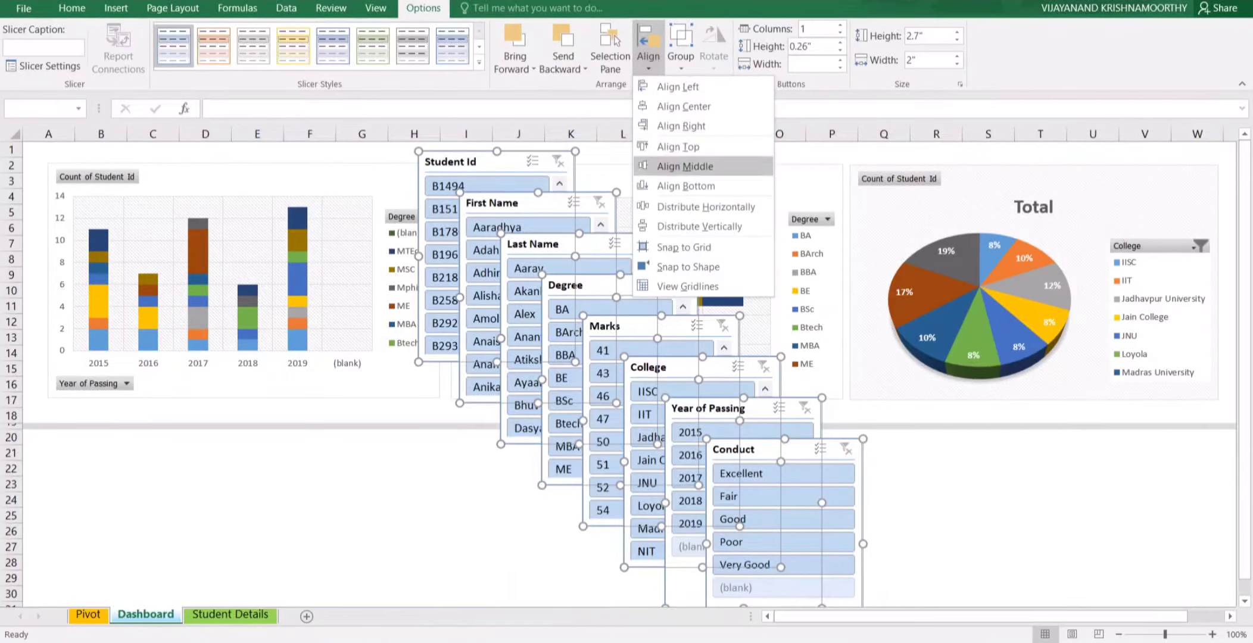
left_click(684, 185)
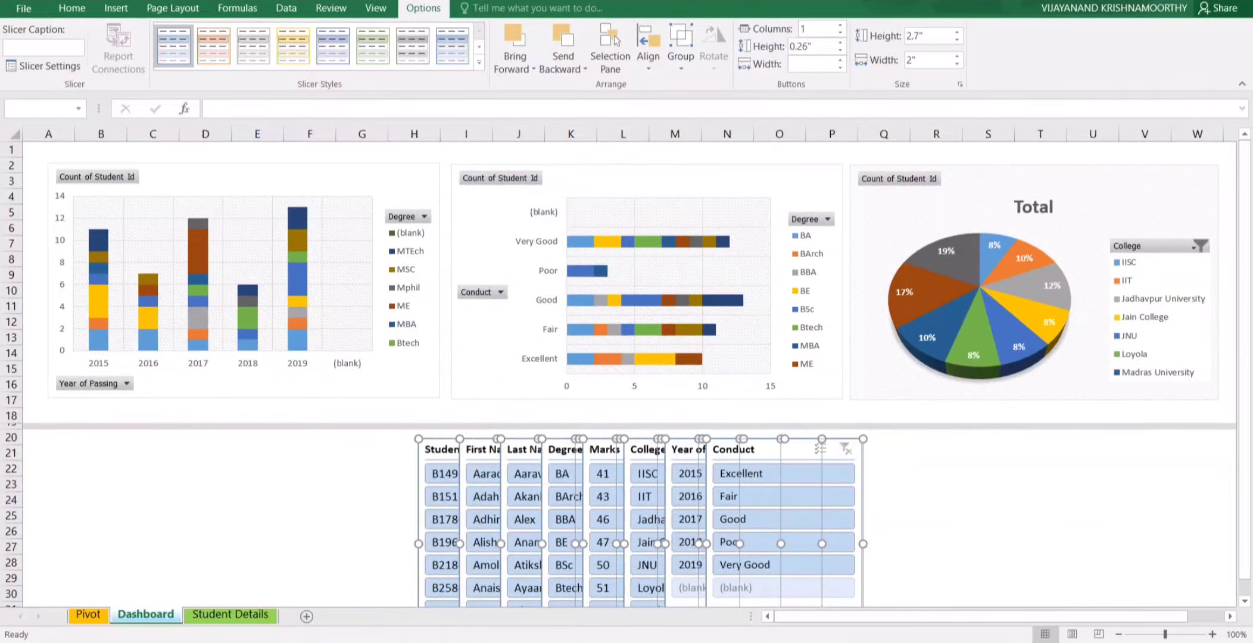
left_click_drag(774, 449, 1137, 464)
left_click(623, 516)
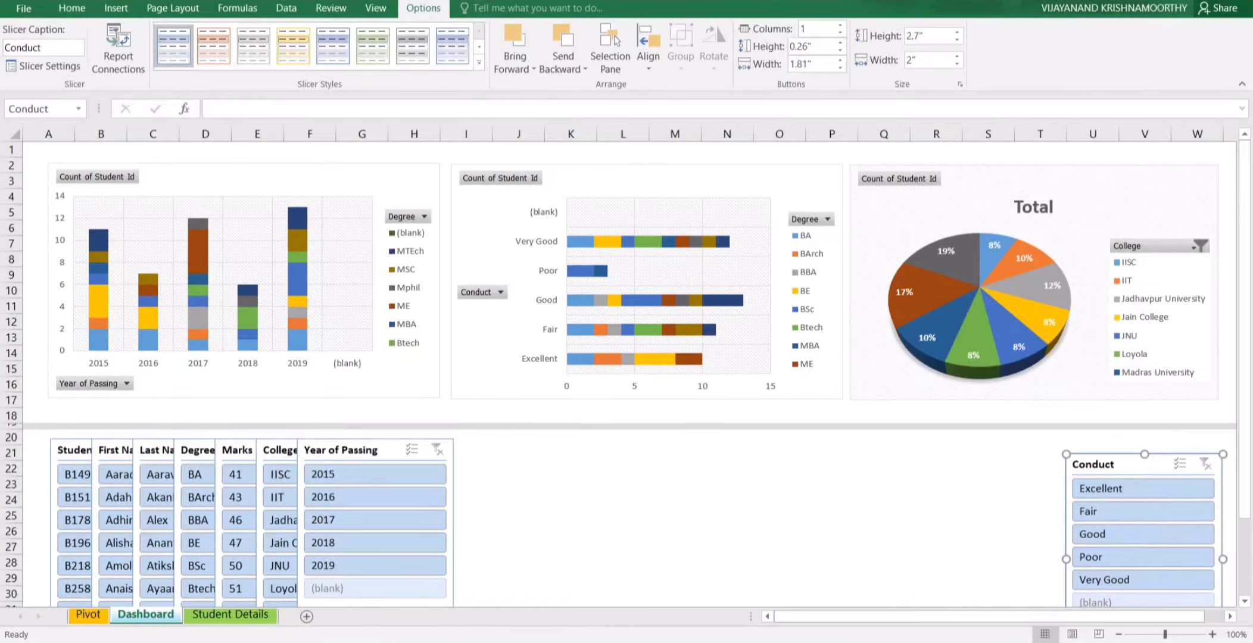
- Distribute all eight slicers horizontally so they spread evenly between the Student Id and Conduct slicers
left_click(73, 451, "ctrl")
left_click(115, 450, "ctrl")
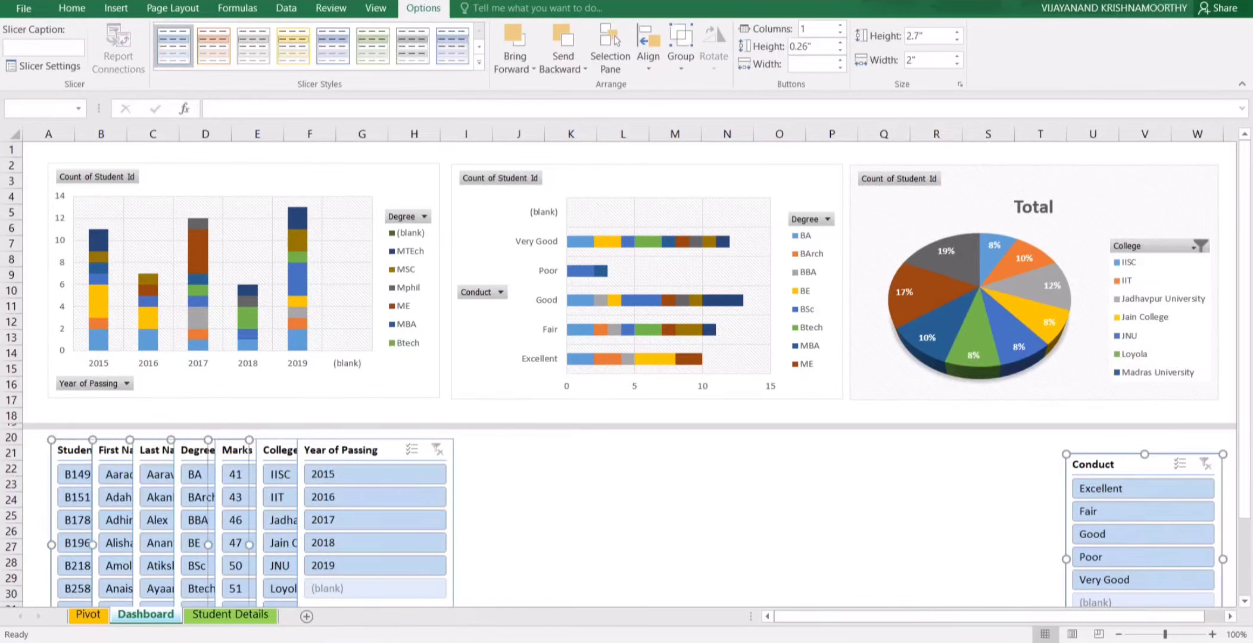
left_click(156, 450, "ctrl")
left_click(197, 450, "ctrl")
left_click(237, 450, "ctrl")
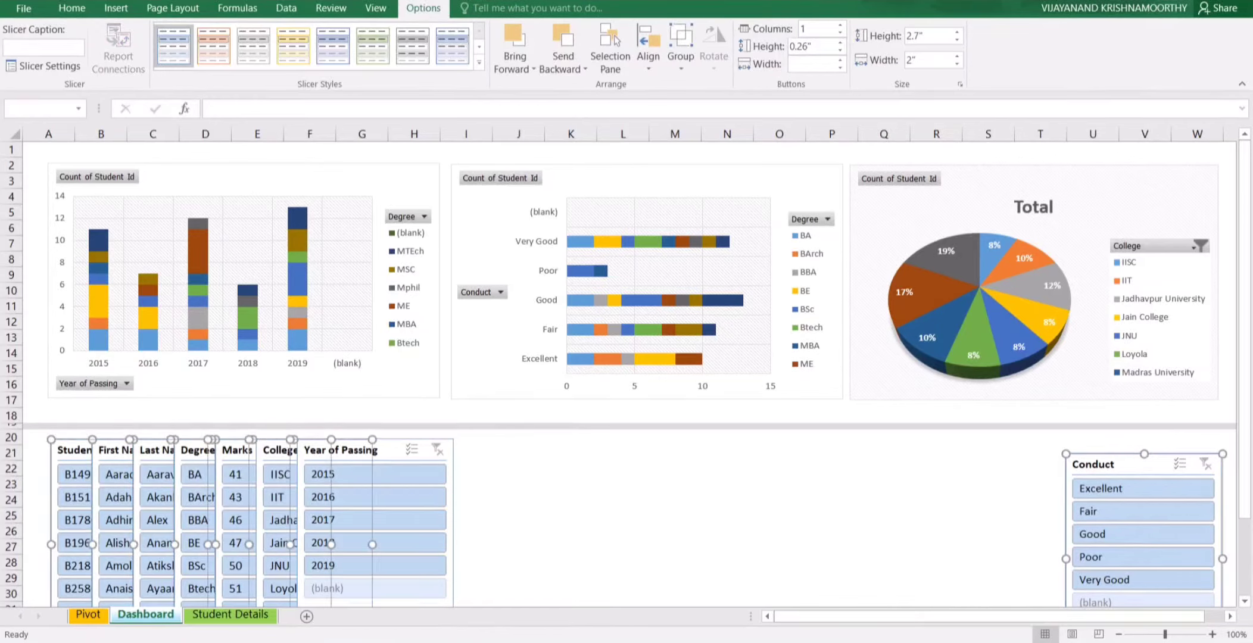
left_click(279, 450, "ctrl")
left_click(340, 450, "ctrl")
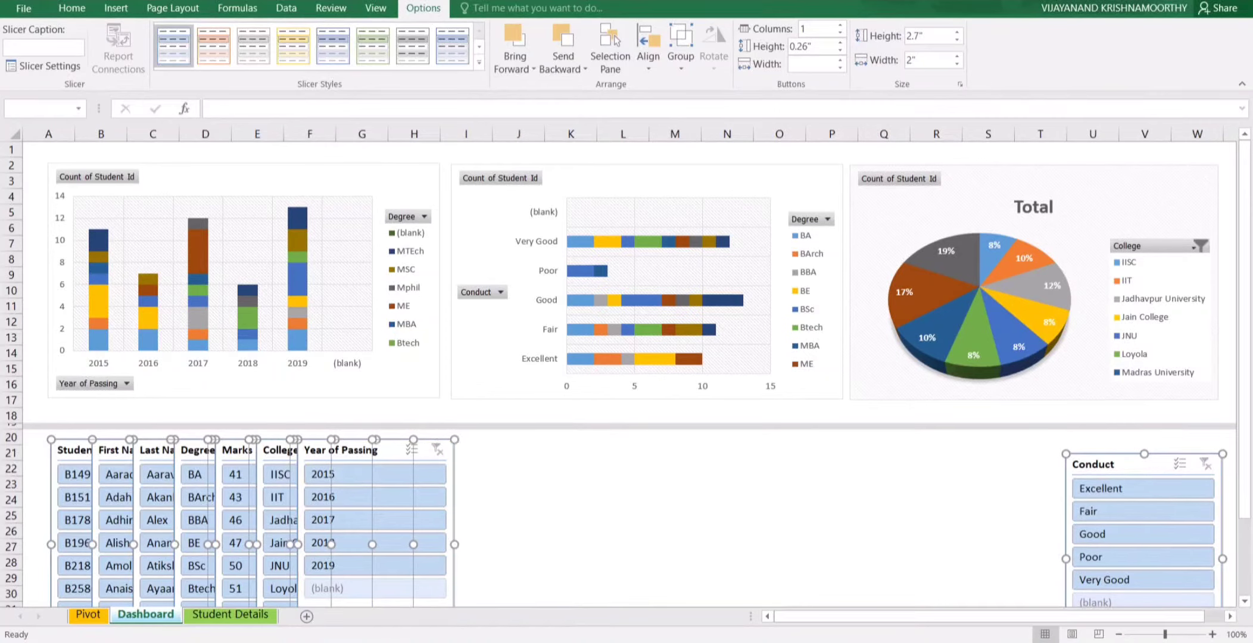
left_click(1106, 464, "ctrl")
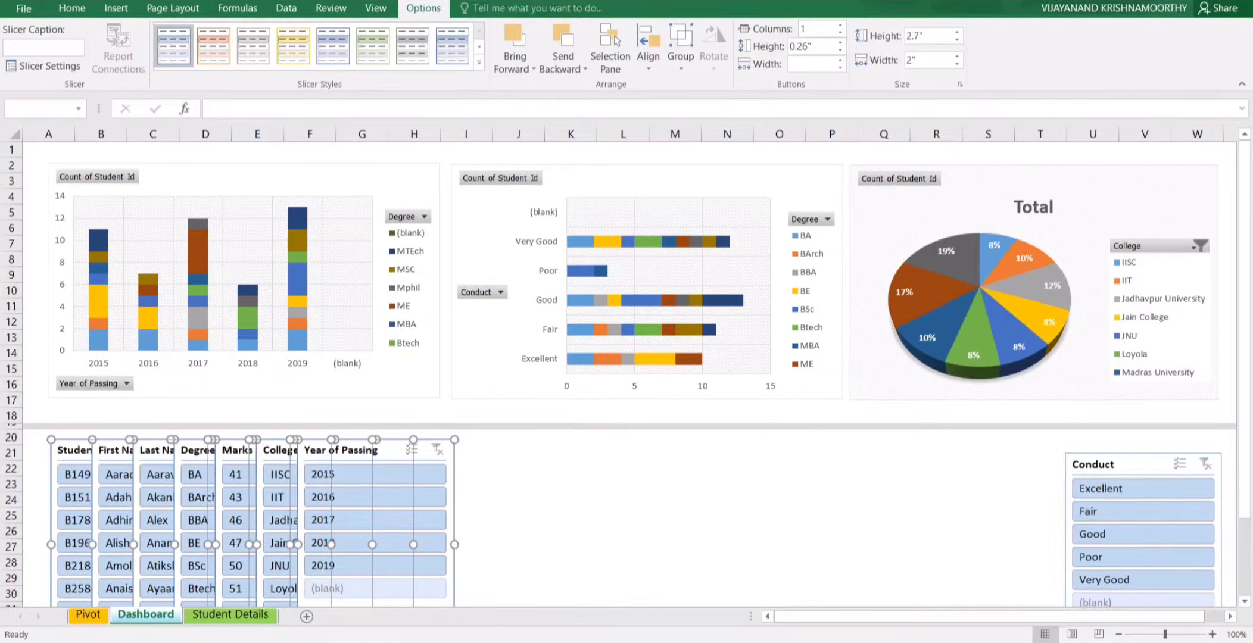
left_click(1106, 465, "ctrl")
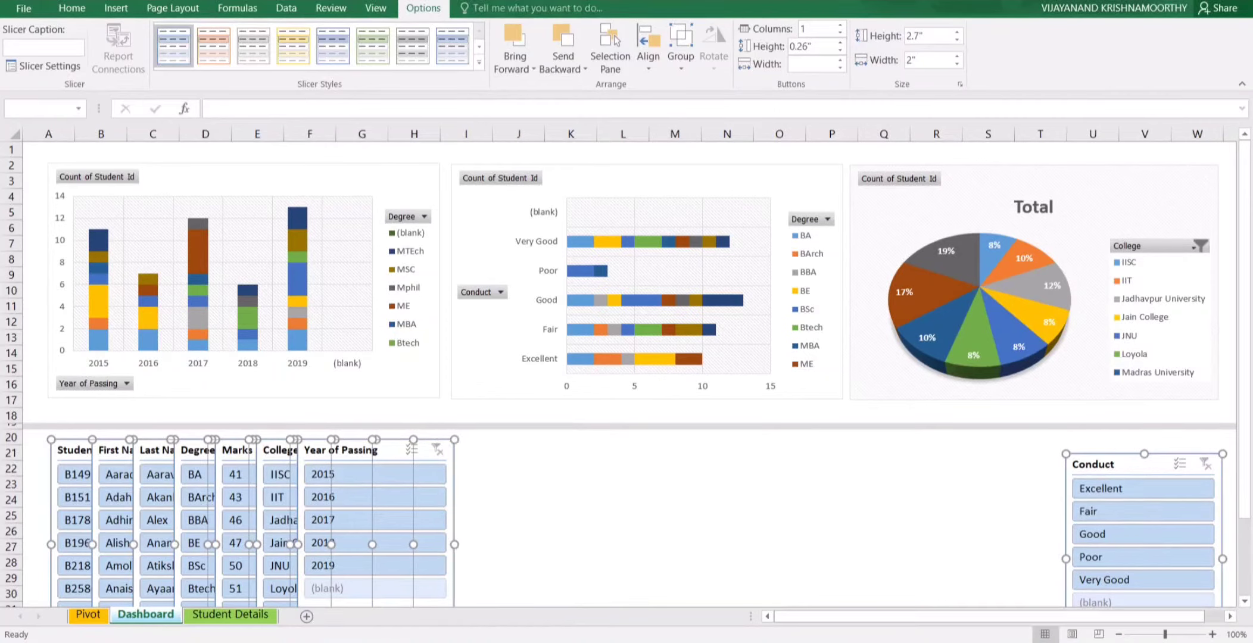
left_click(648, 48)
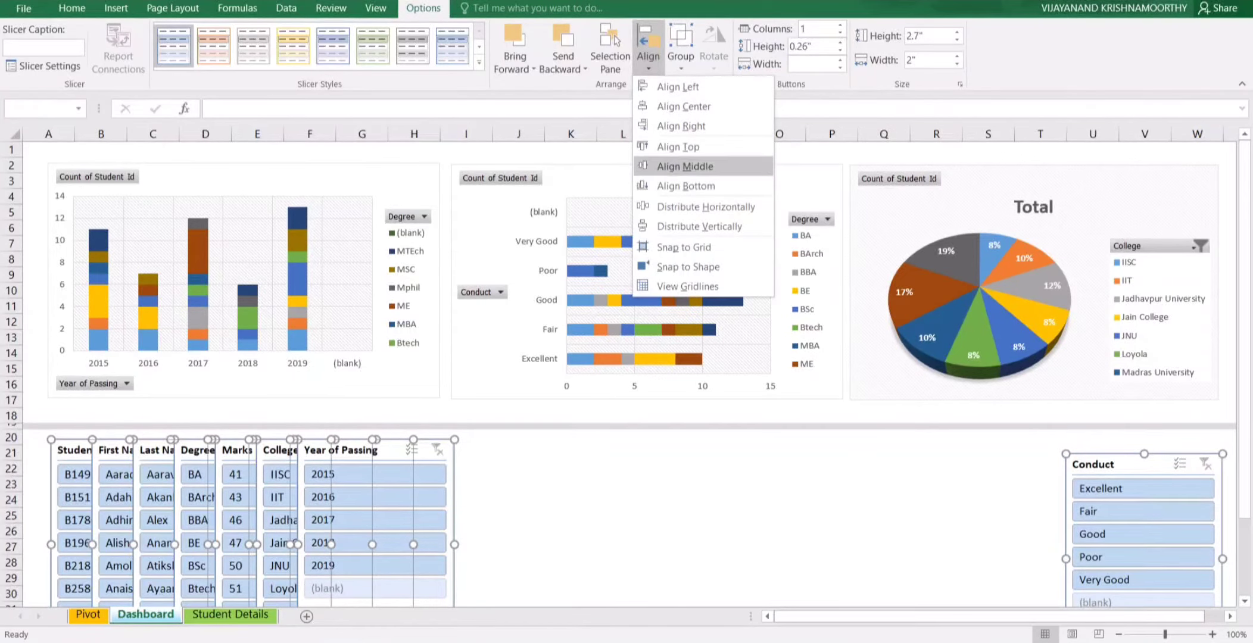
left_click(705, 206)
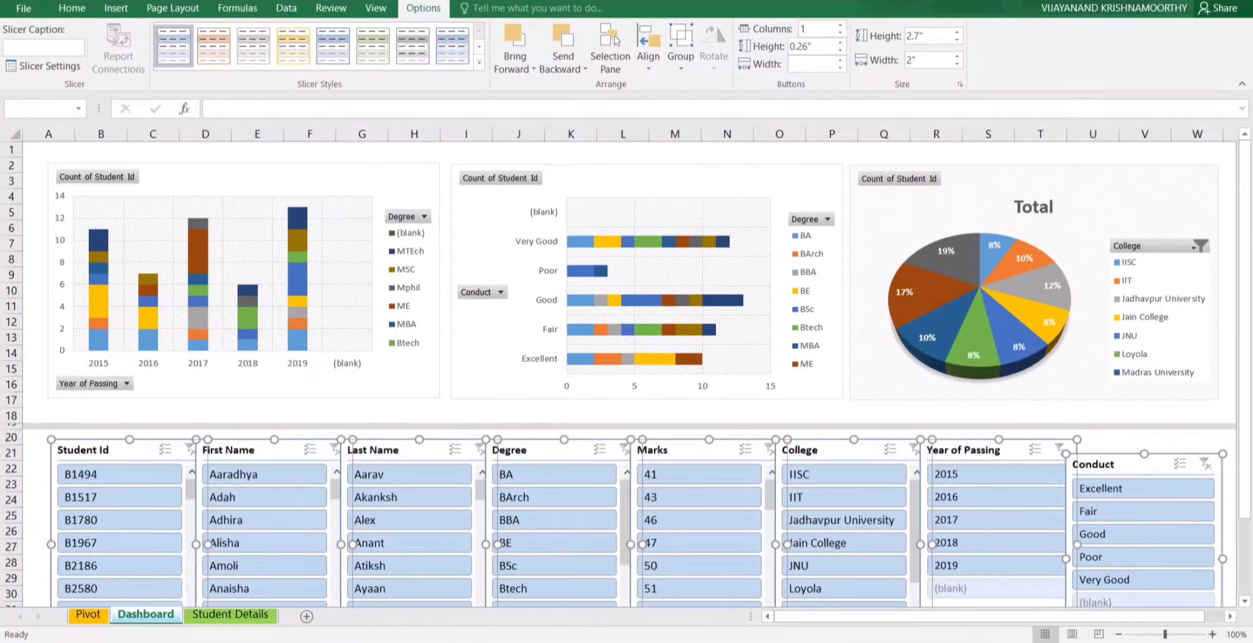
left_click(1144, 438)
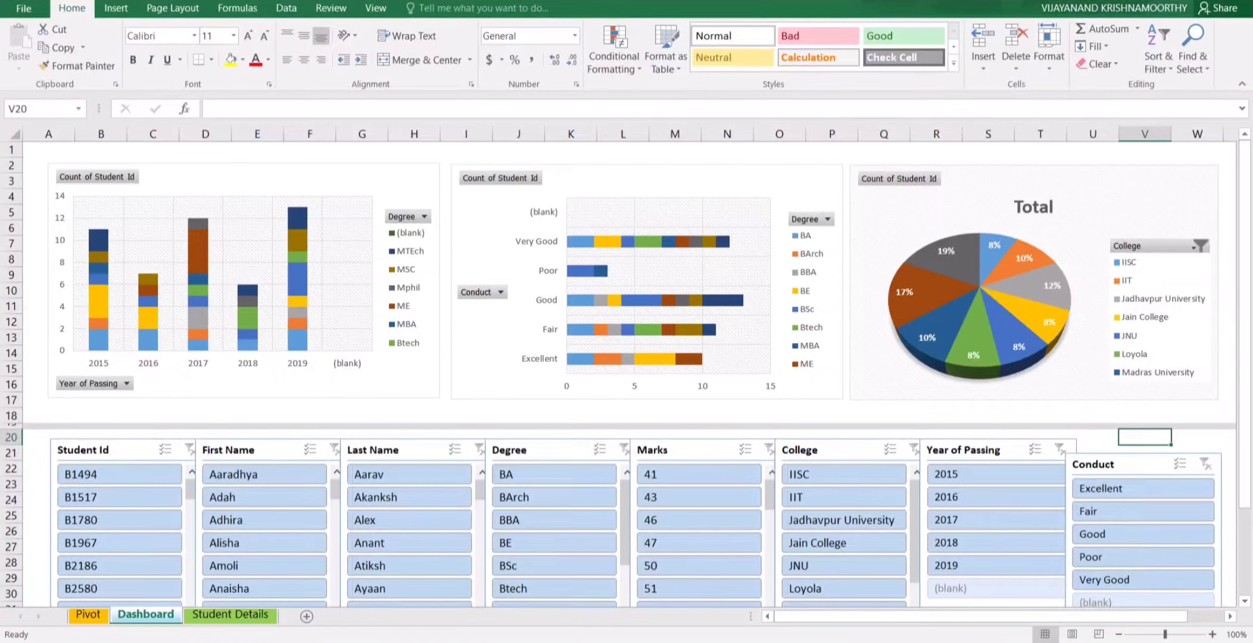
- Narrow the Student Id slicer to about 1.4" and shift the First Name and Last Name slicers toward it
left_click(119, 497)
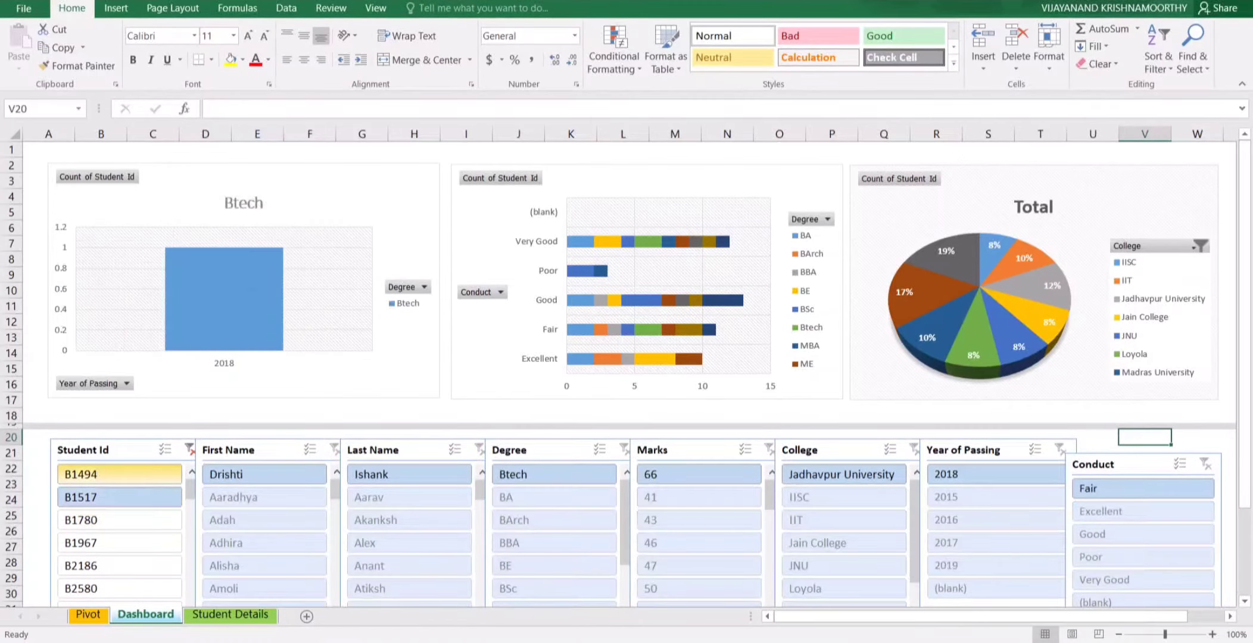
left_click(122, 450)
left_click_drag(208, 544, 161, 545)
left_click_drag(250, 450, 221, 450)
left_click_drag(400, 450, 392, 450)
- Narrow the Degree slicer to about 1.33" and the Marks slicer to about 1.26"
left_click(545, 451)
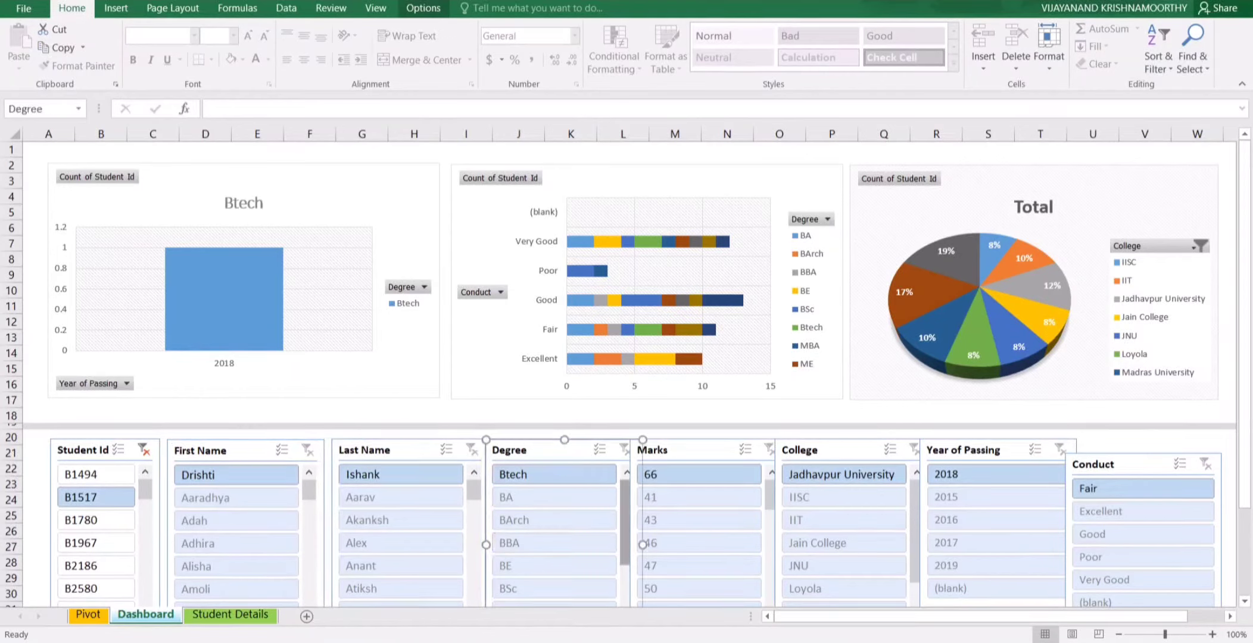
left_click_drag(643, 544, 589, 544)
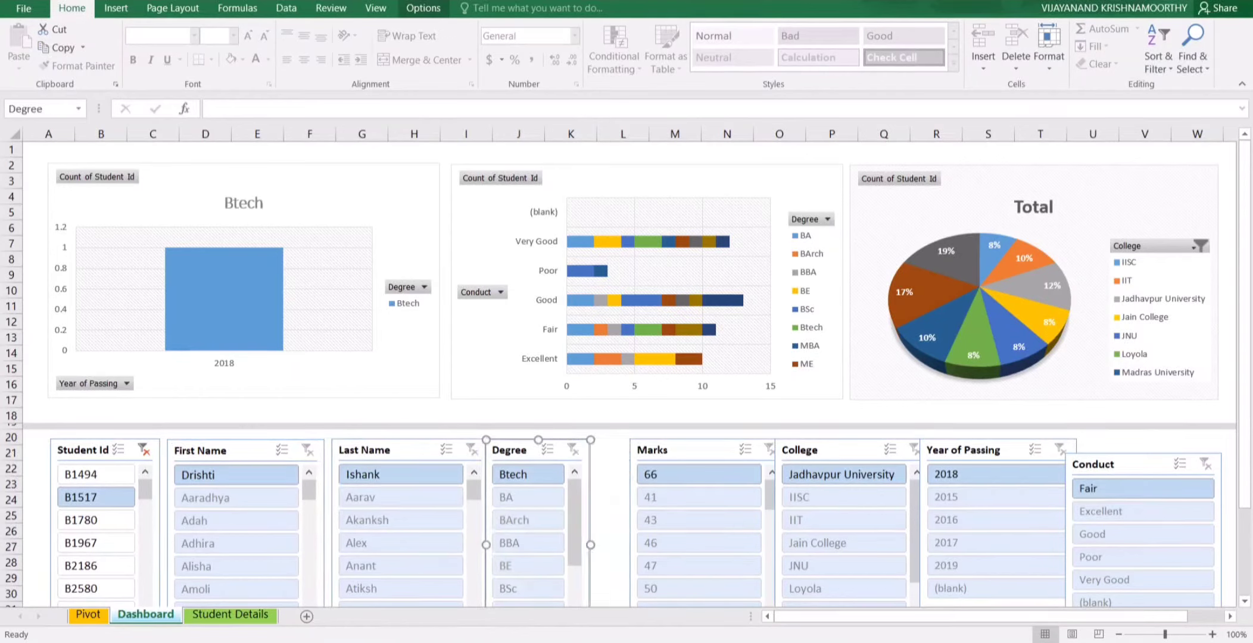
left_click(690, 450)
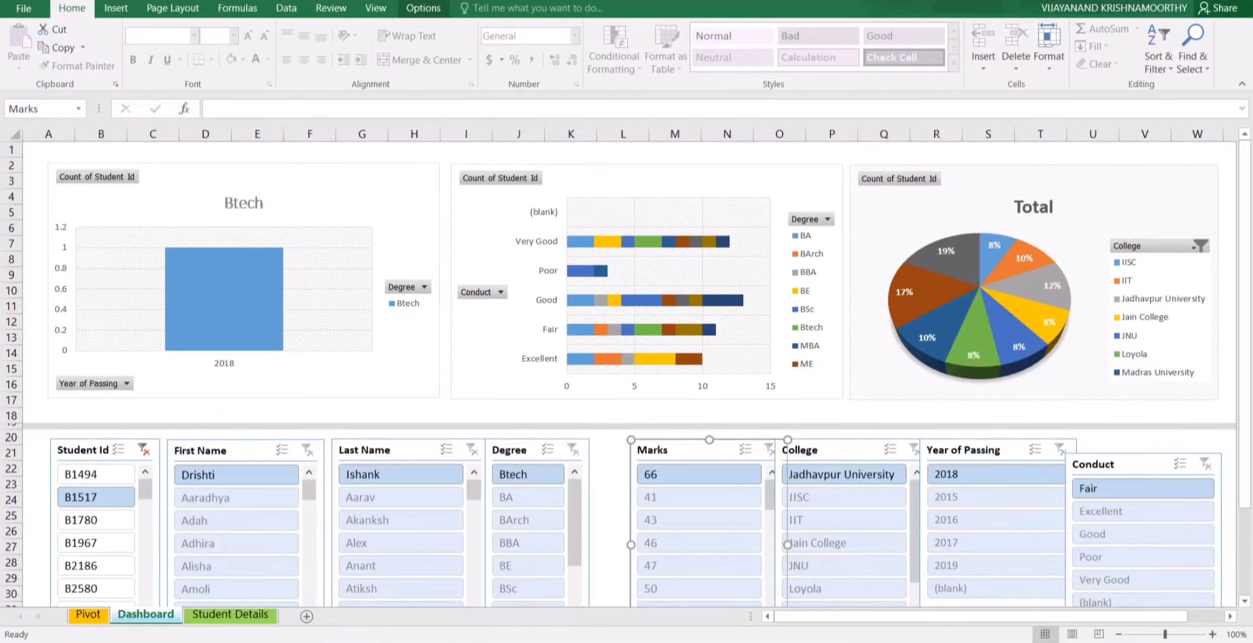
left_click_drag(787, 543, 725, 544)
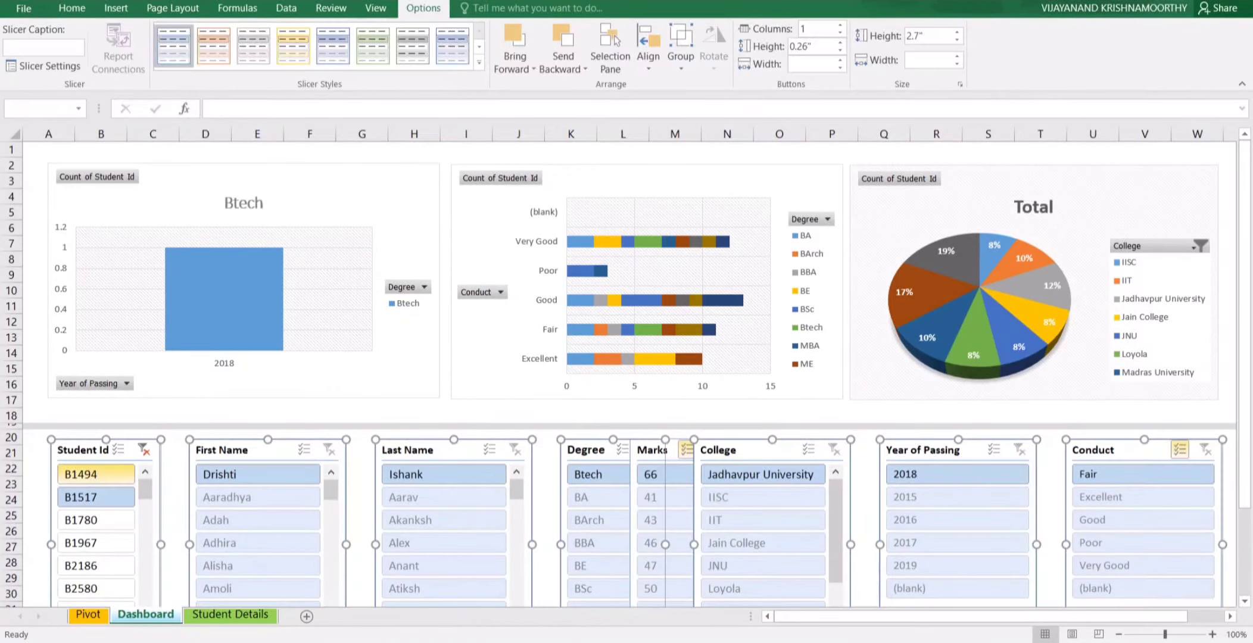
- Top-align all eight resized slicers and distribute them horizontally to even out the gaps between them
left_click(95, 474)
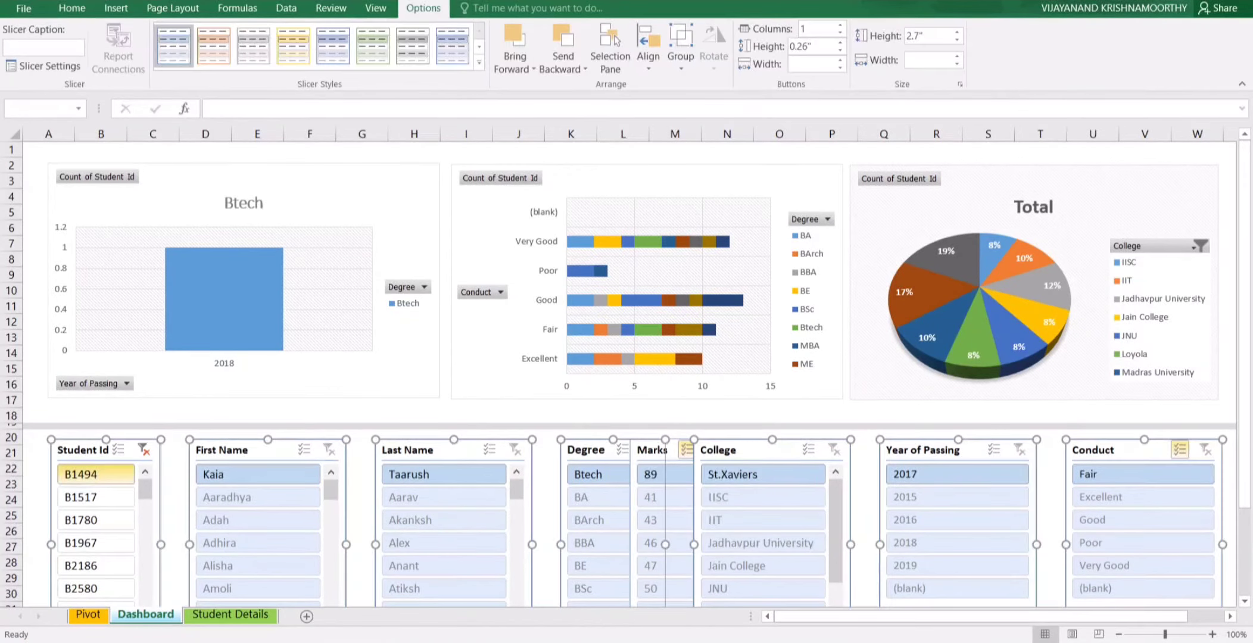
left_click(153, 468)
left_click(84, 450)
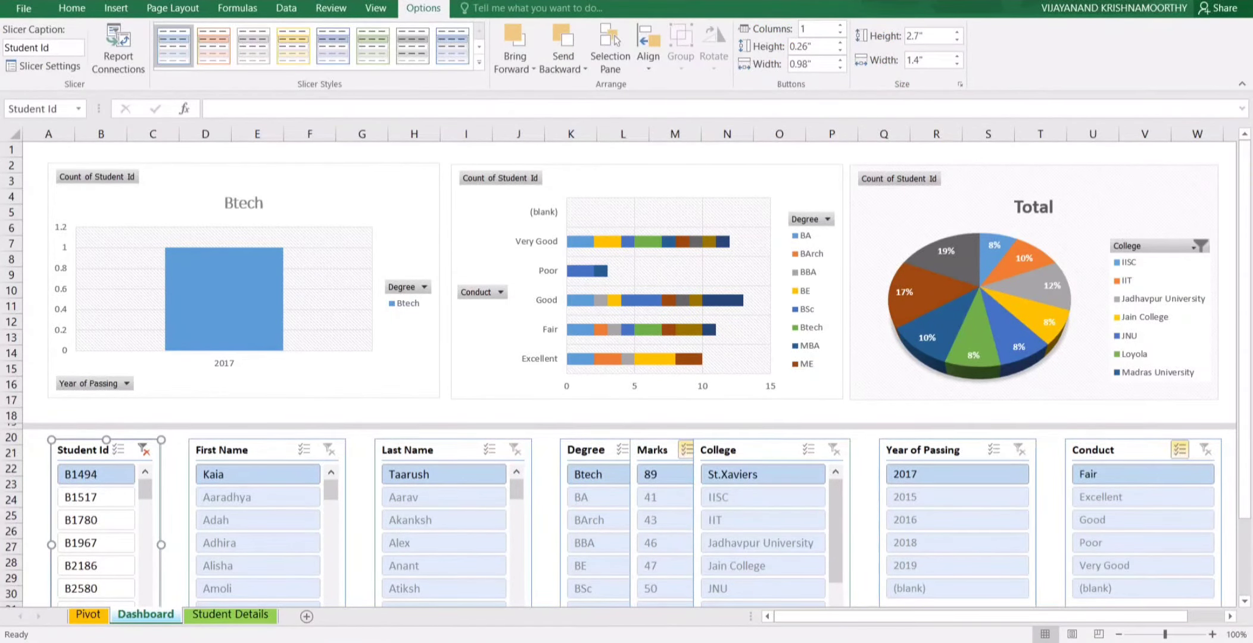
left_click(239, 450, "ctrl")
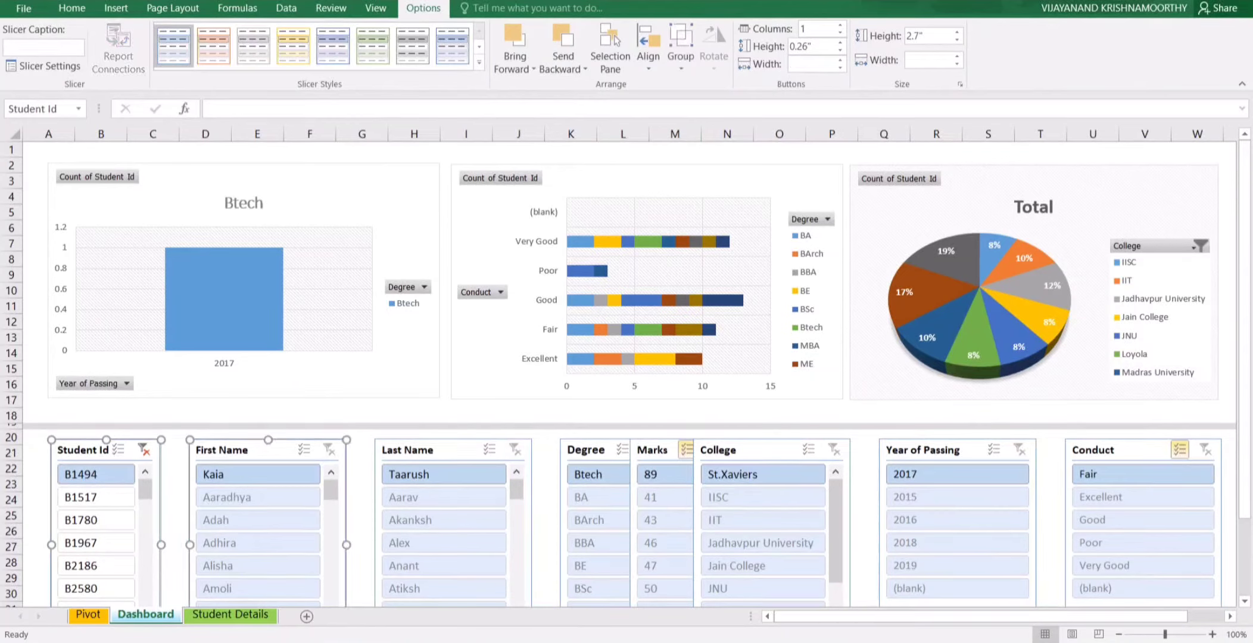
left_click(416, 450, "ctrl")
left_click(586, 450, "ctrl")
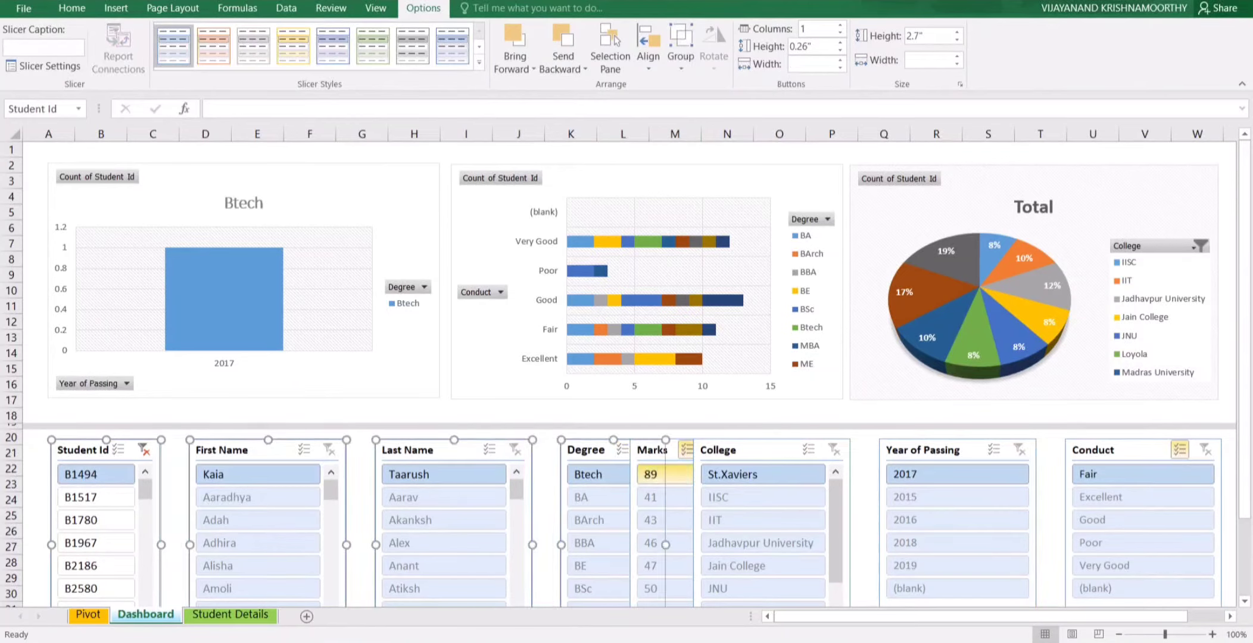
left_click(652, 451, "ctrl")
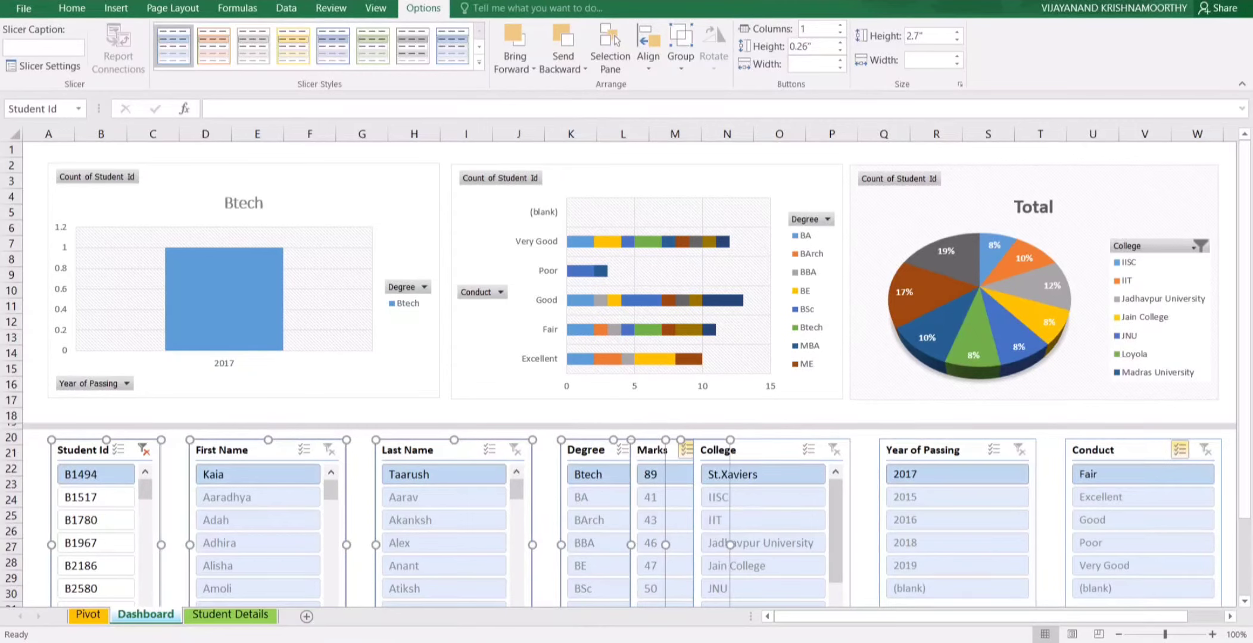
left_click(718, 451, "ctrl")
left_click(922, 450, "ctrl")
left_click(1093, 450, "ctrl")
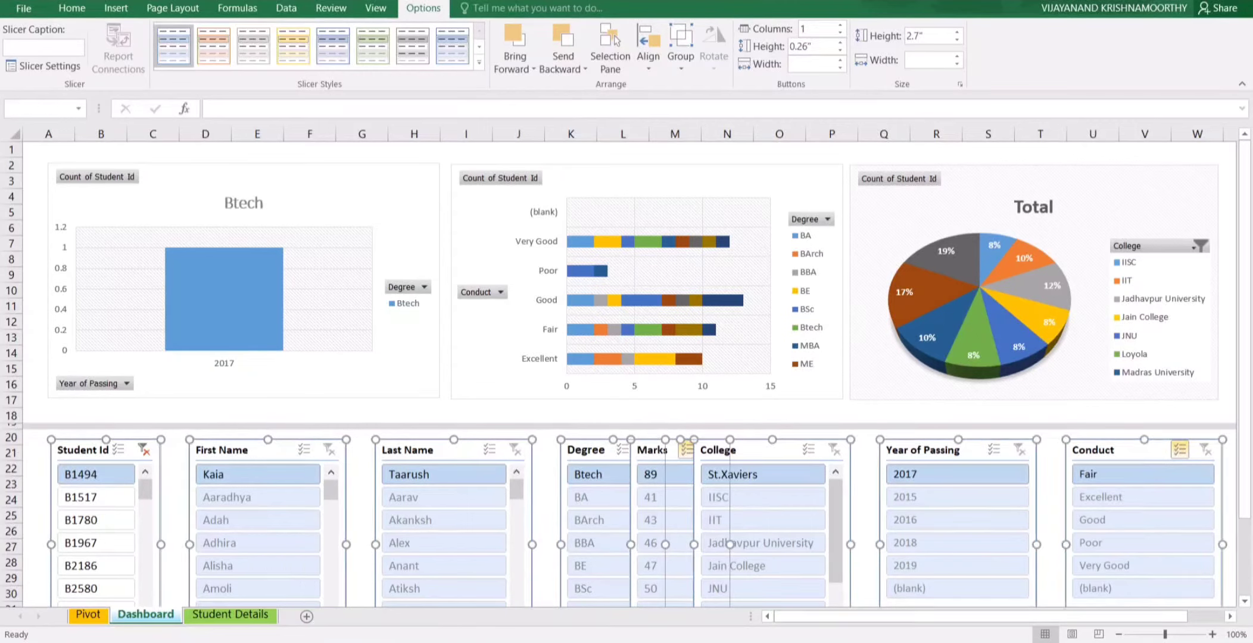
left_click(648, 57)
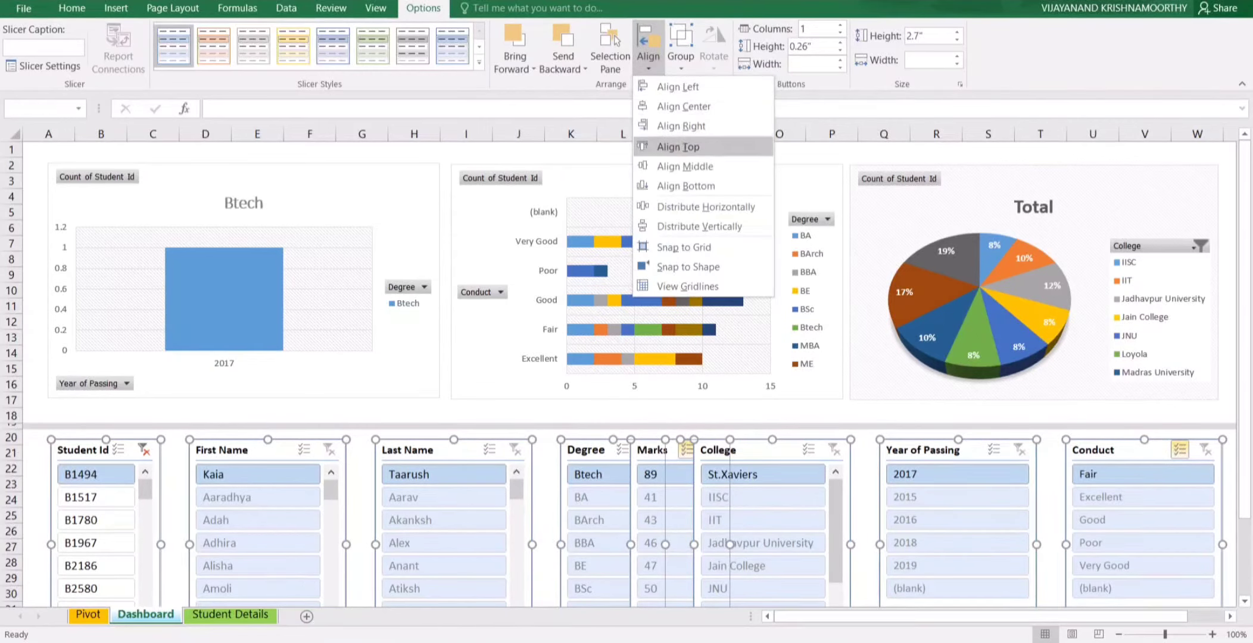
left_click(678, 147)
left_click(648, 57)
left_click(705, 206)
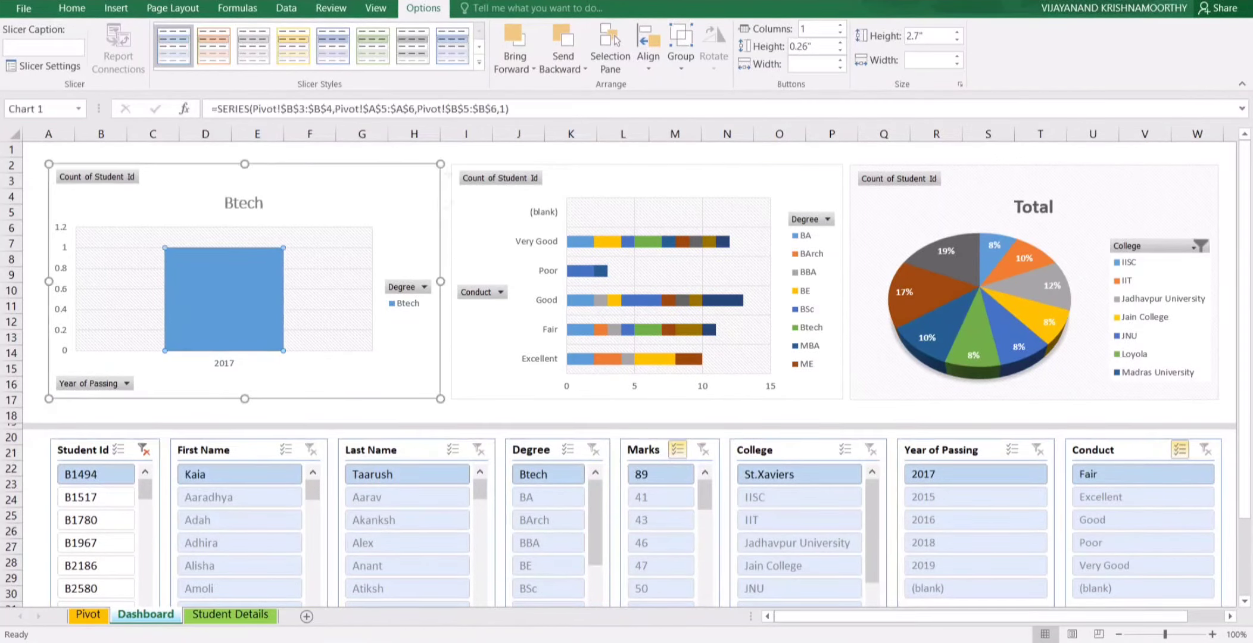
left_click(224, 299)
- Apply the deeper blue style from the Dark slicer styles to the Student Id slicer
left_click(90, 450)
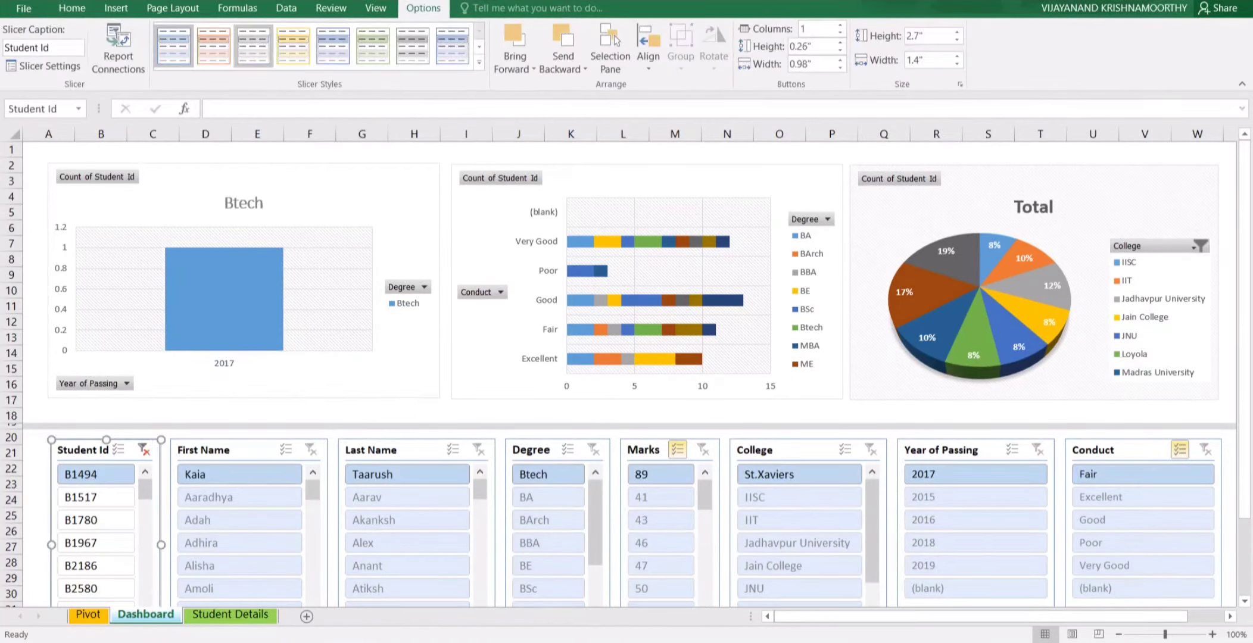
left_click(479, 62)
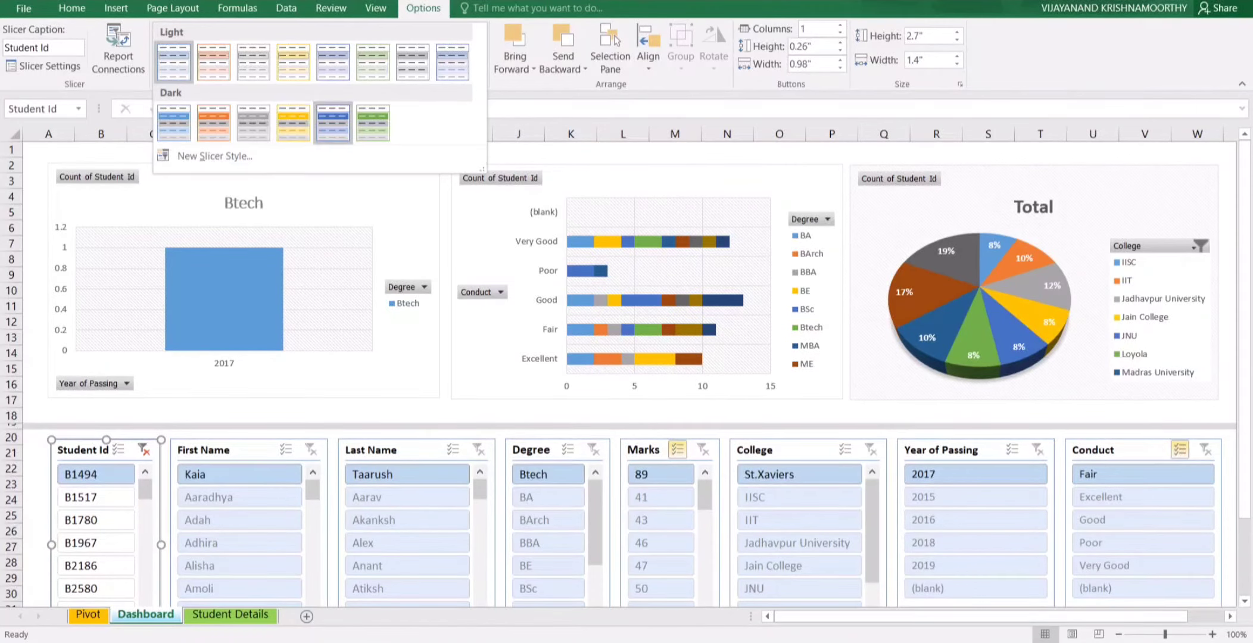
left_click(332, 122)
- Apply the yellow style from the Dark slicer styles to the First Name and Last Name slicers
left_click(202, 450)
left_click(479, 62)
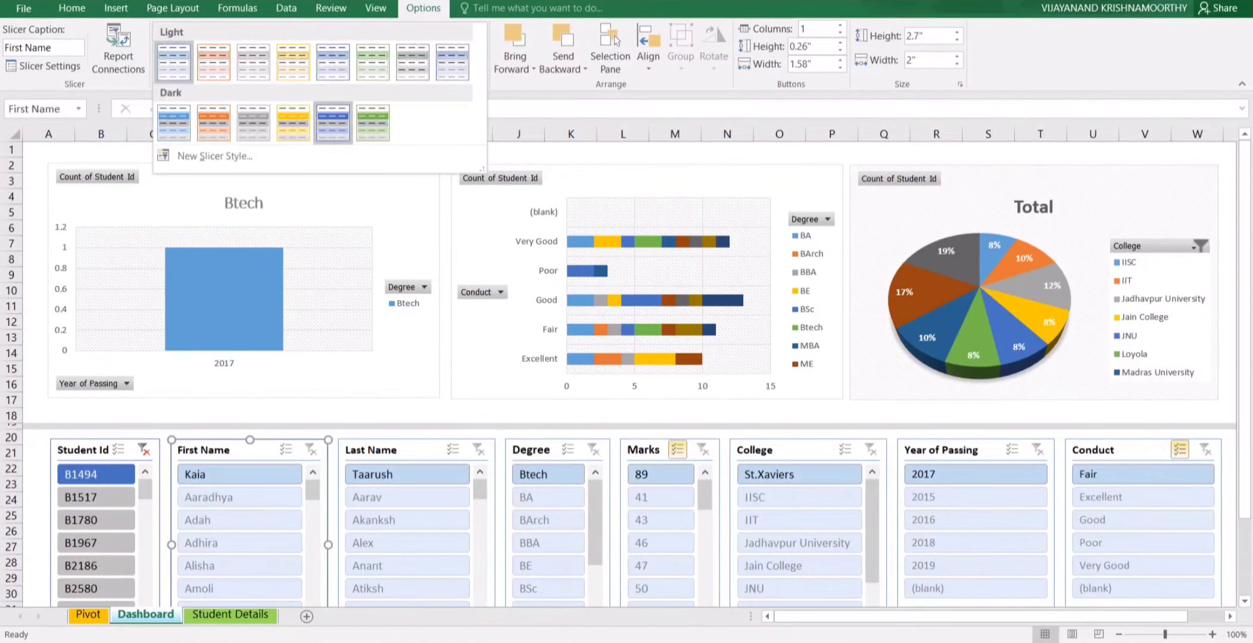
left_click(293, 122)
left_click(381, 450)
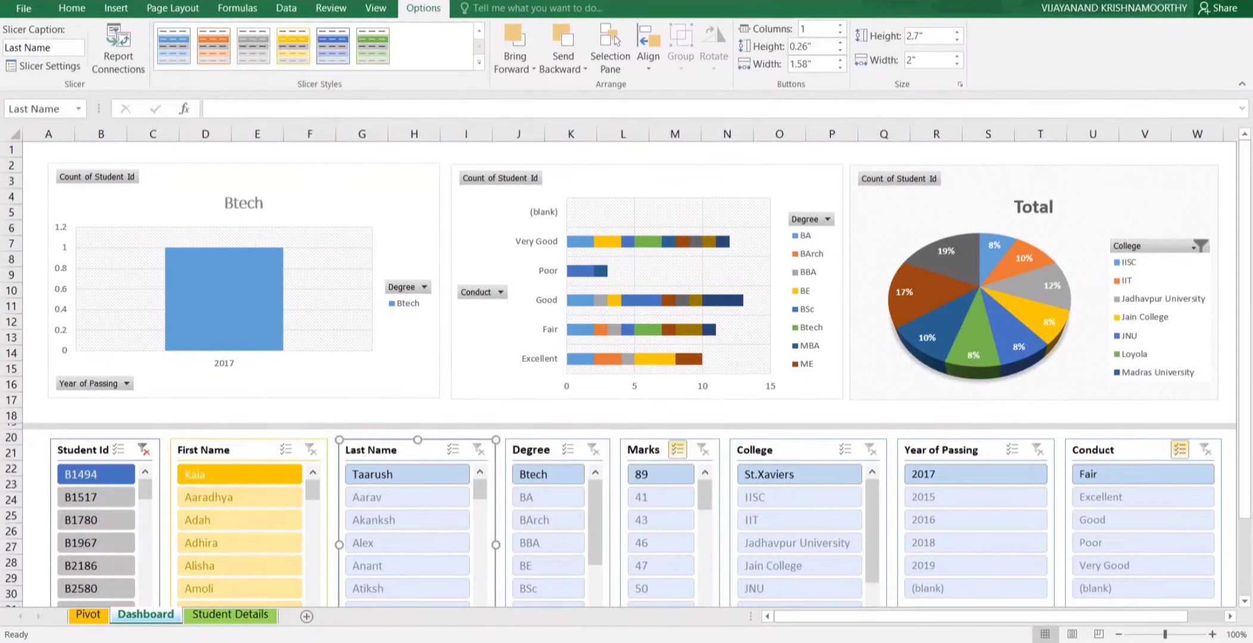
left_click(293, 46)
left_click(479, 62)
left_click(293, 122)
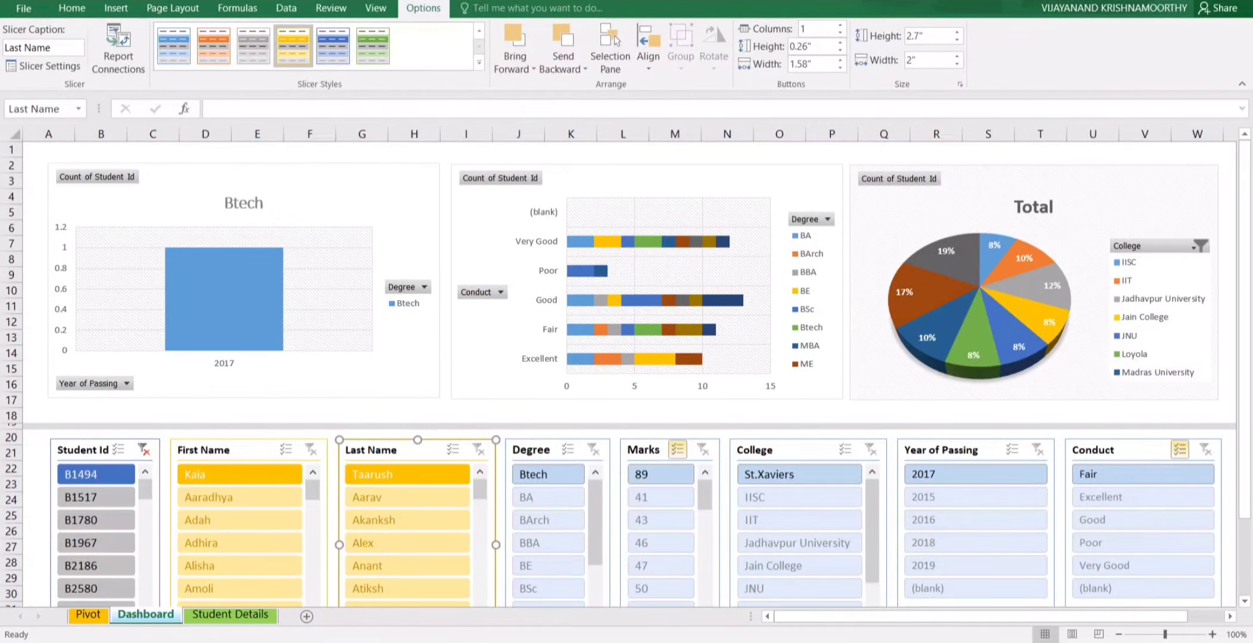
- Apply the orange style from the Dark slicer styles to the Degree and Marks slicers
left_click(531, 450)
left_click(333, 46)
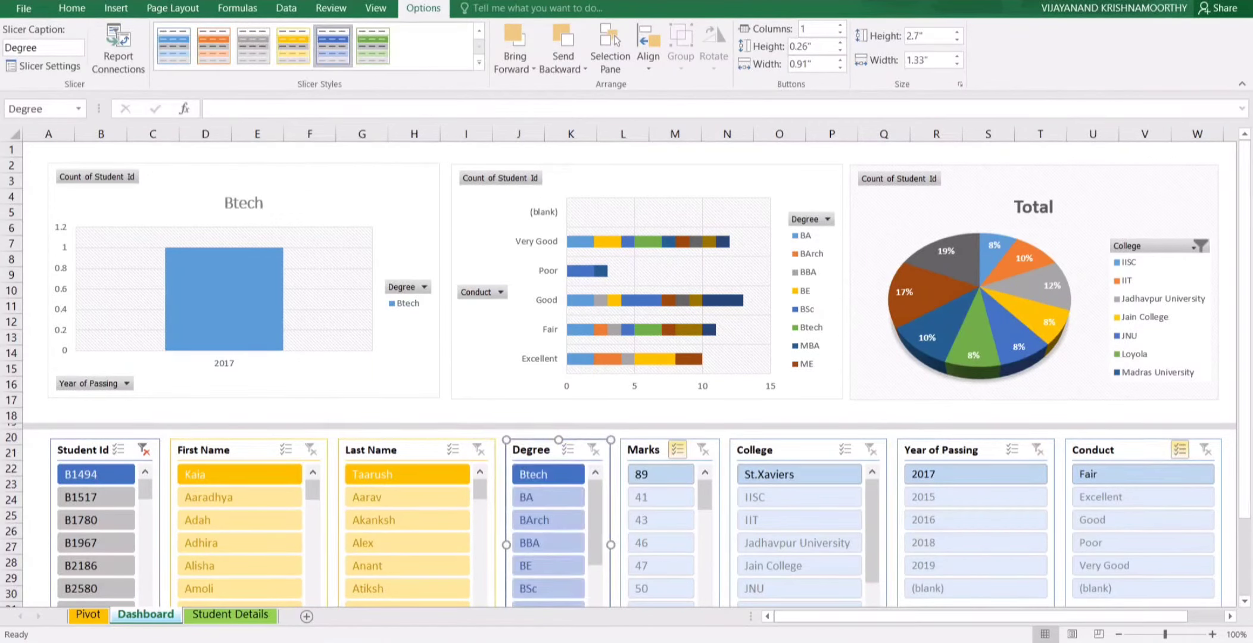
left_click(480, 62)
left_click(213, 122)
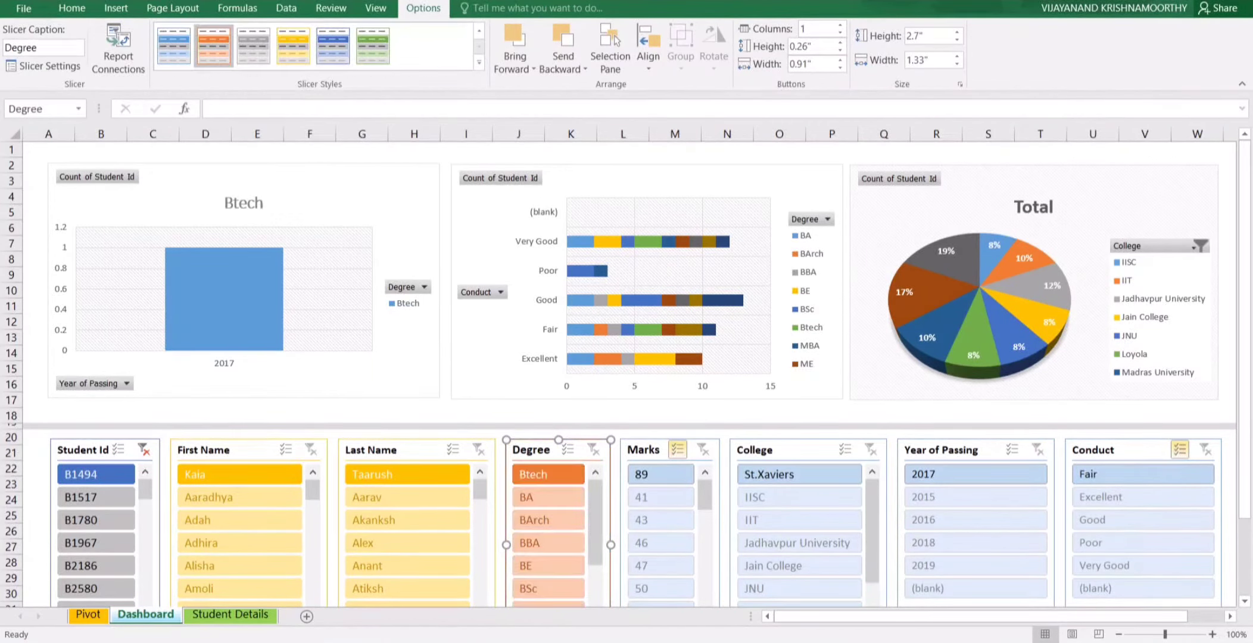
left_click(643, 450)
left_click(214, 47)
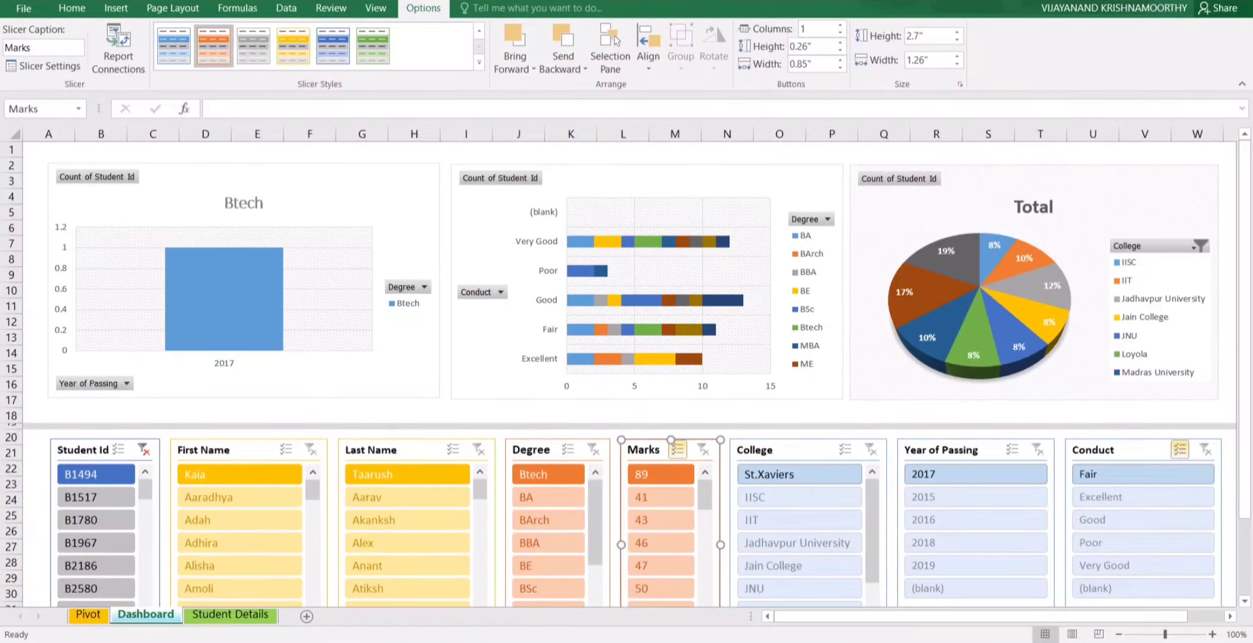
- Give the College slicer the same dark orange style as the Degree and Marks slicers
left_click(774, 450)
left_click(479, 62)
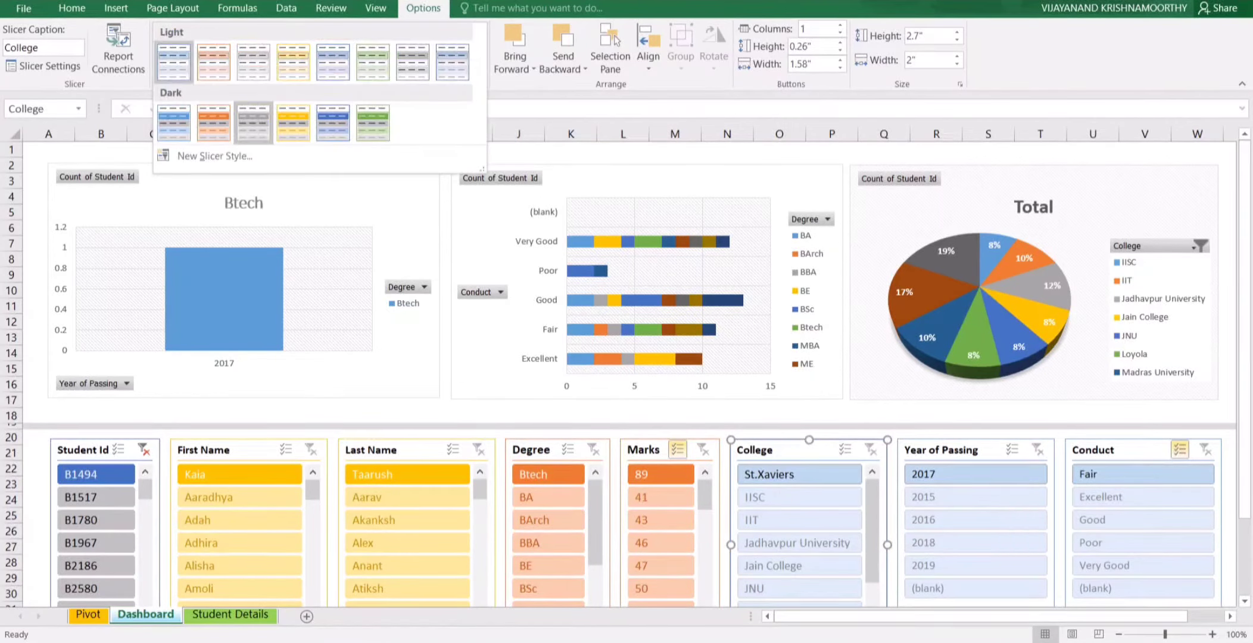
left_click(173, 122)
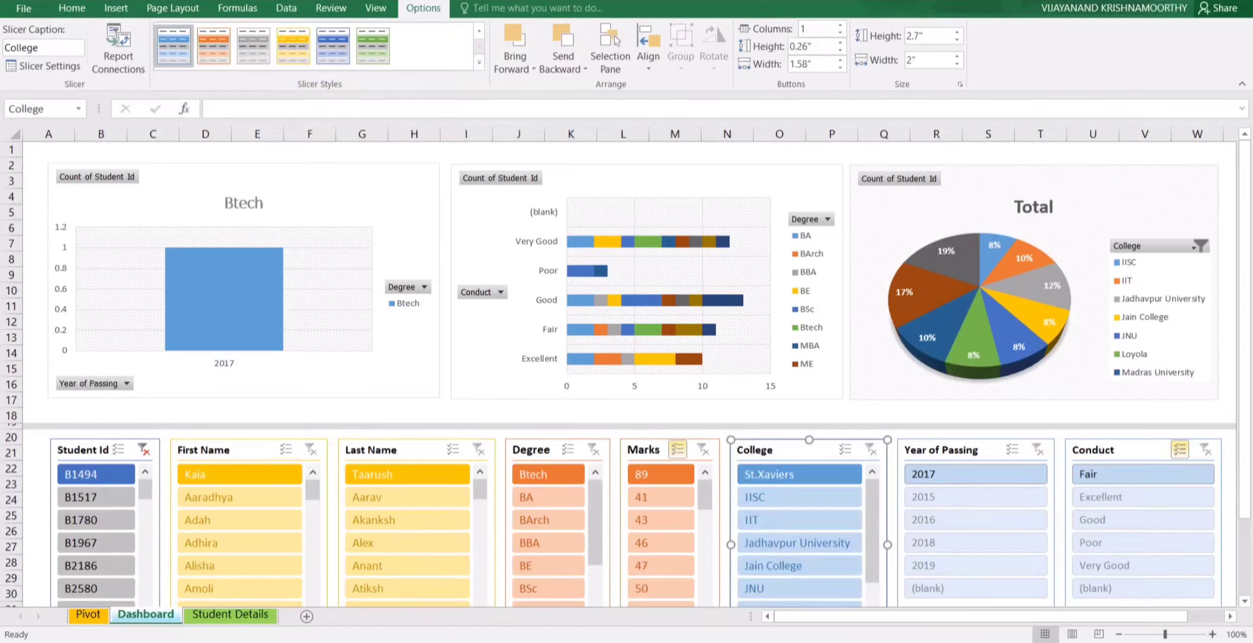
left_click(940, 450)
left_click(774, 450)
left_click(213, 46)
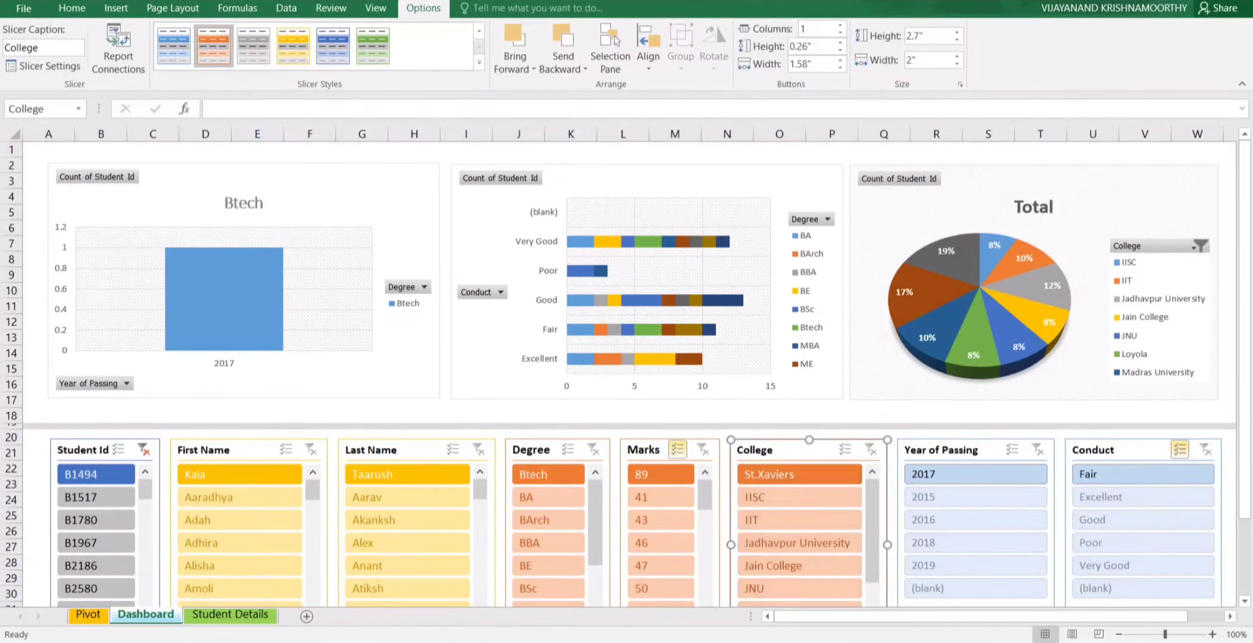
- Apply the deeper blue Dark slicer style to the Year of Passing and Conduct slicers
left_click(940, 450)
left_click(334, 47)
left_click(1095, 450)
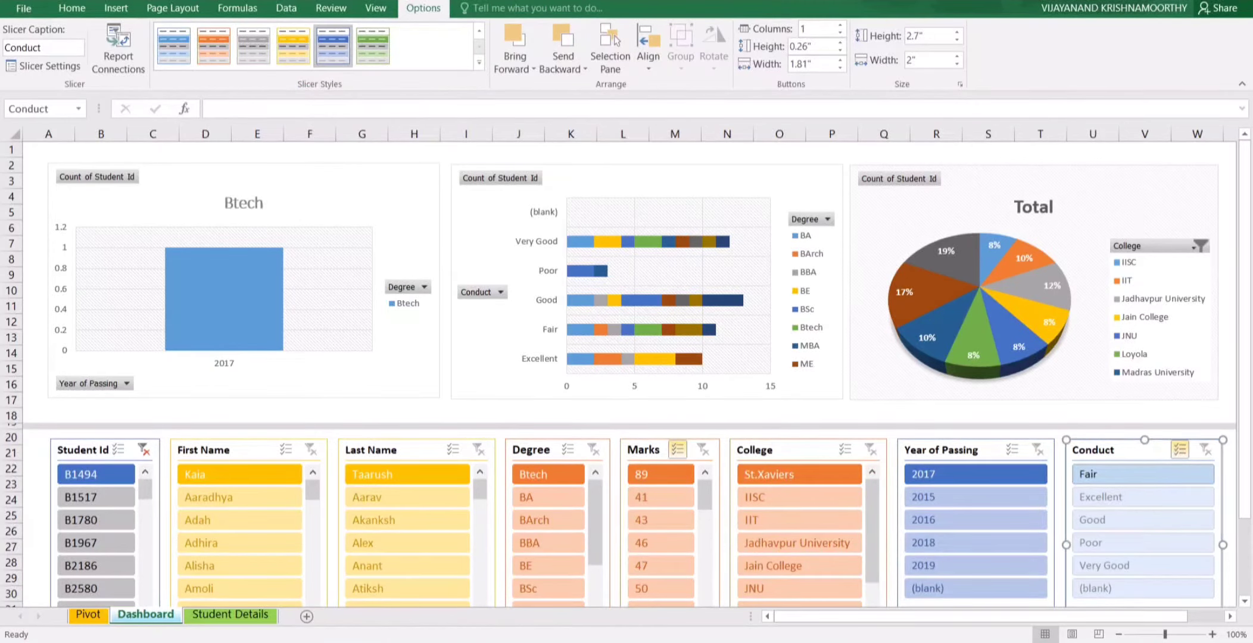
left_click(334, 47)
- Apply the green style from the Dark slicer styles to the First Name and Last Name slicers
left_click(203, 450)
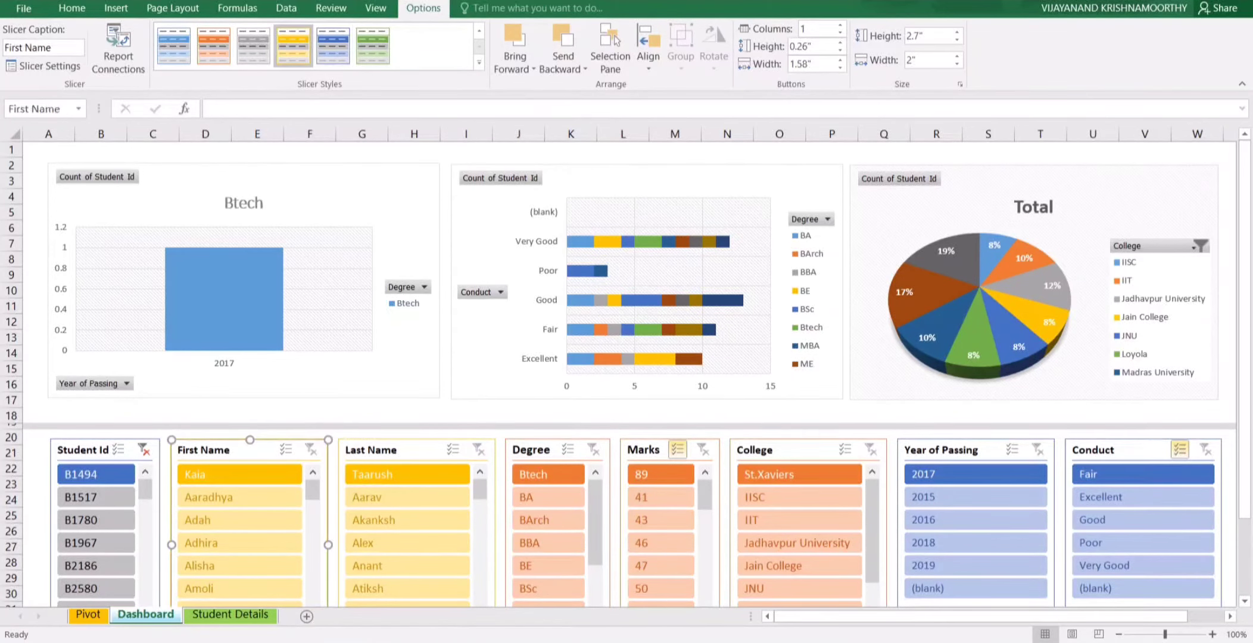
left_click(373, 46)
left_click(371, 450)
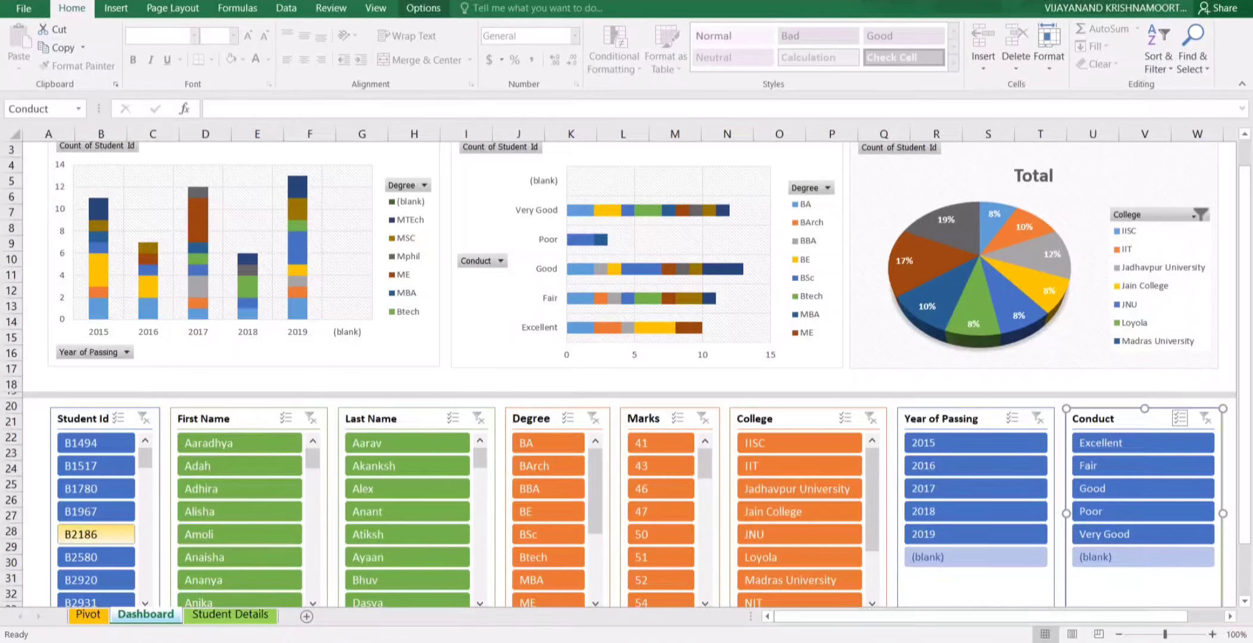
- Test the Student Id slicer with a single ID and the First Name slicer with a single name, clearing each filter
left_click(95, 534)
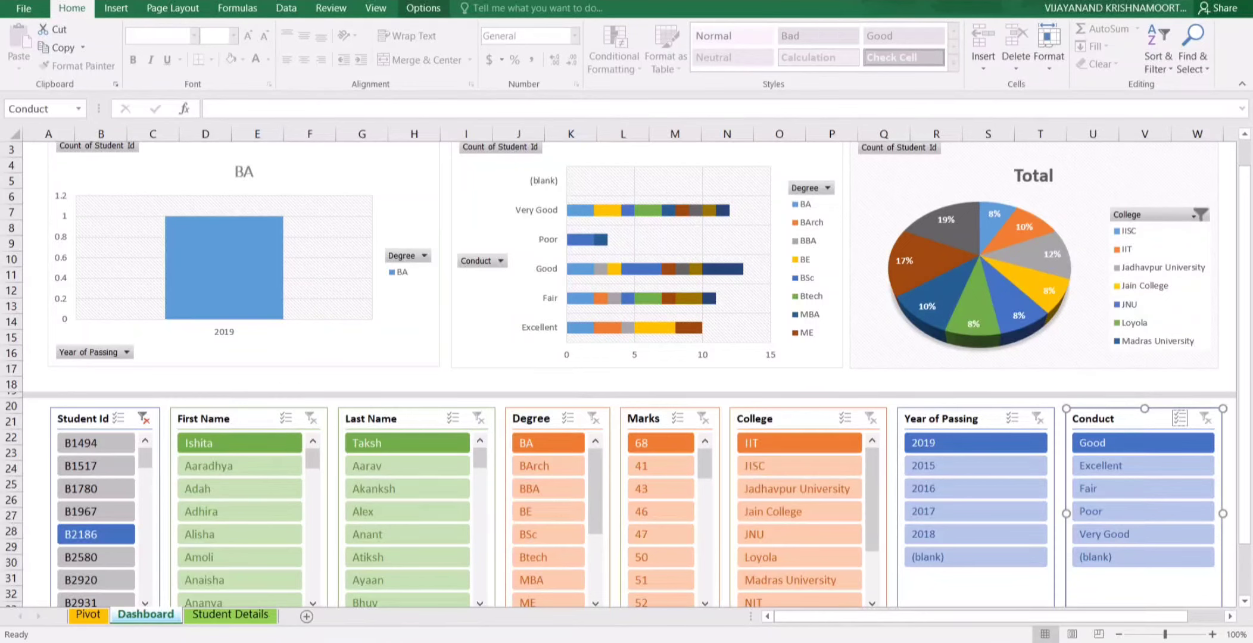
left_click(144, 418)
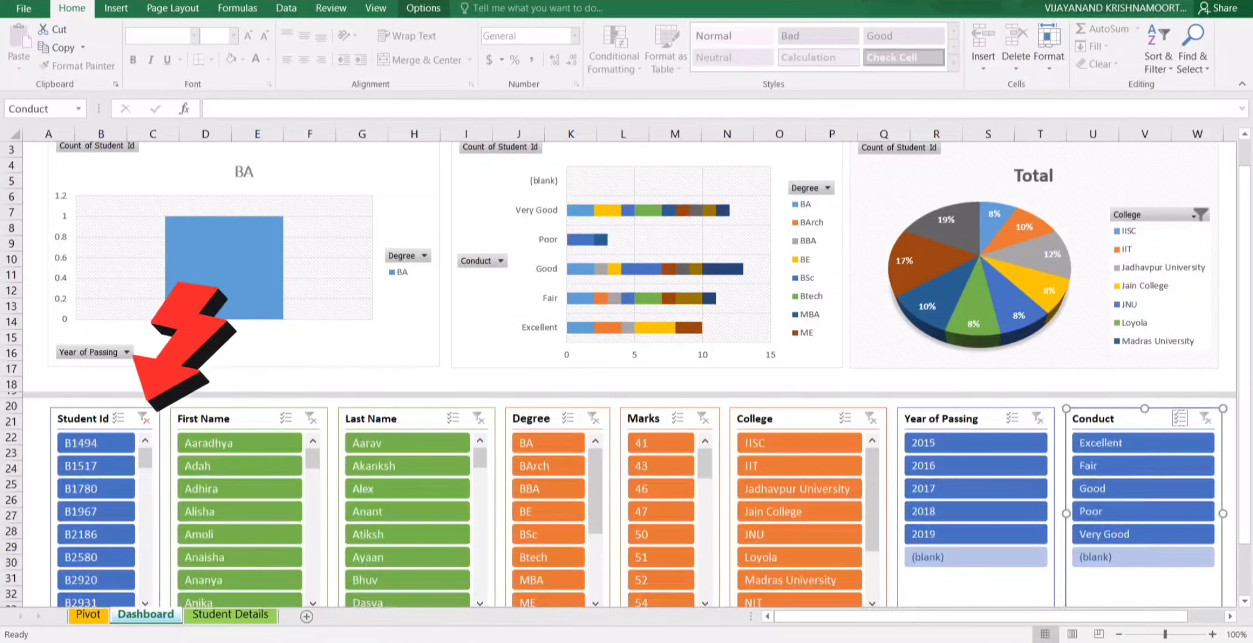
left_click(239, 580)
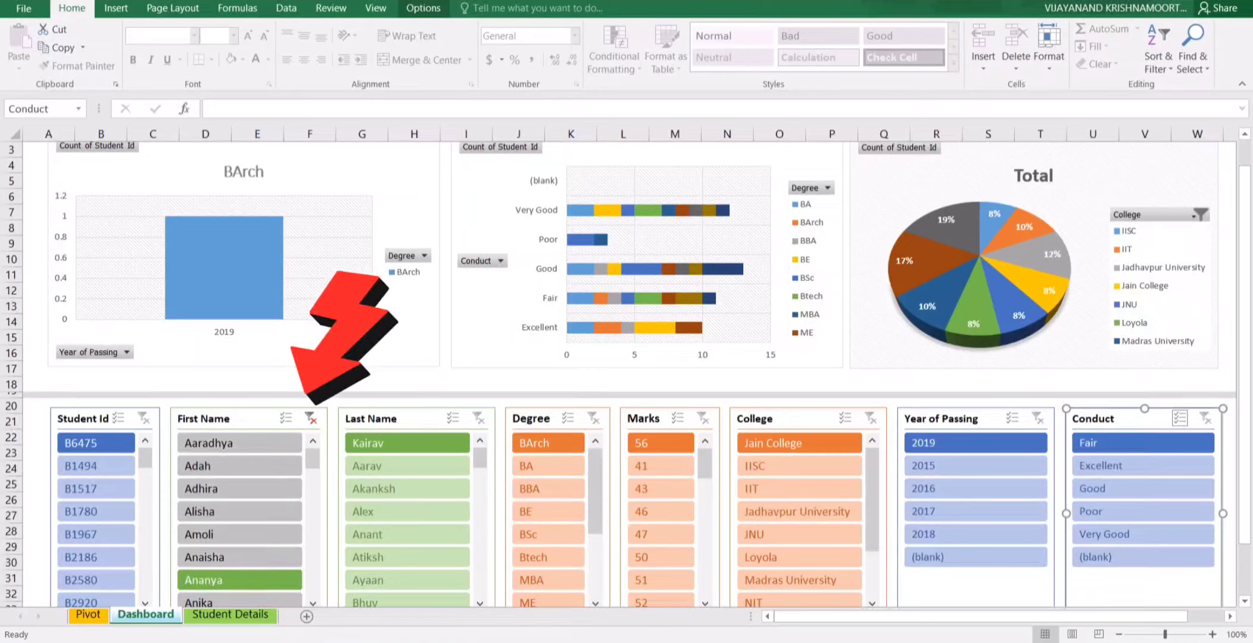
left_click(310, 419)
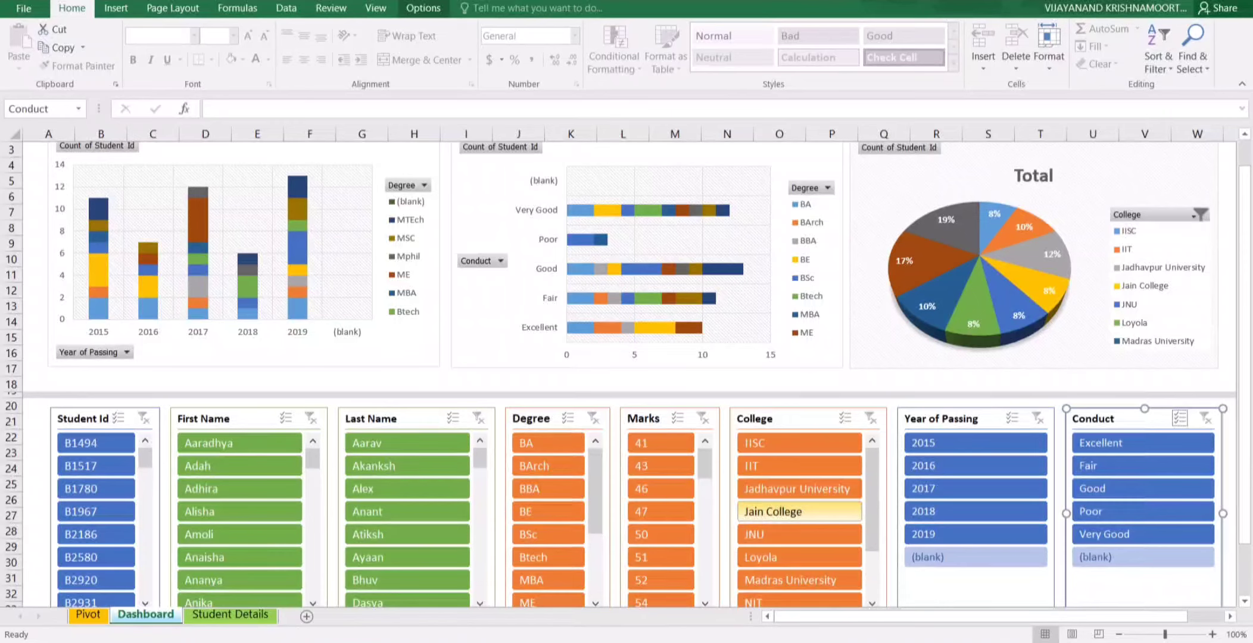
- Test the Degree slicer with BSc and the Conduct slicer with Excellent and Poor, clearing each slicer's filter
left_click(548, 534)
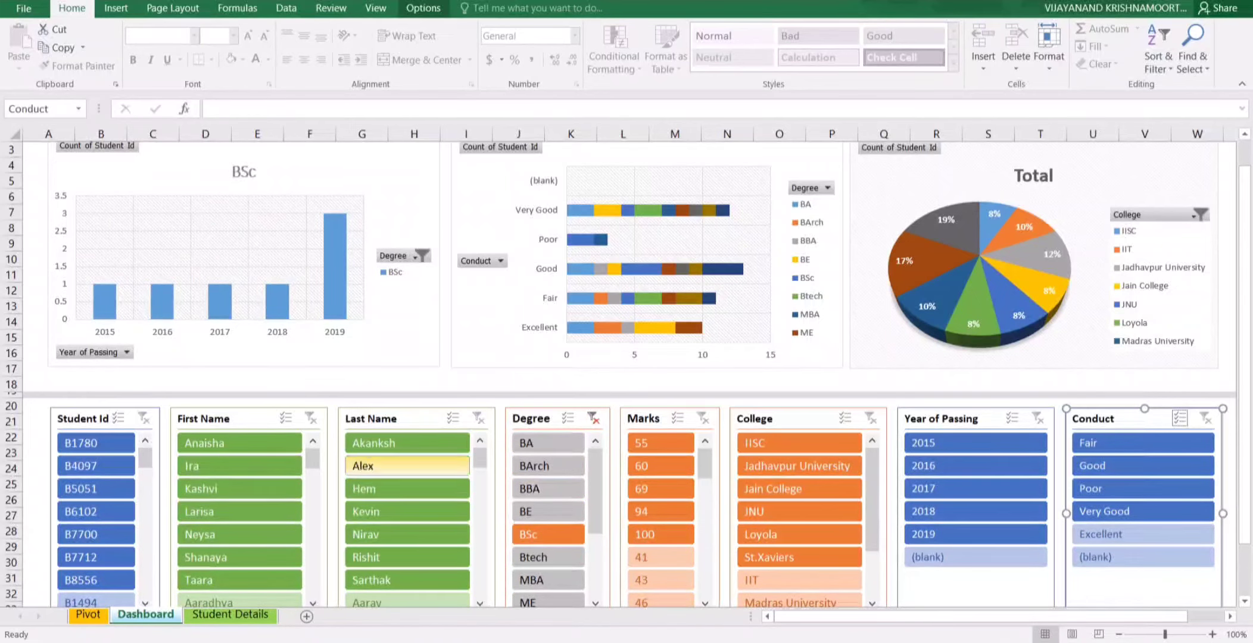
left_click(593, 419)
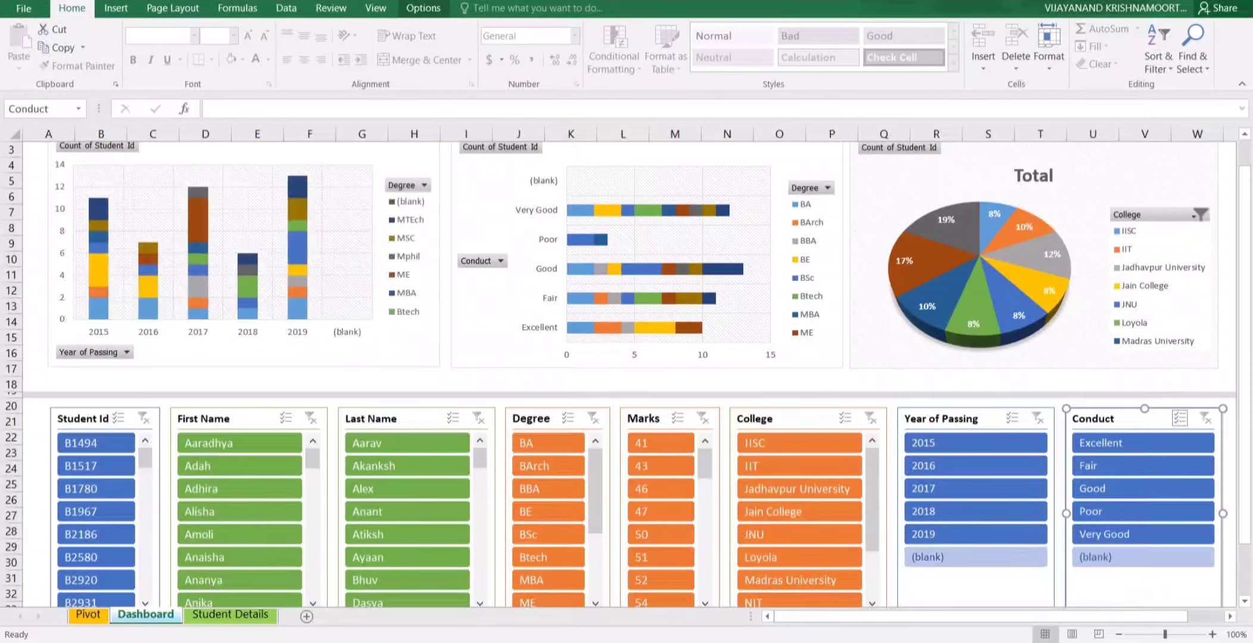
left_click(1142, 442)
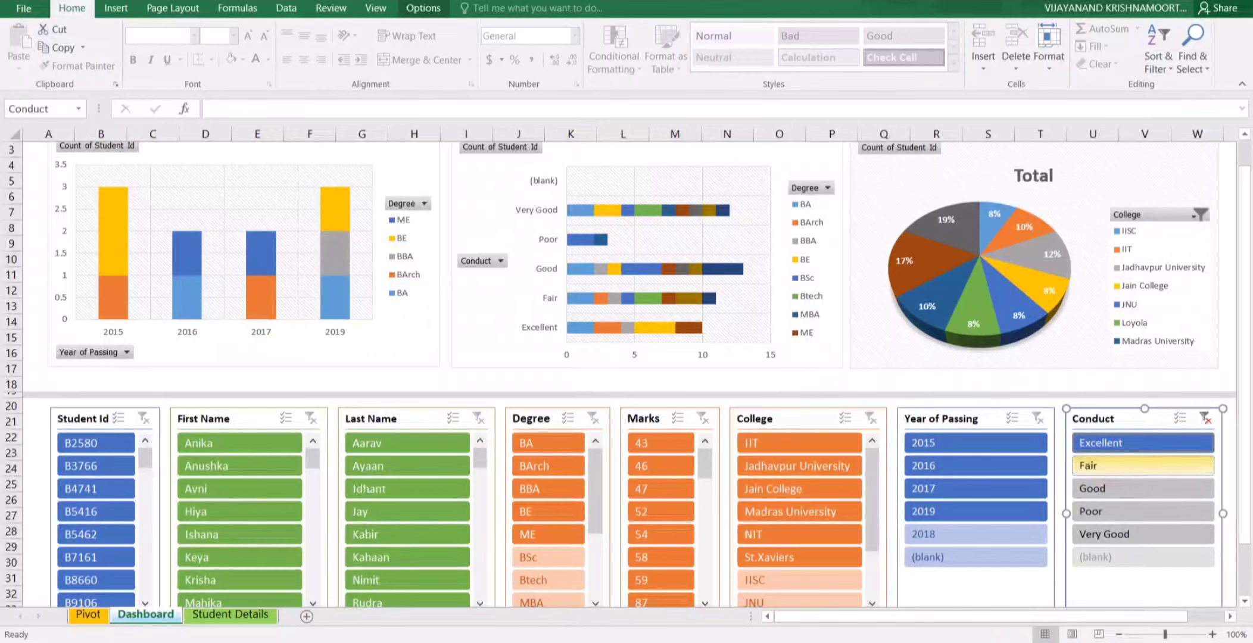
left_click(1142, 512)
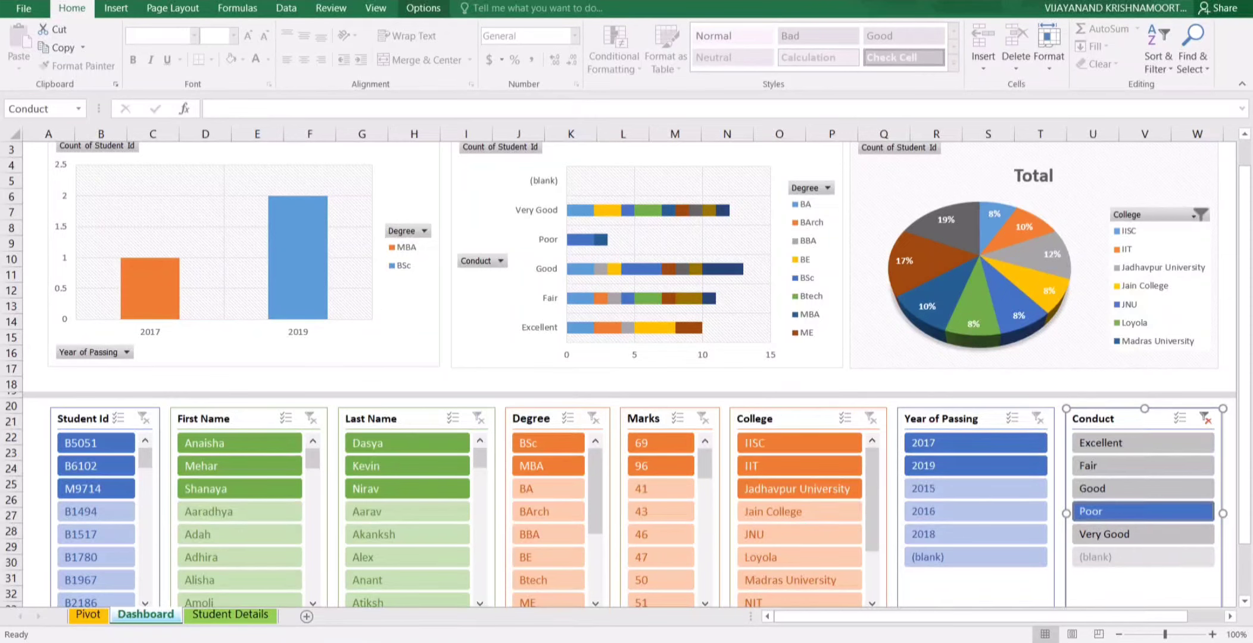
left_click(1205, 419)
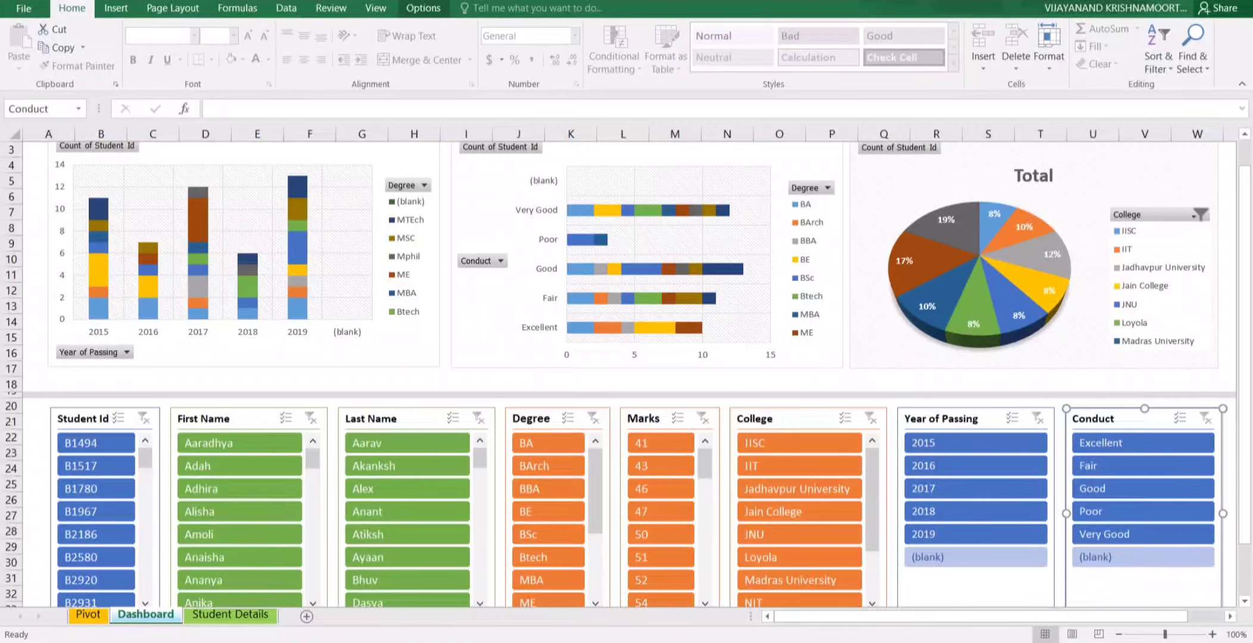
- Filter the Year of Passing column chart's Degree field to BE and BSc only
left_click(811, 187)
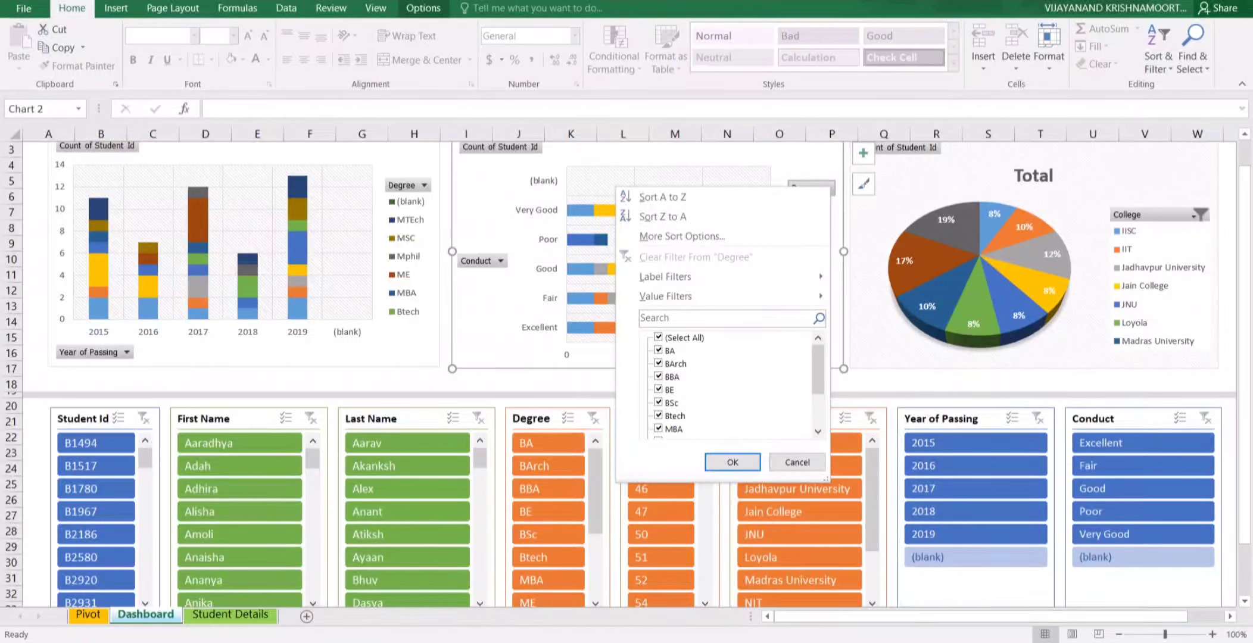
left_click(407, 186)
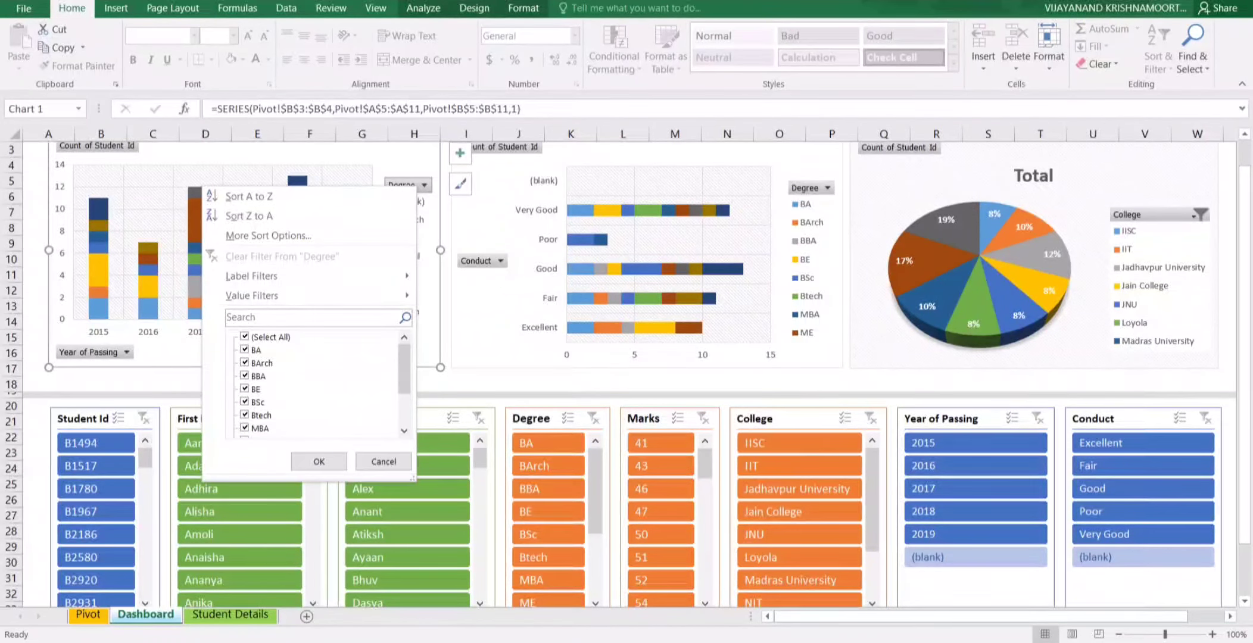
left_click(245, 337)
left_click(245, 388)
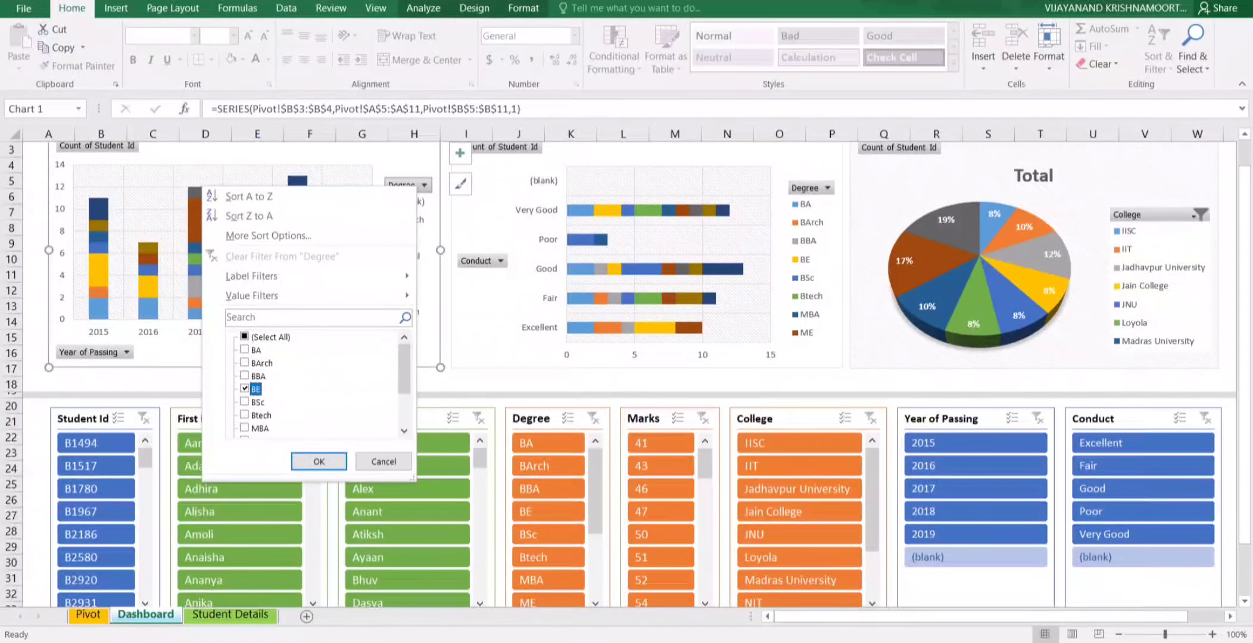
left_click(318, 461)
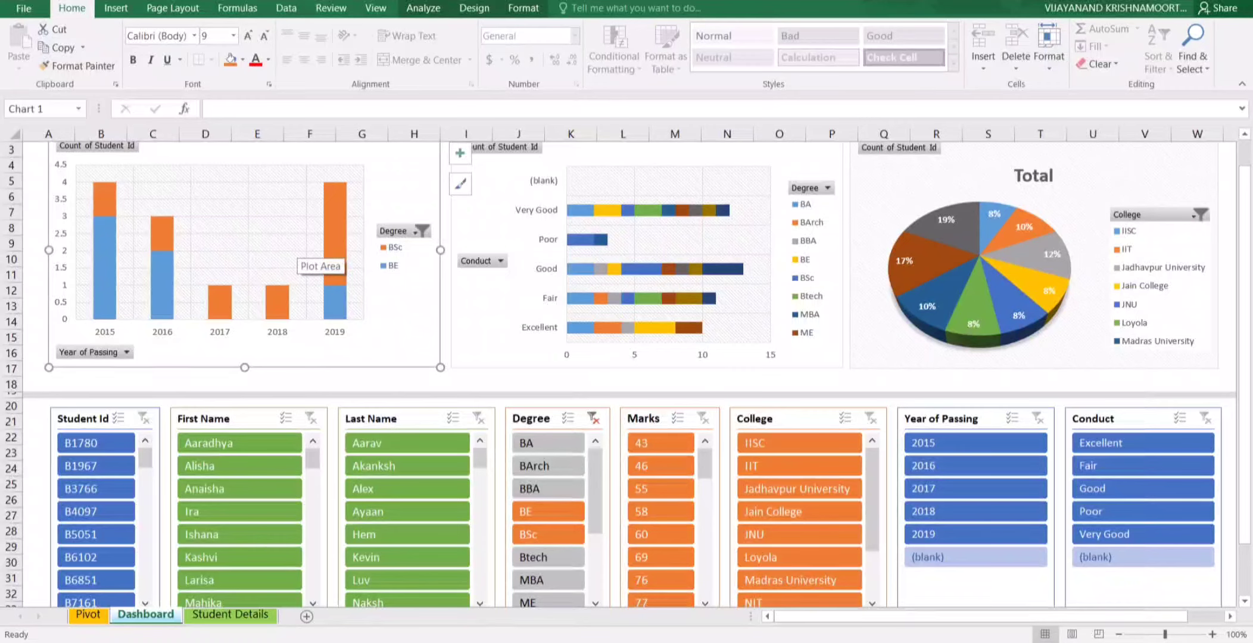
- Filter the column chart's Year of Passing field to 2019 only
left_click(127, 352)
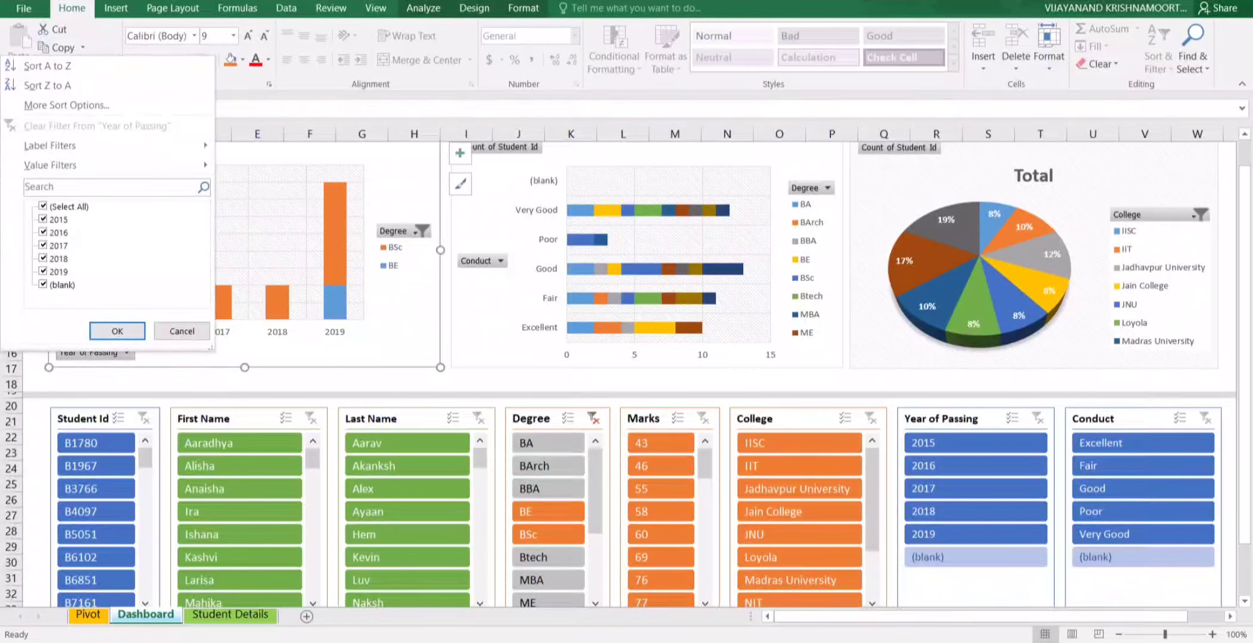
left_click(60, 206)
left_click(59, 271)
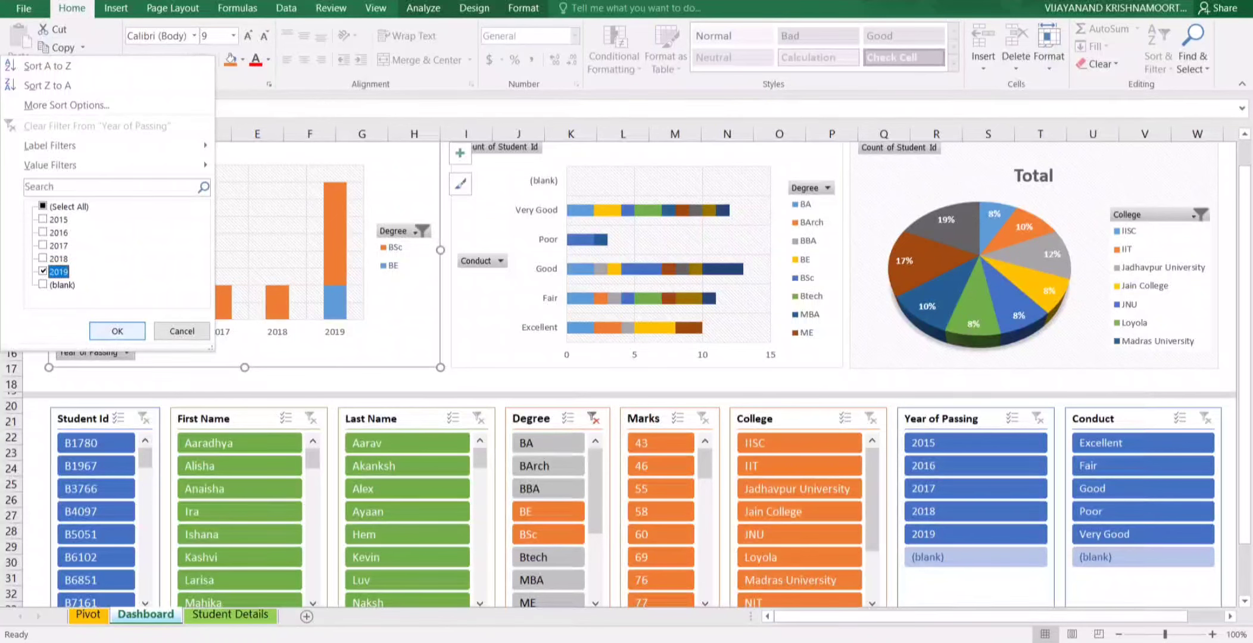
left_click(117, 331)
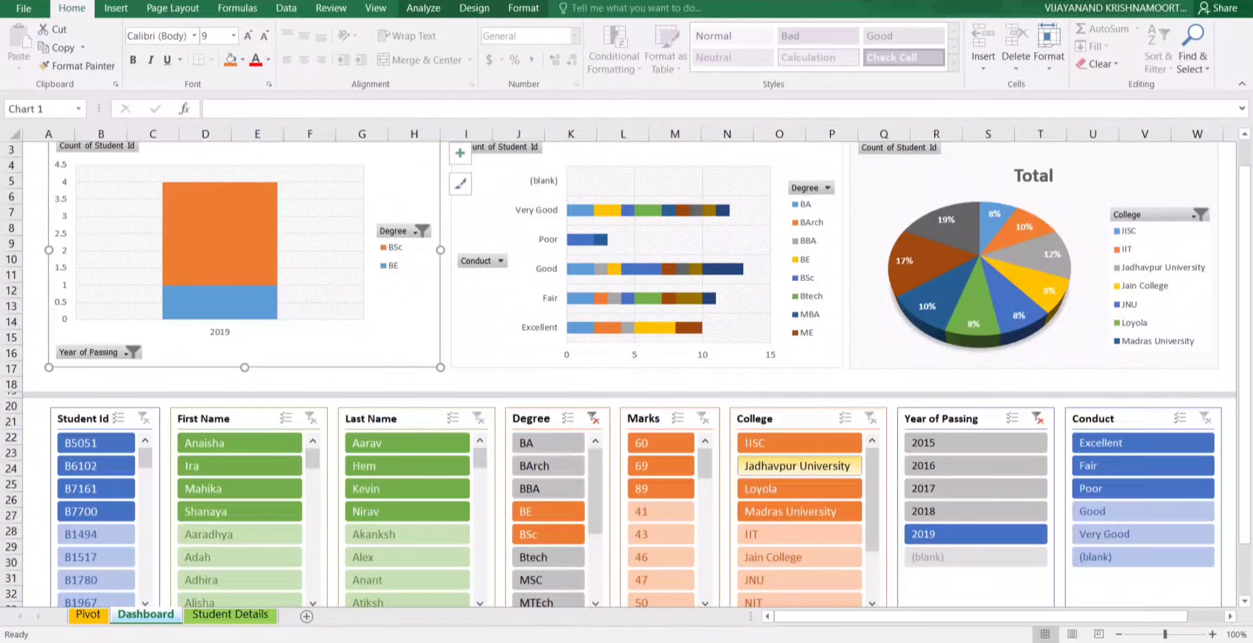
- Reselect all degrees and all years of passing in the column chart's field filters
left_click(422, 230)
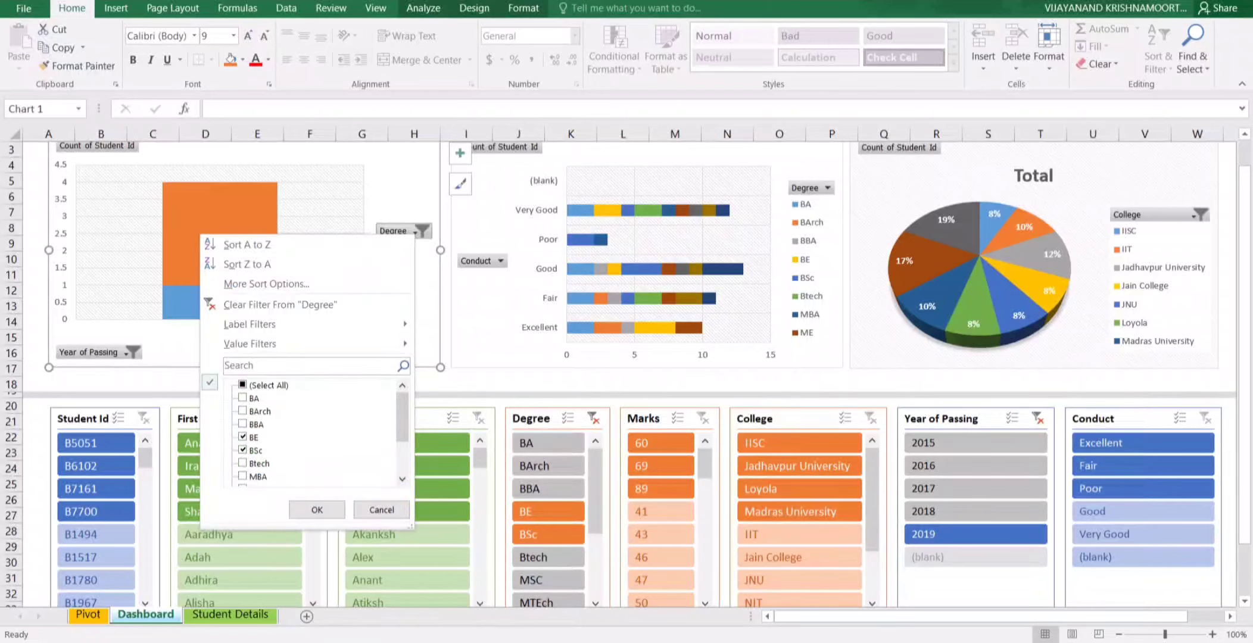
left_click(243, 384)
left_click(317, 510)
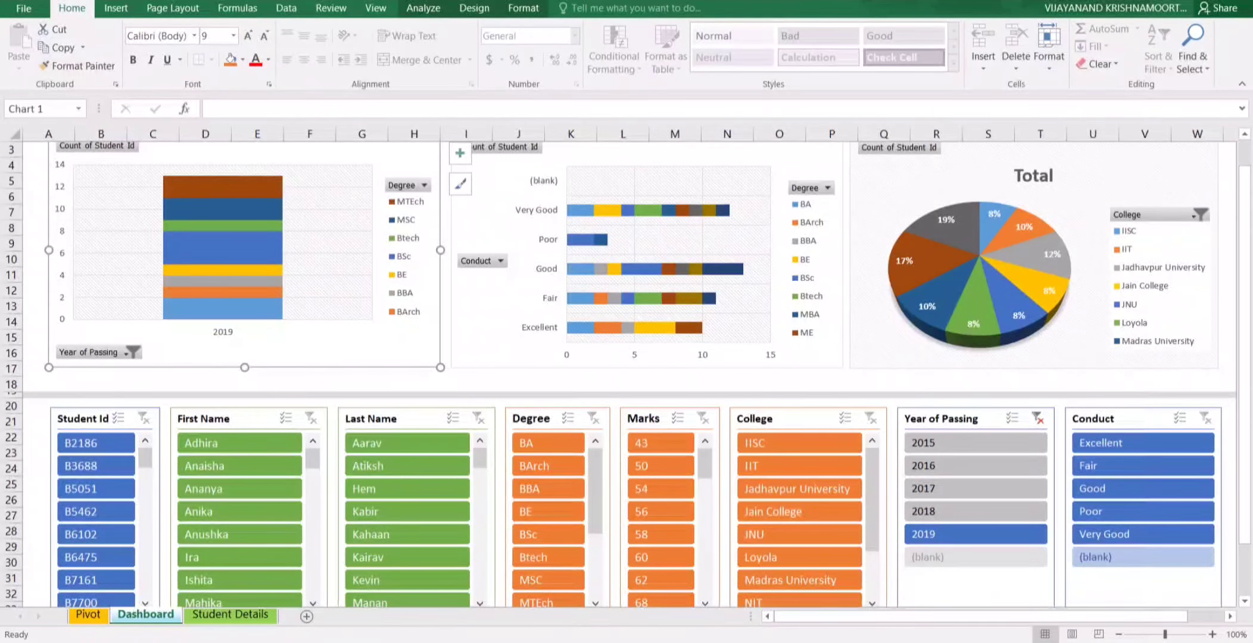
left_click(128, 352)
left_click(43, 208)
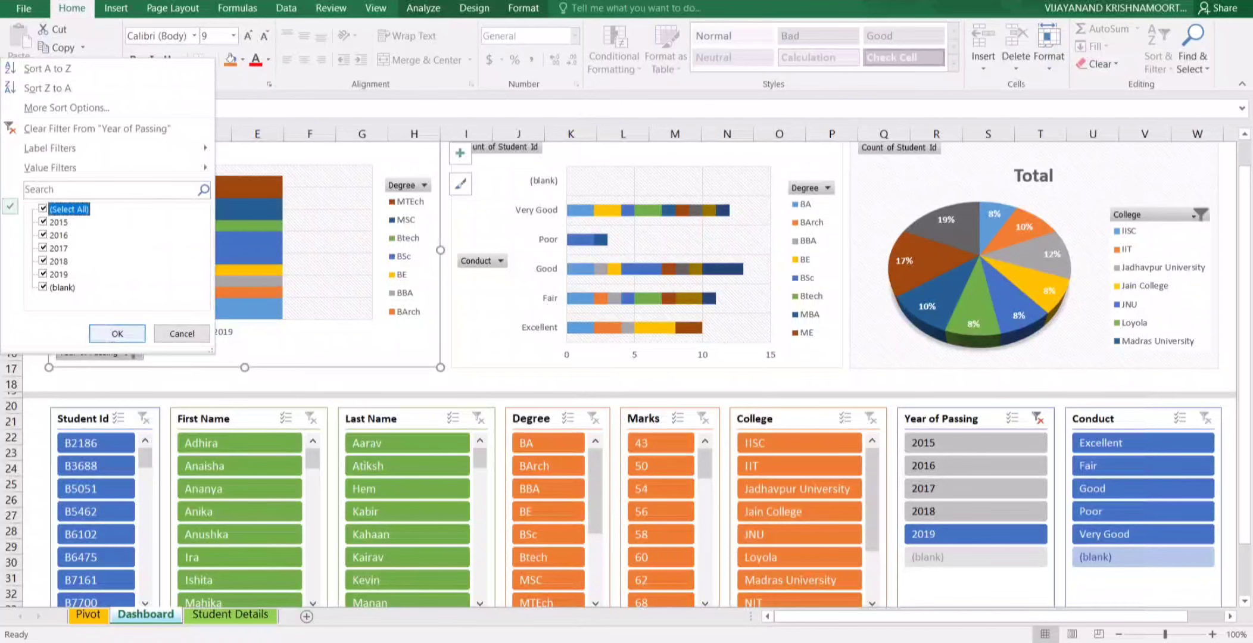
left_click(117, 333)
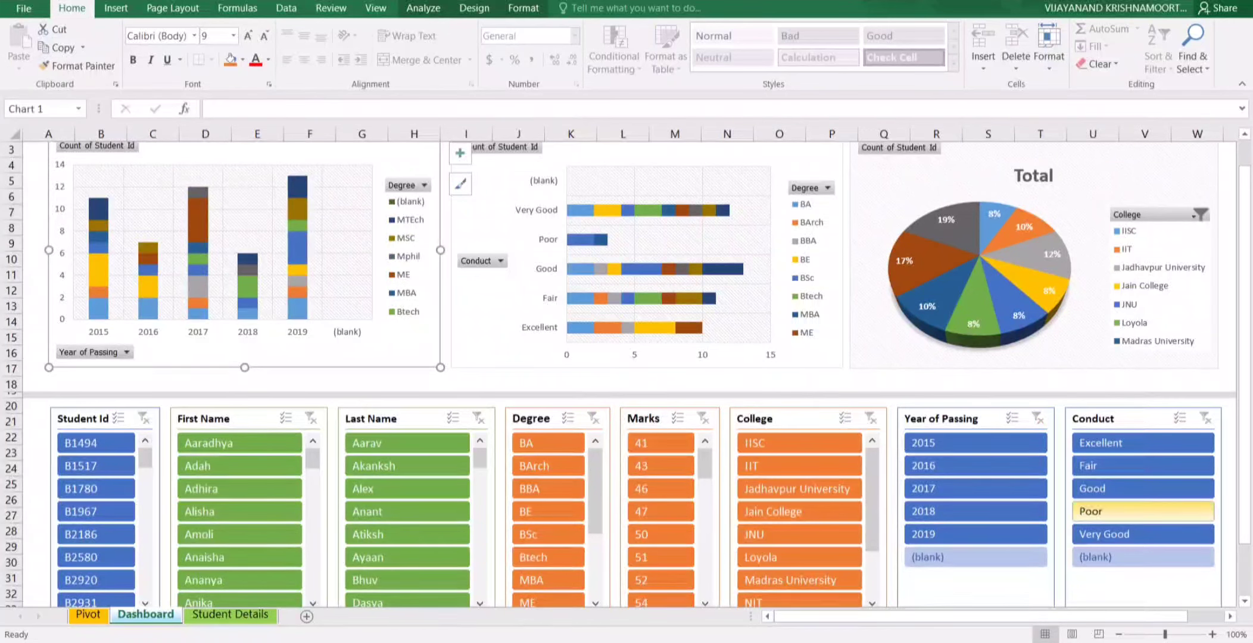